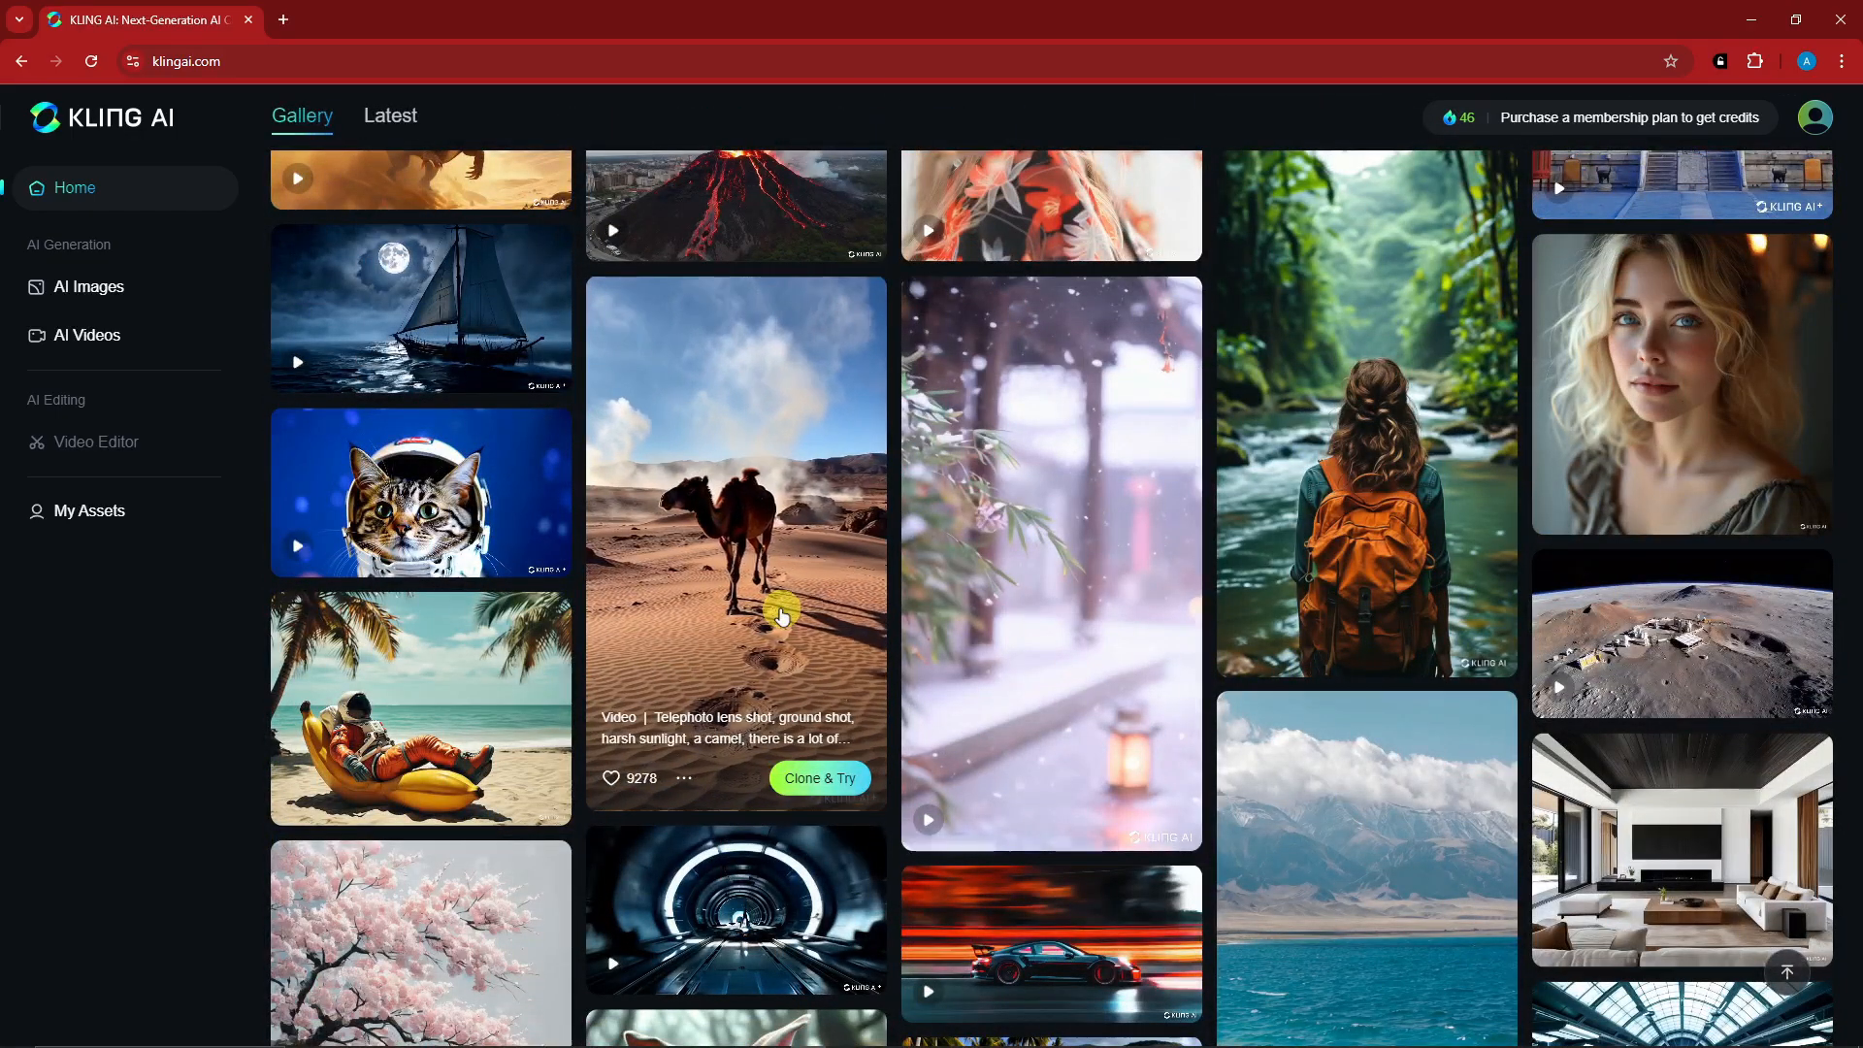
- Check the klingai.com web address, the account profile and the credit balance on the home page
scroll(782, 614, up, 4)
click(248, 60)
click(470, 60)
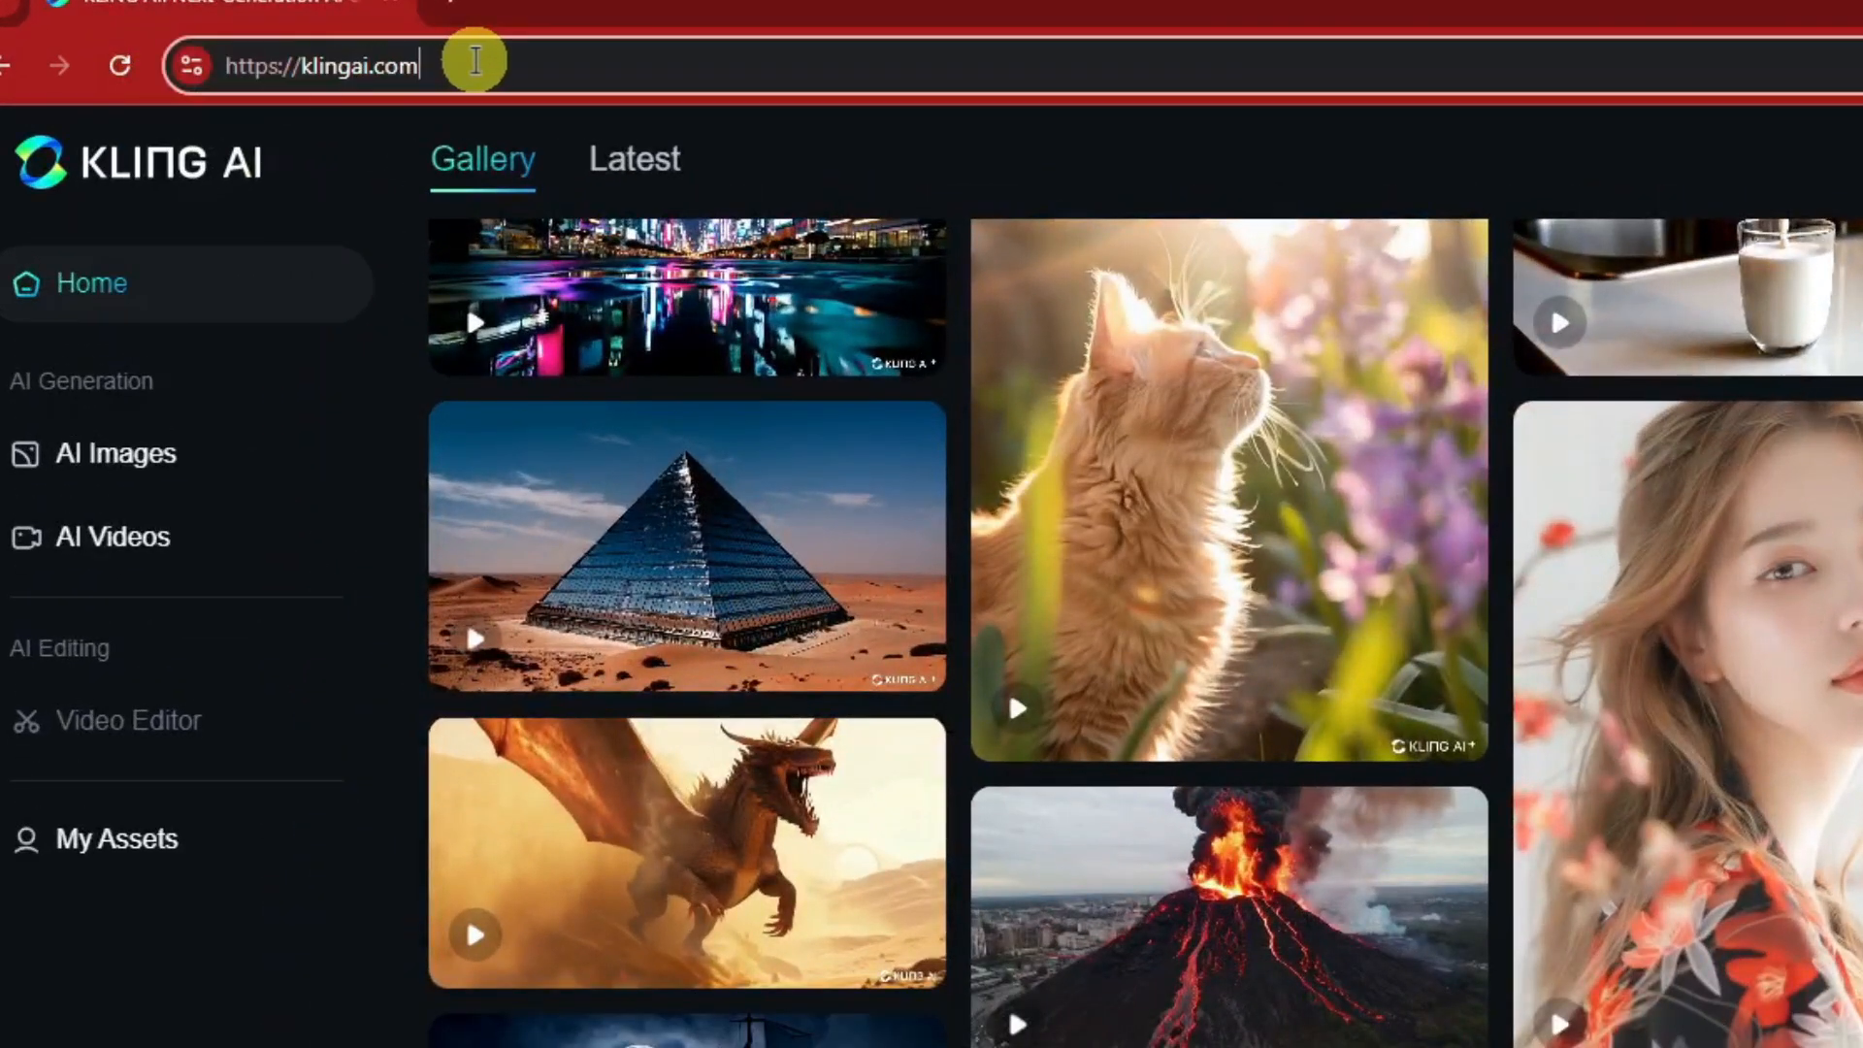
drag(446, 66, 152, 61)
click(196, 1042)
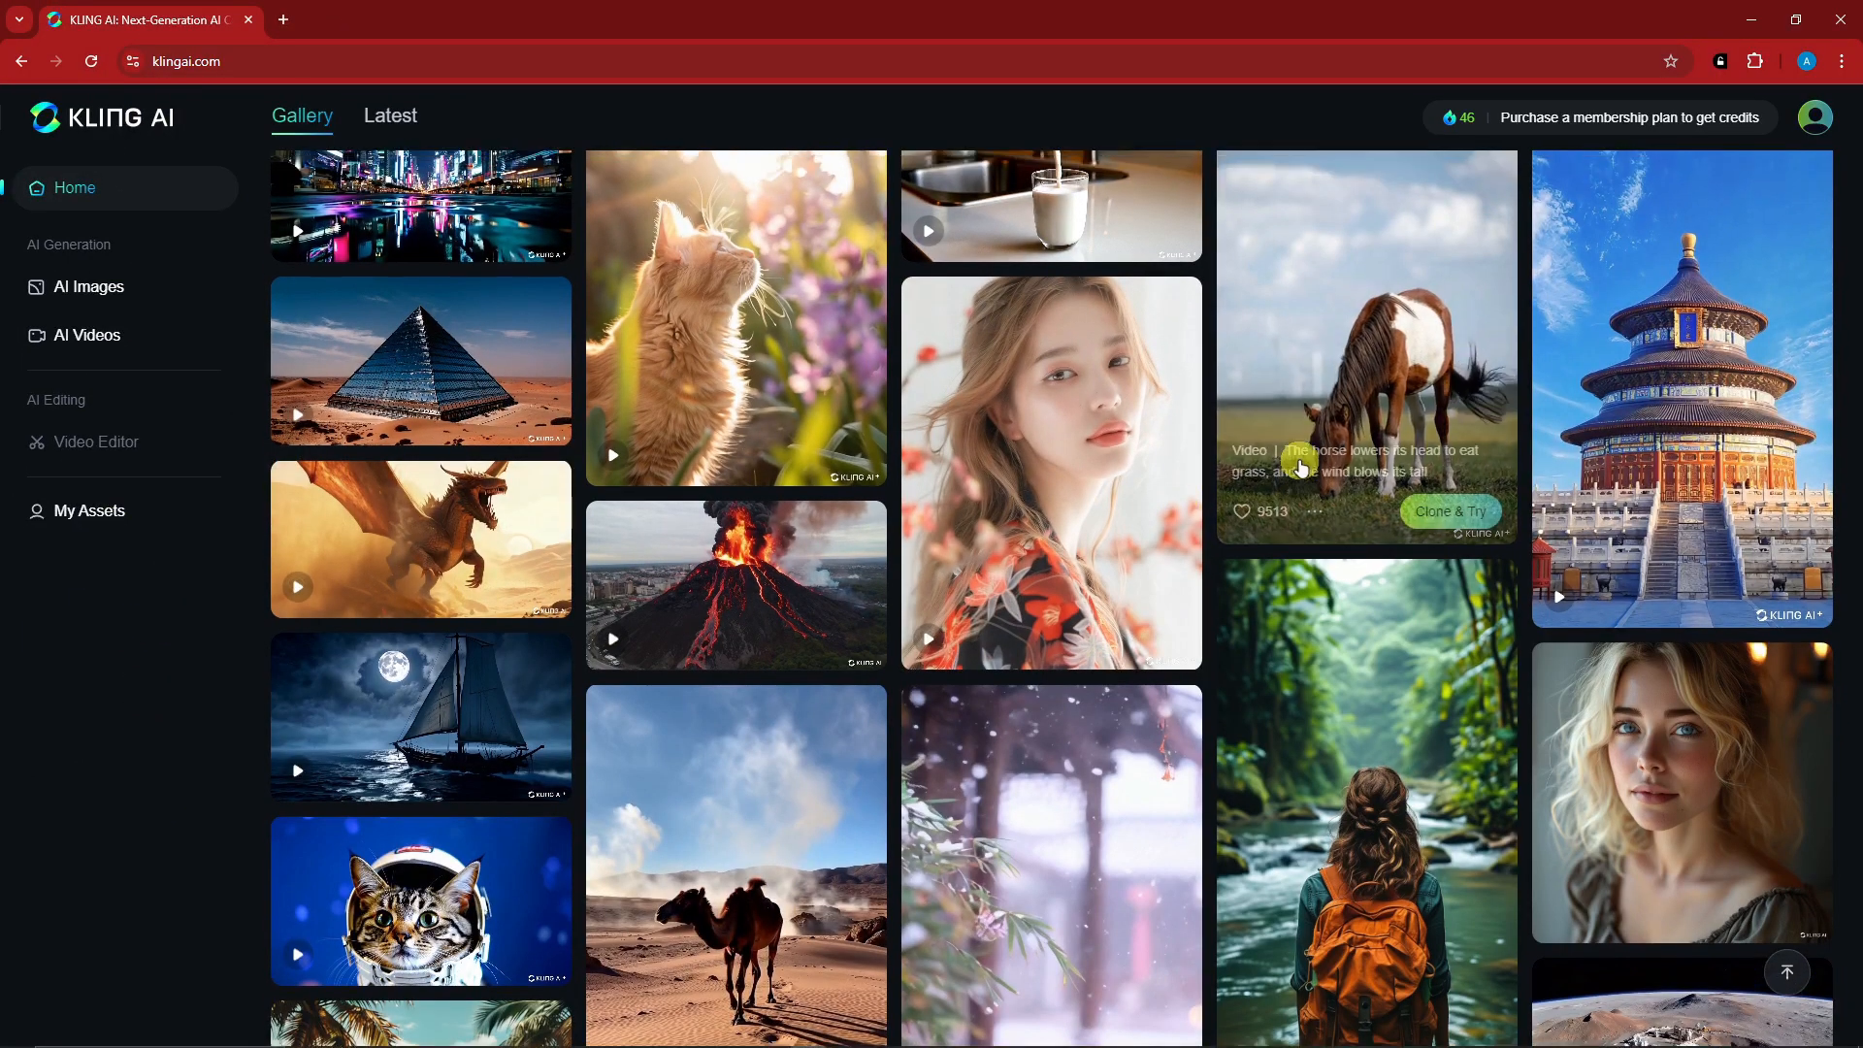
scroll(1301, 457, up, 5)
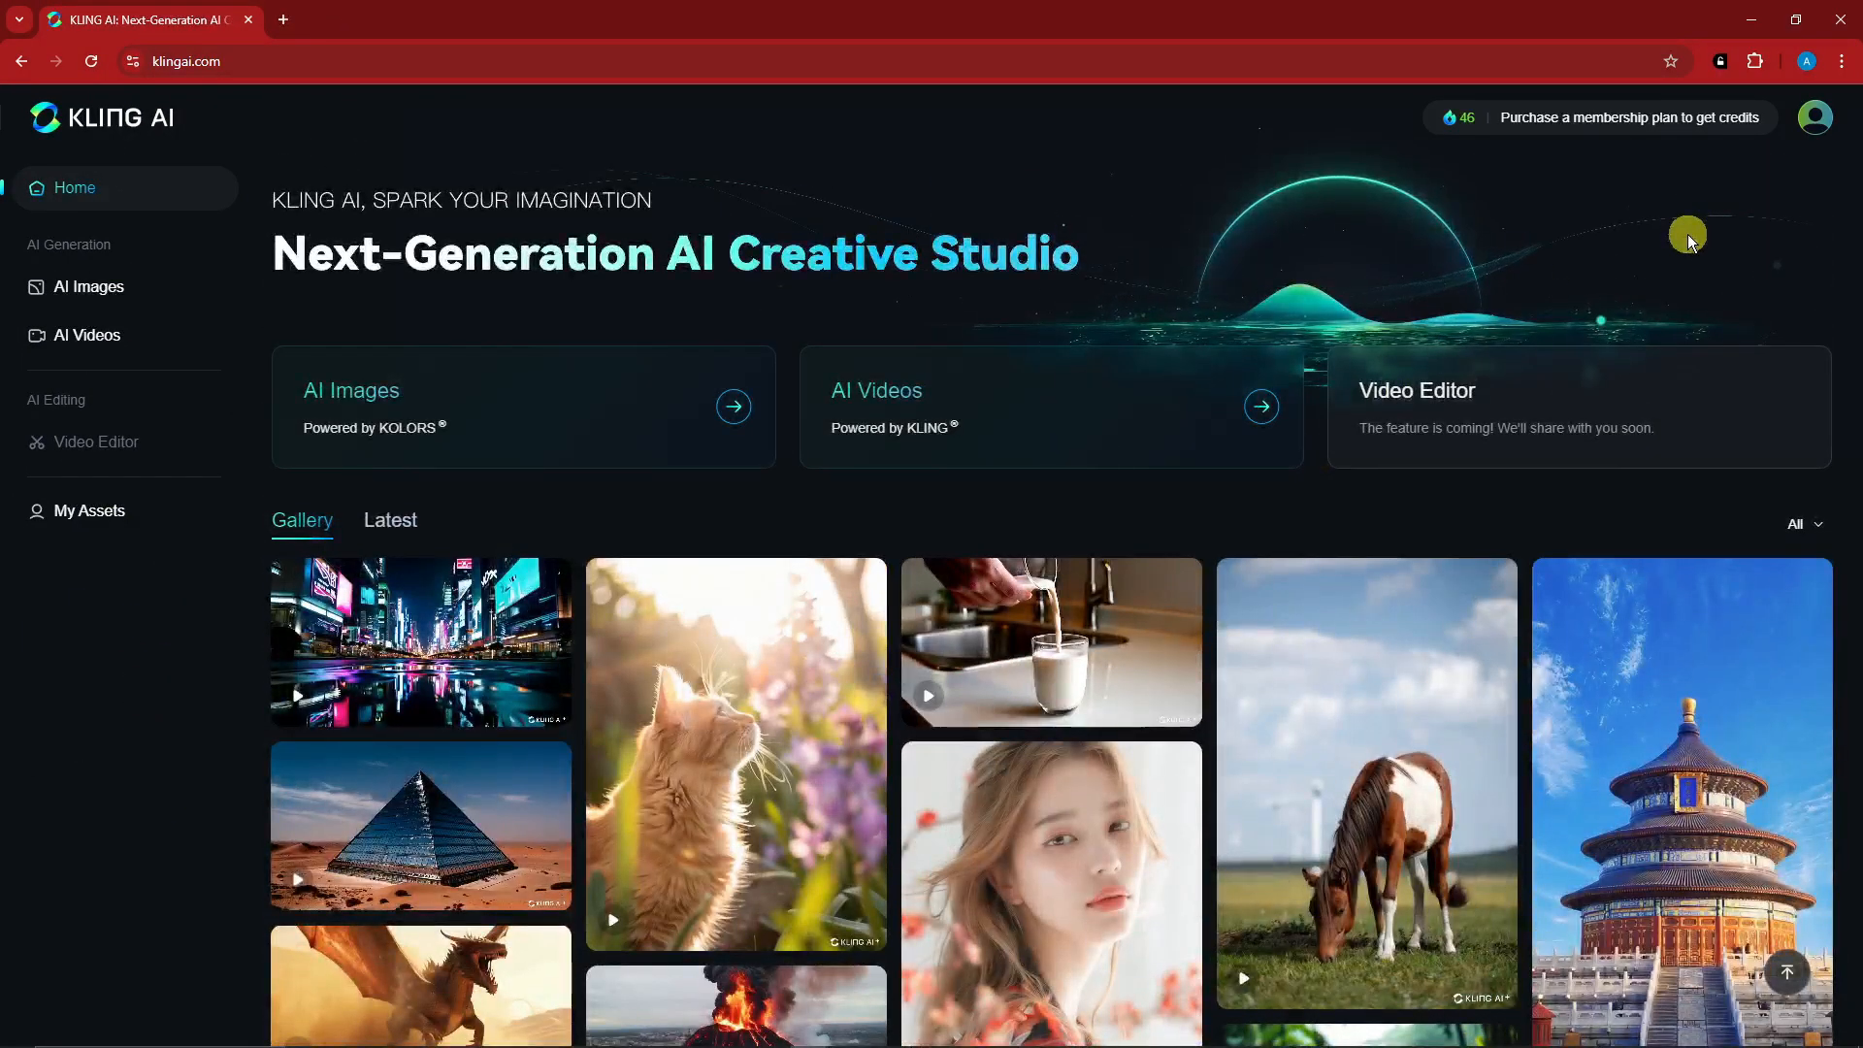
click(1814, 117)
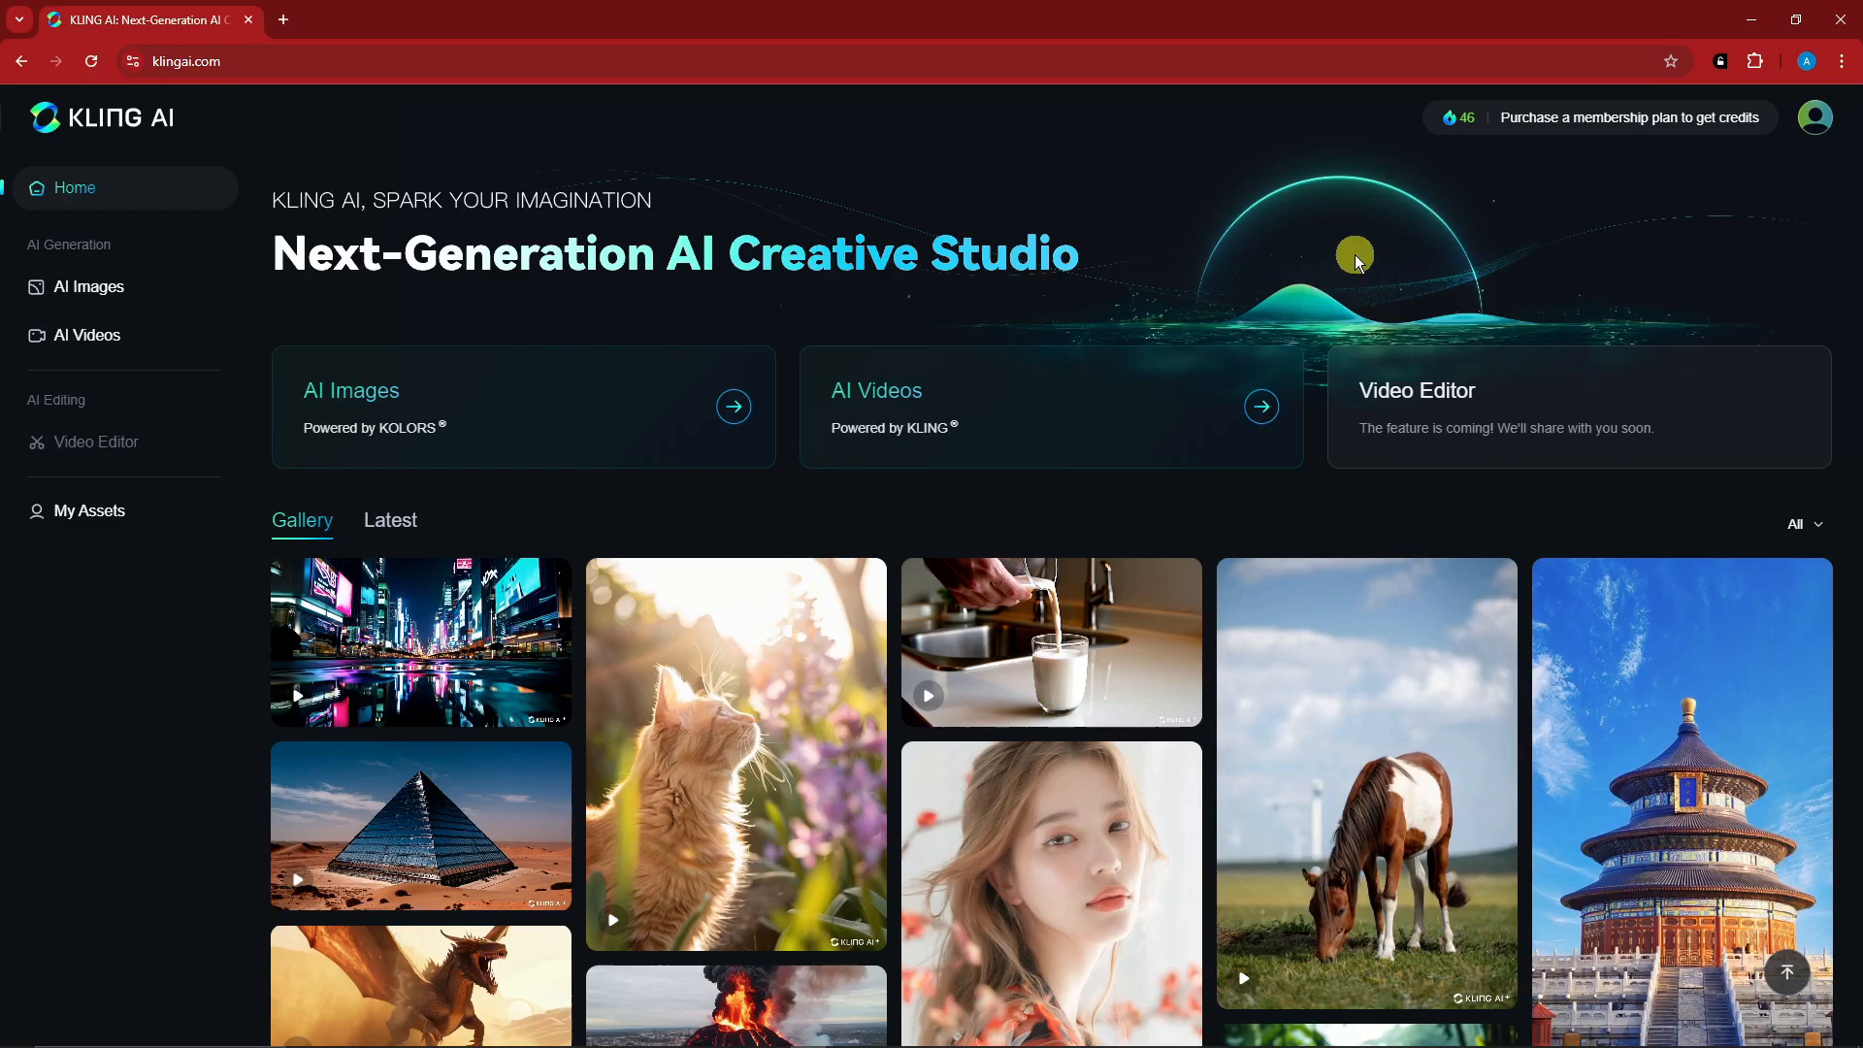
mouse_move(1470, 121)
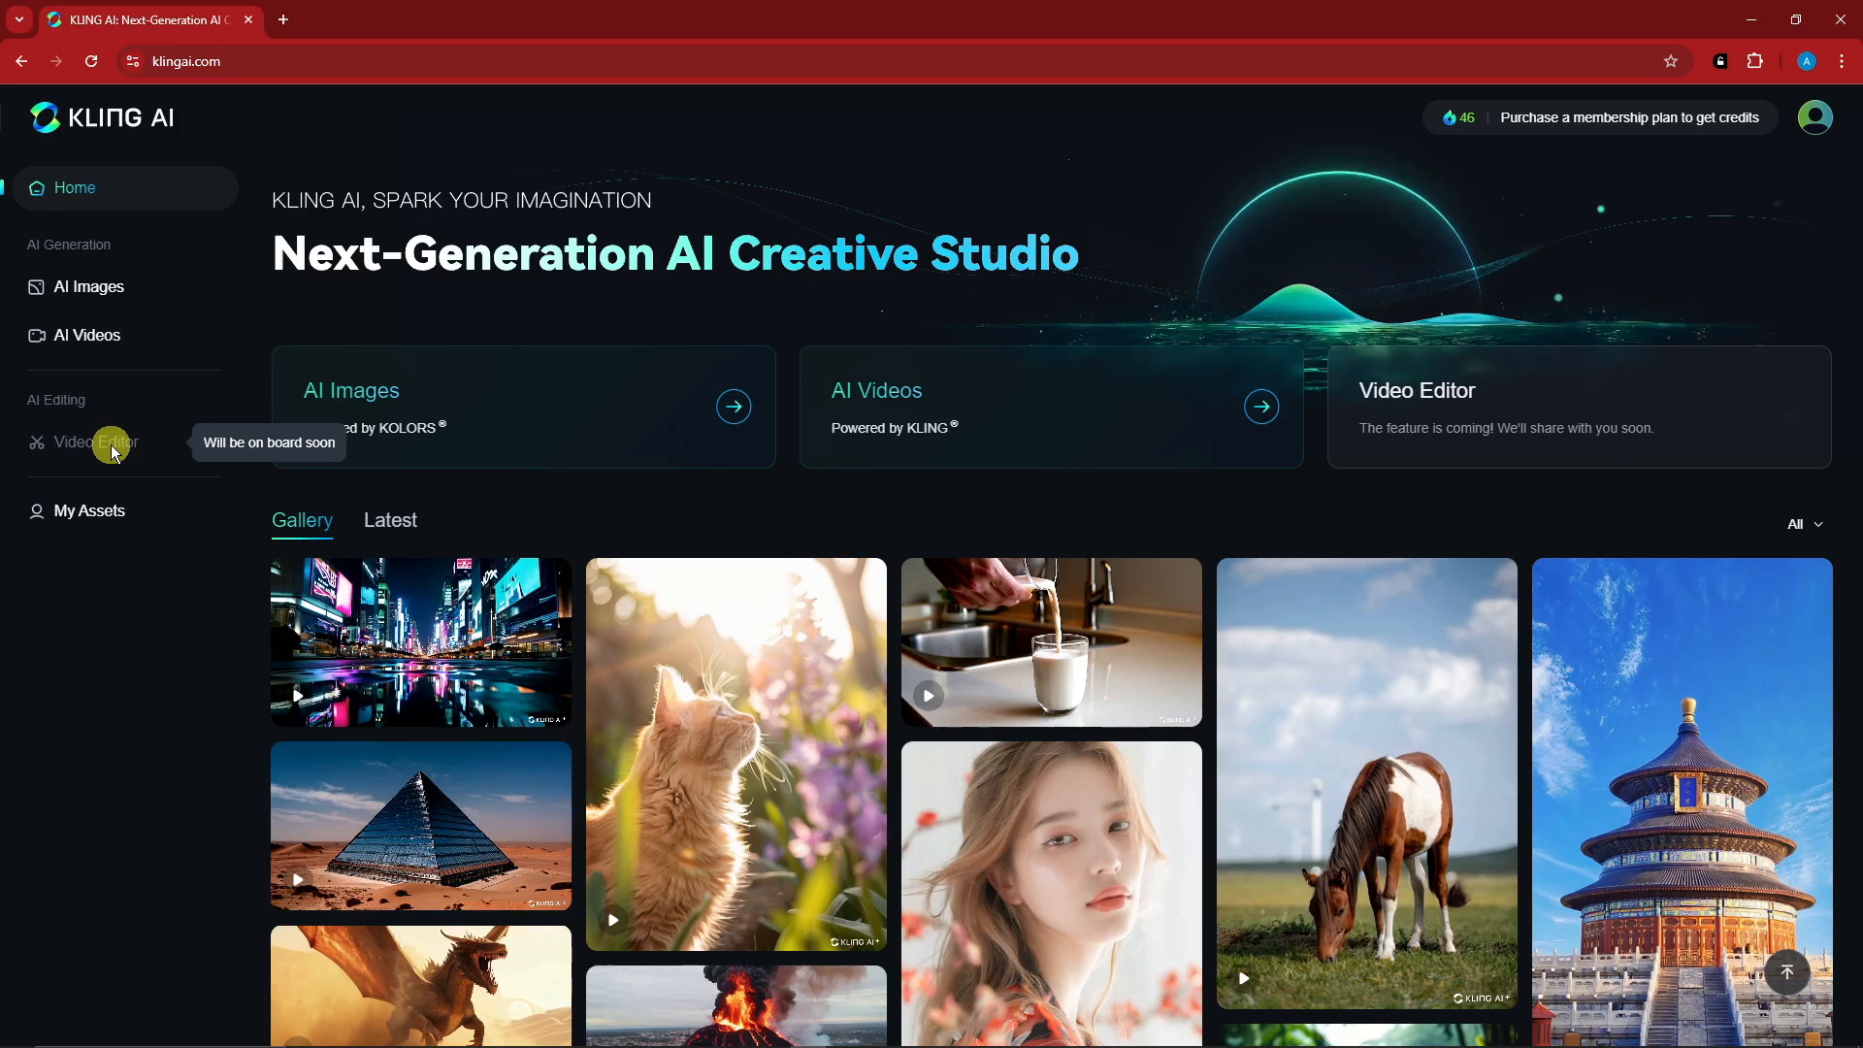
- Browse the gallery and review the grazing horse video's details, playback options and clone option, closing the details when done
scroll(602, 499, down, 10)
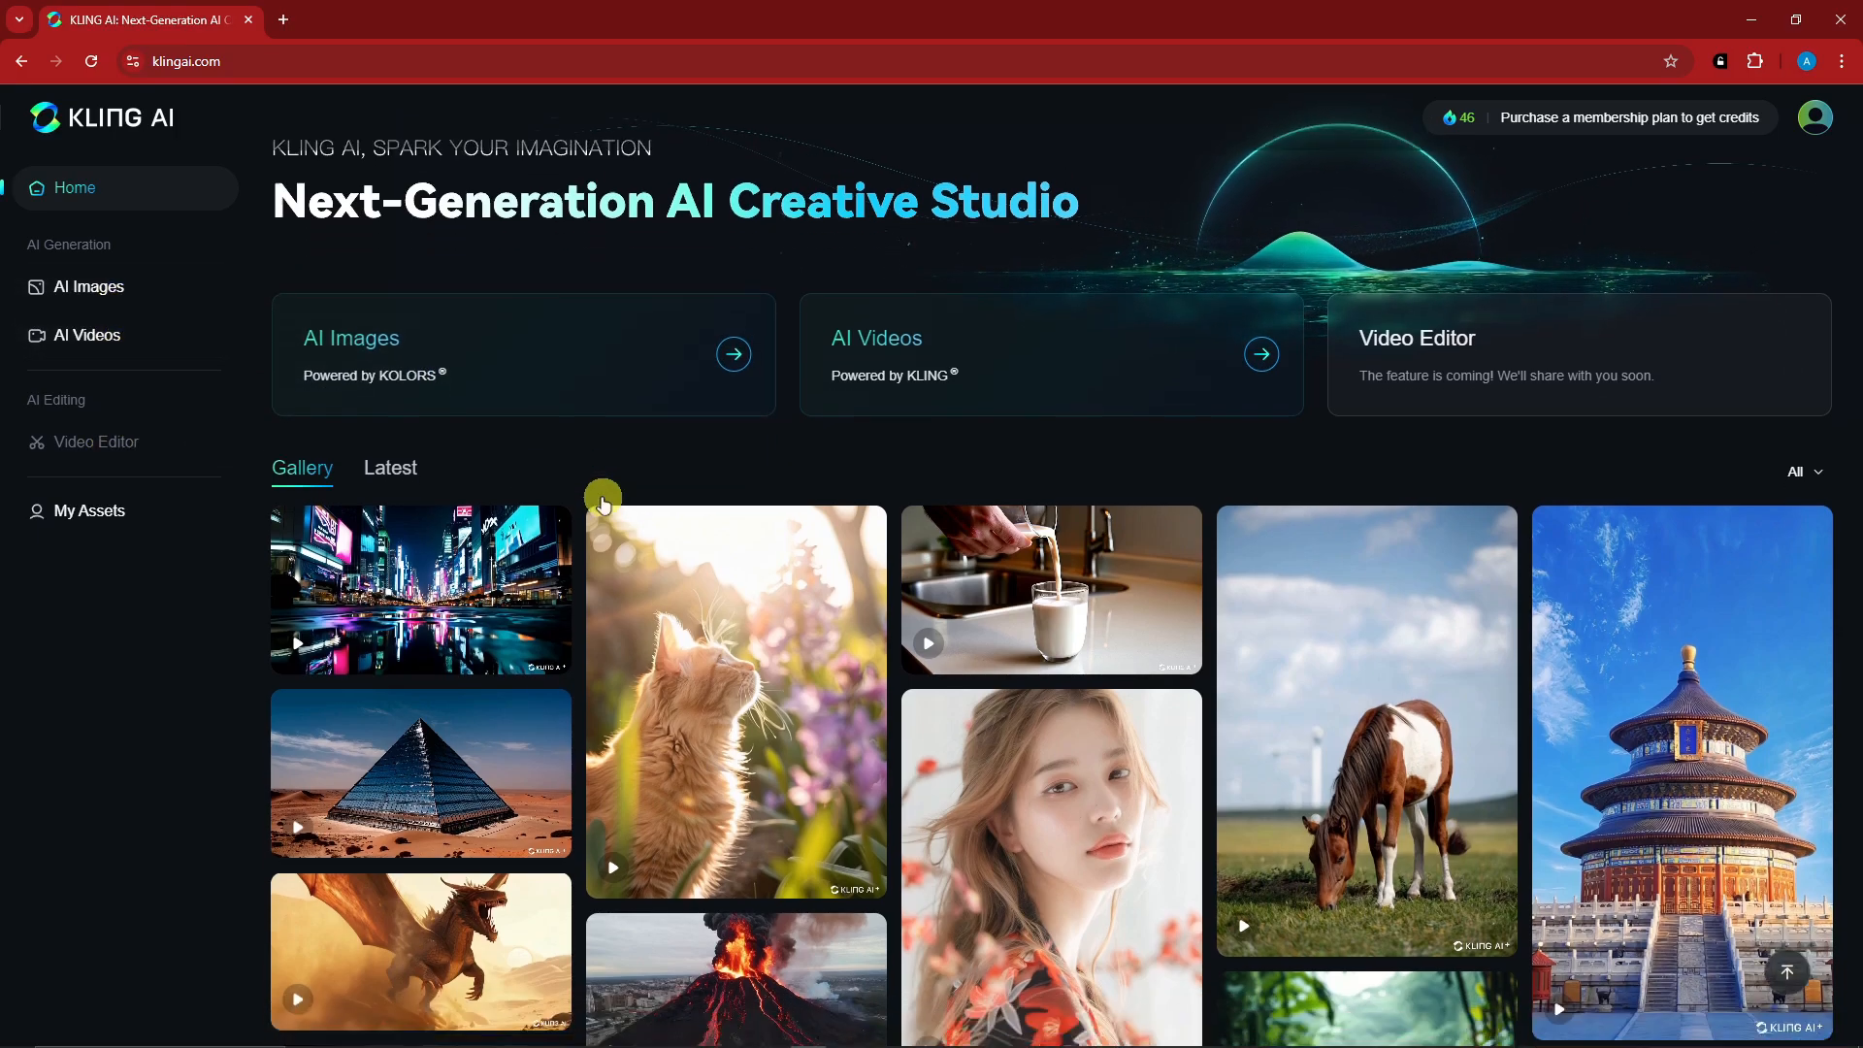
scroll(1116, 523, down, 2)
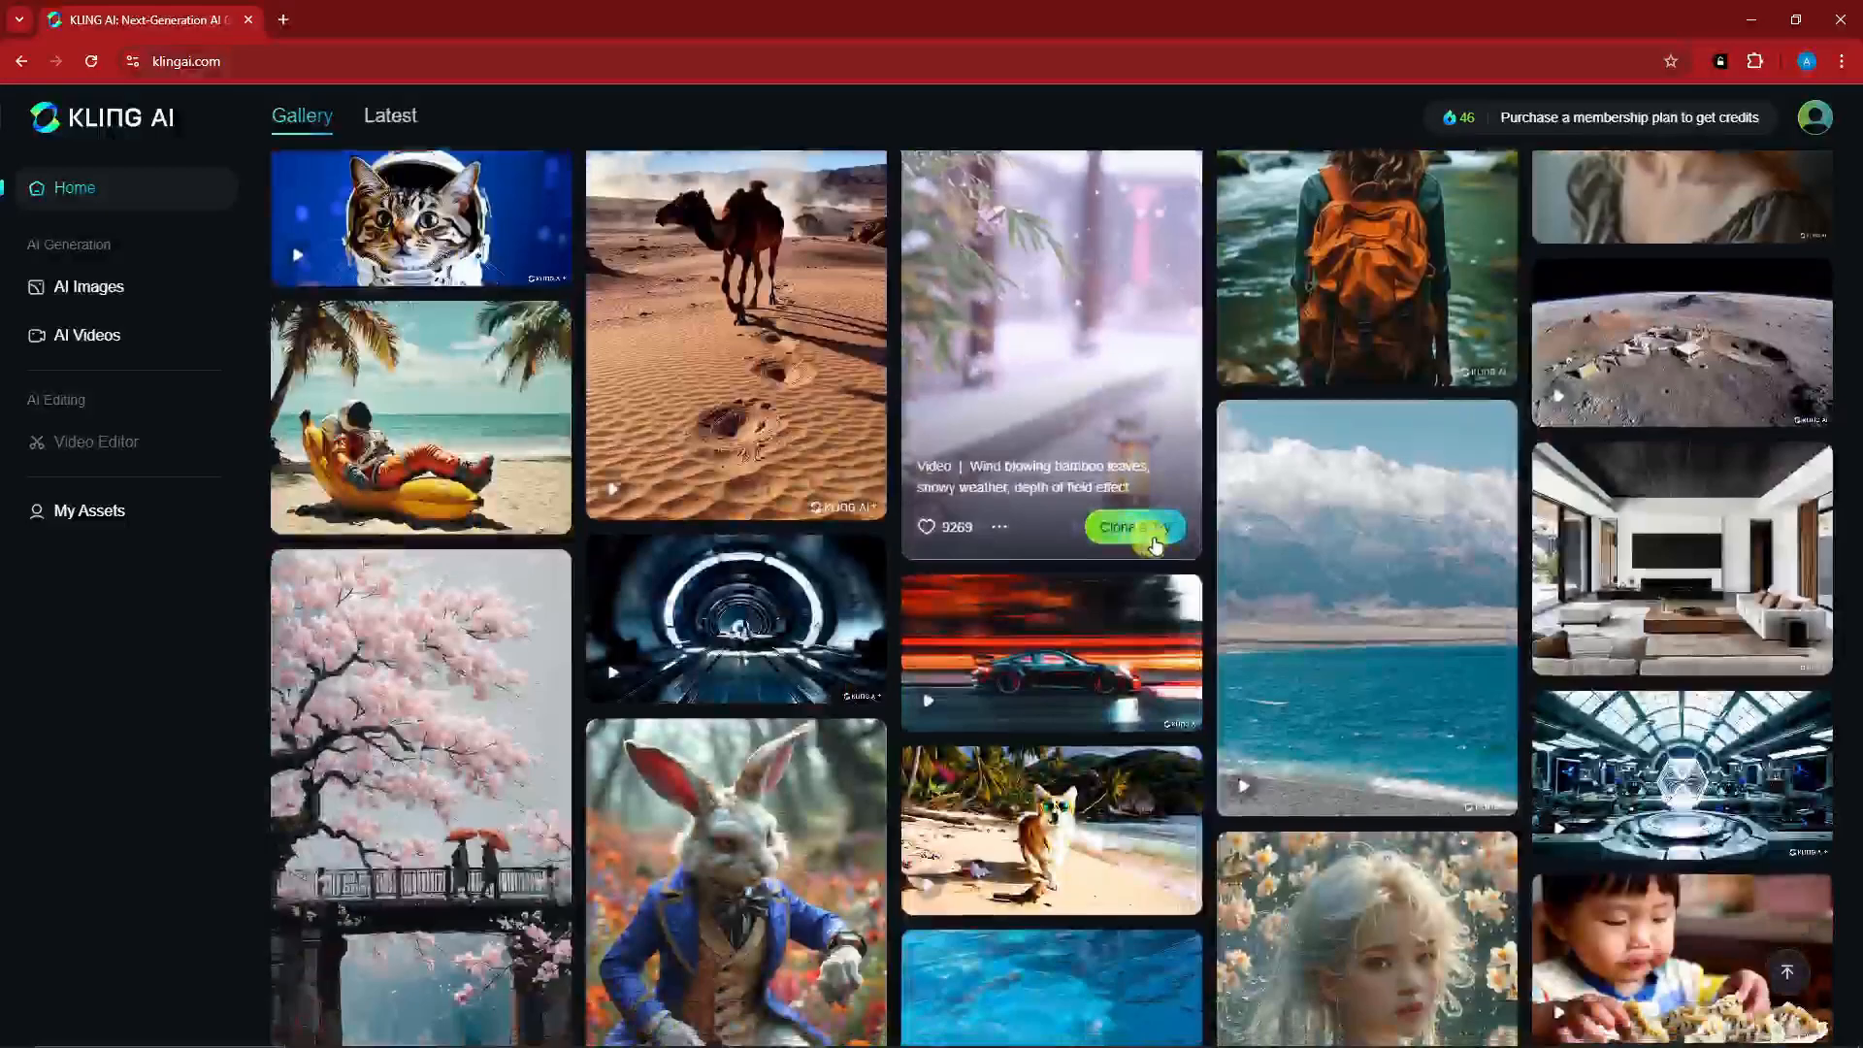
scroll(1261, 504, up, 8)
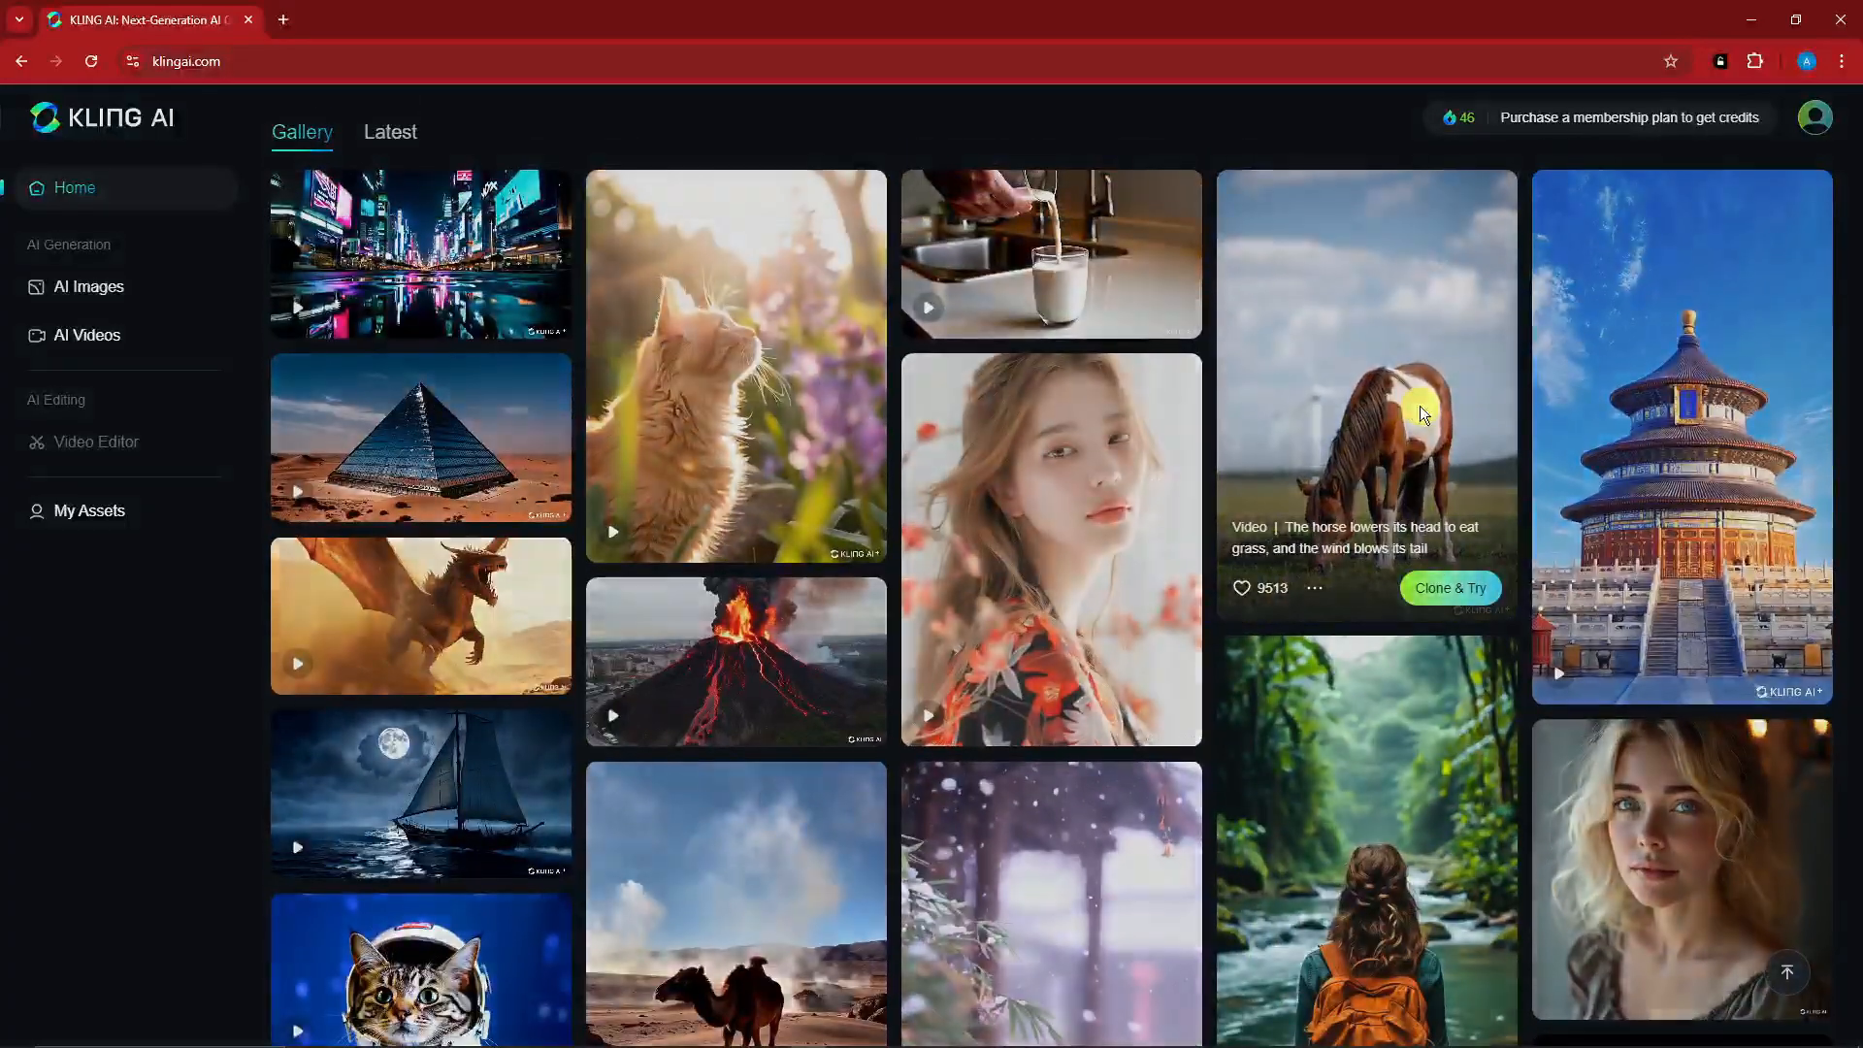
click(1418, 406)
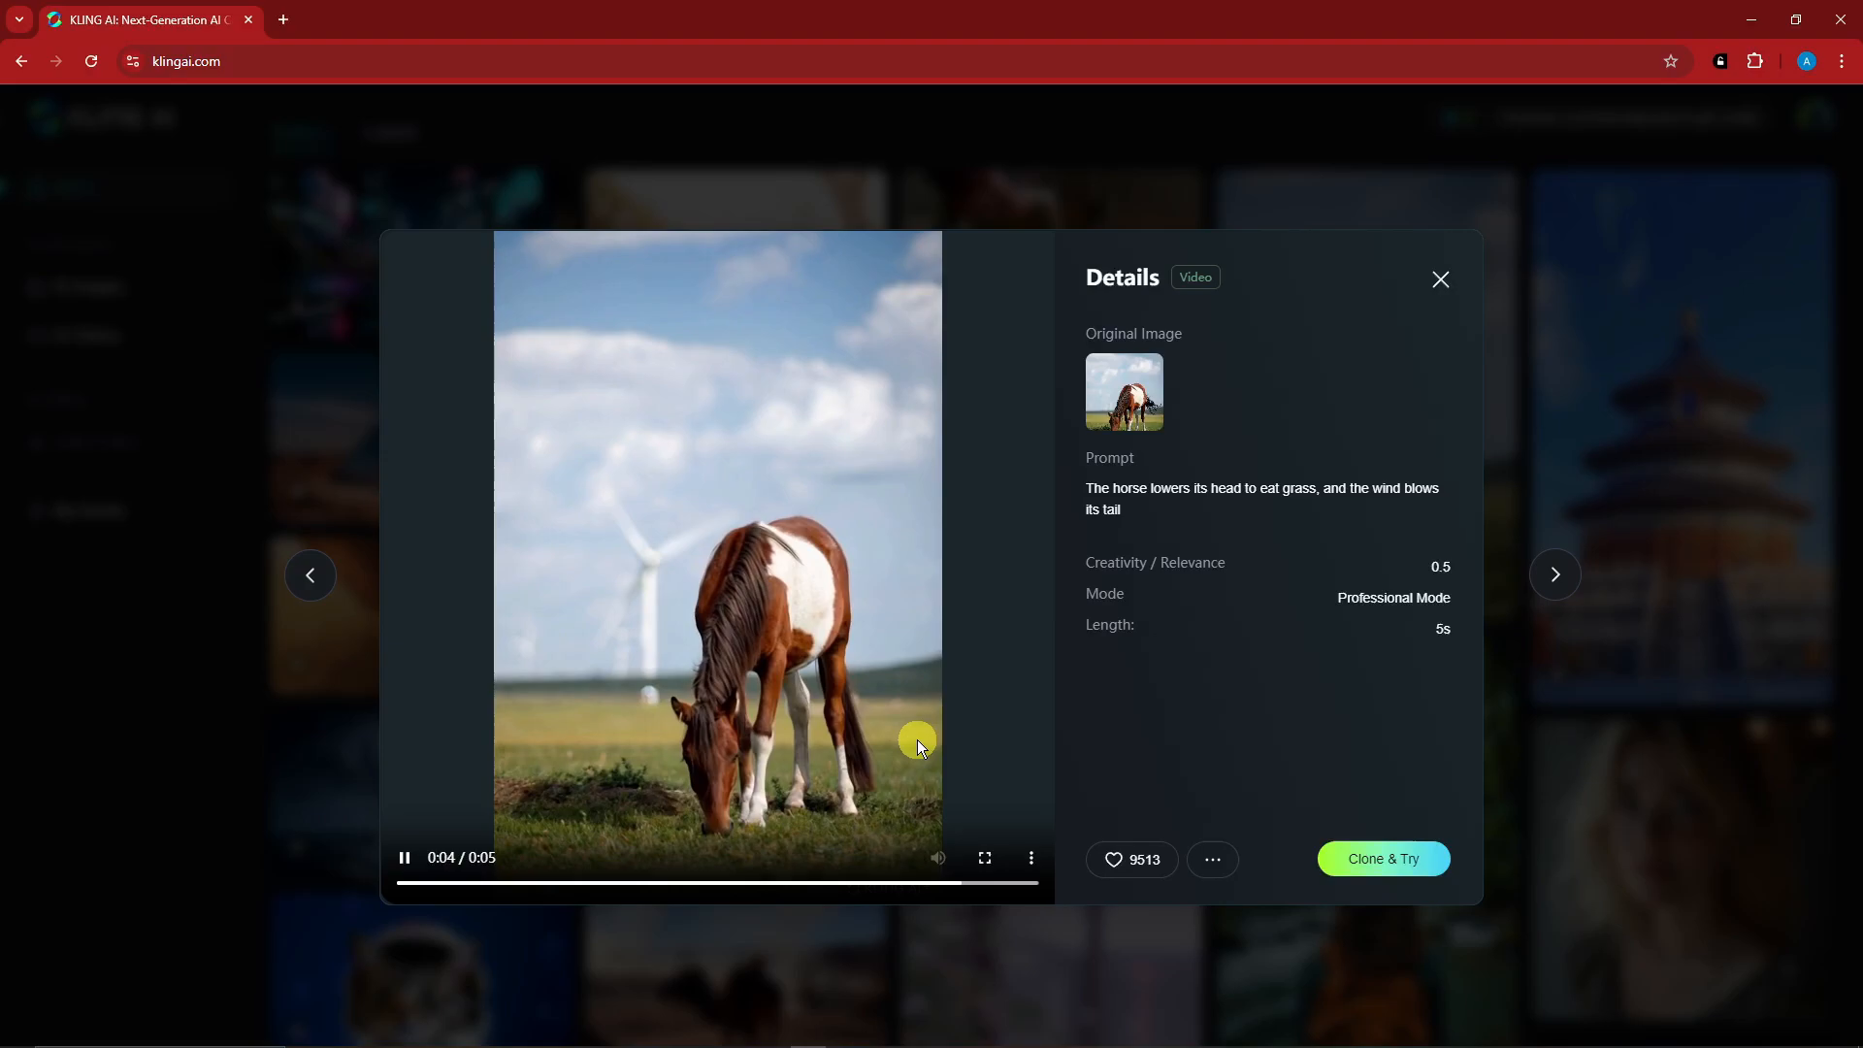
click(1030, 857)
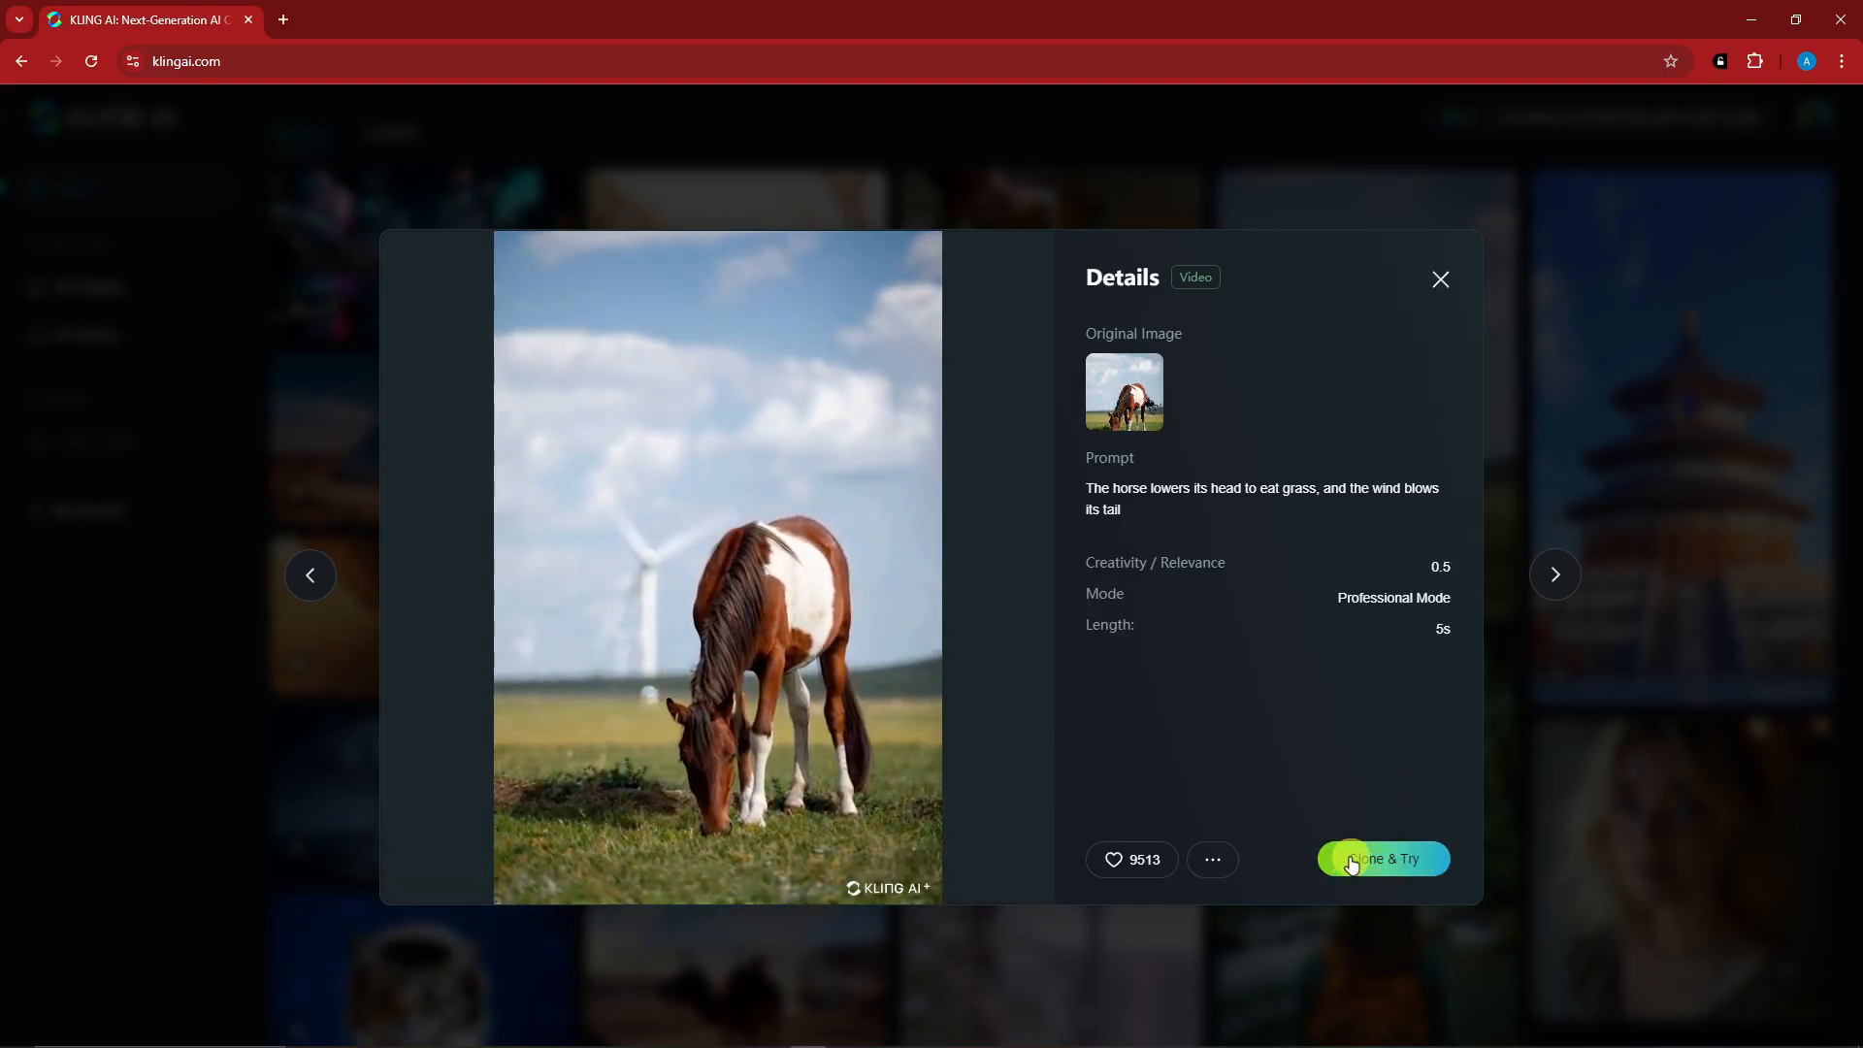
mouse_move(1208, 857)
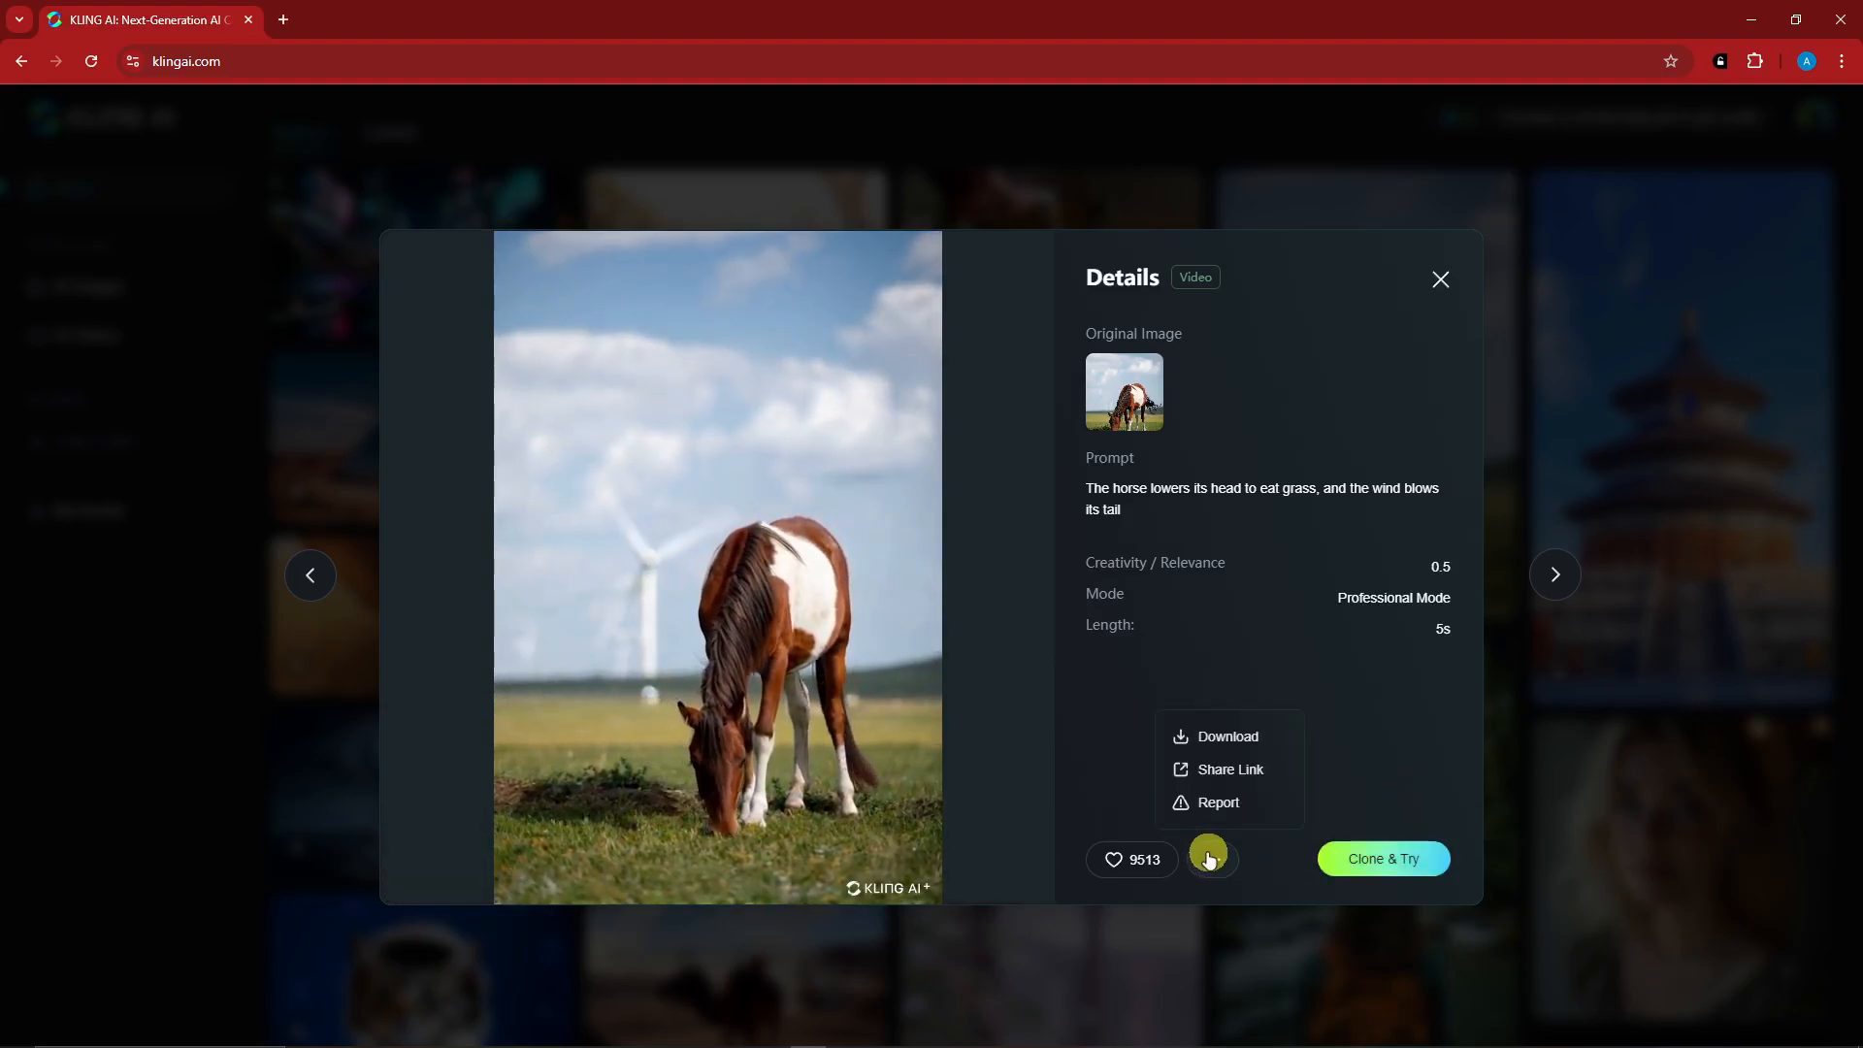
click(1440, 280)
- Examine the details of the gallery video of a corgi in sunglasses, including its download and sharing options
scroll(1365, 850, down, 10)
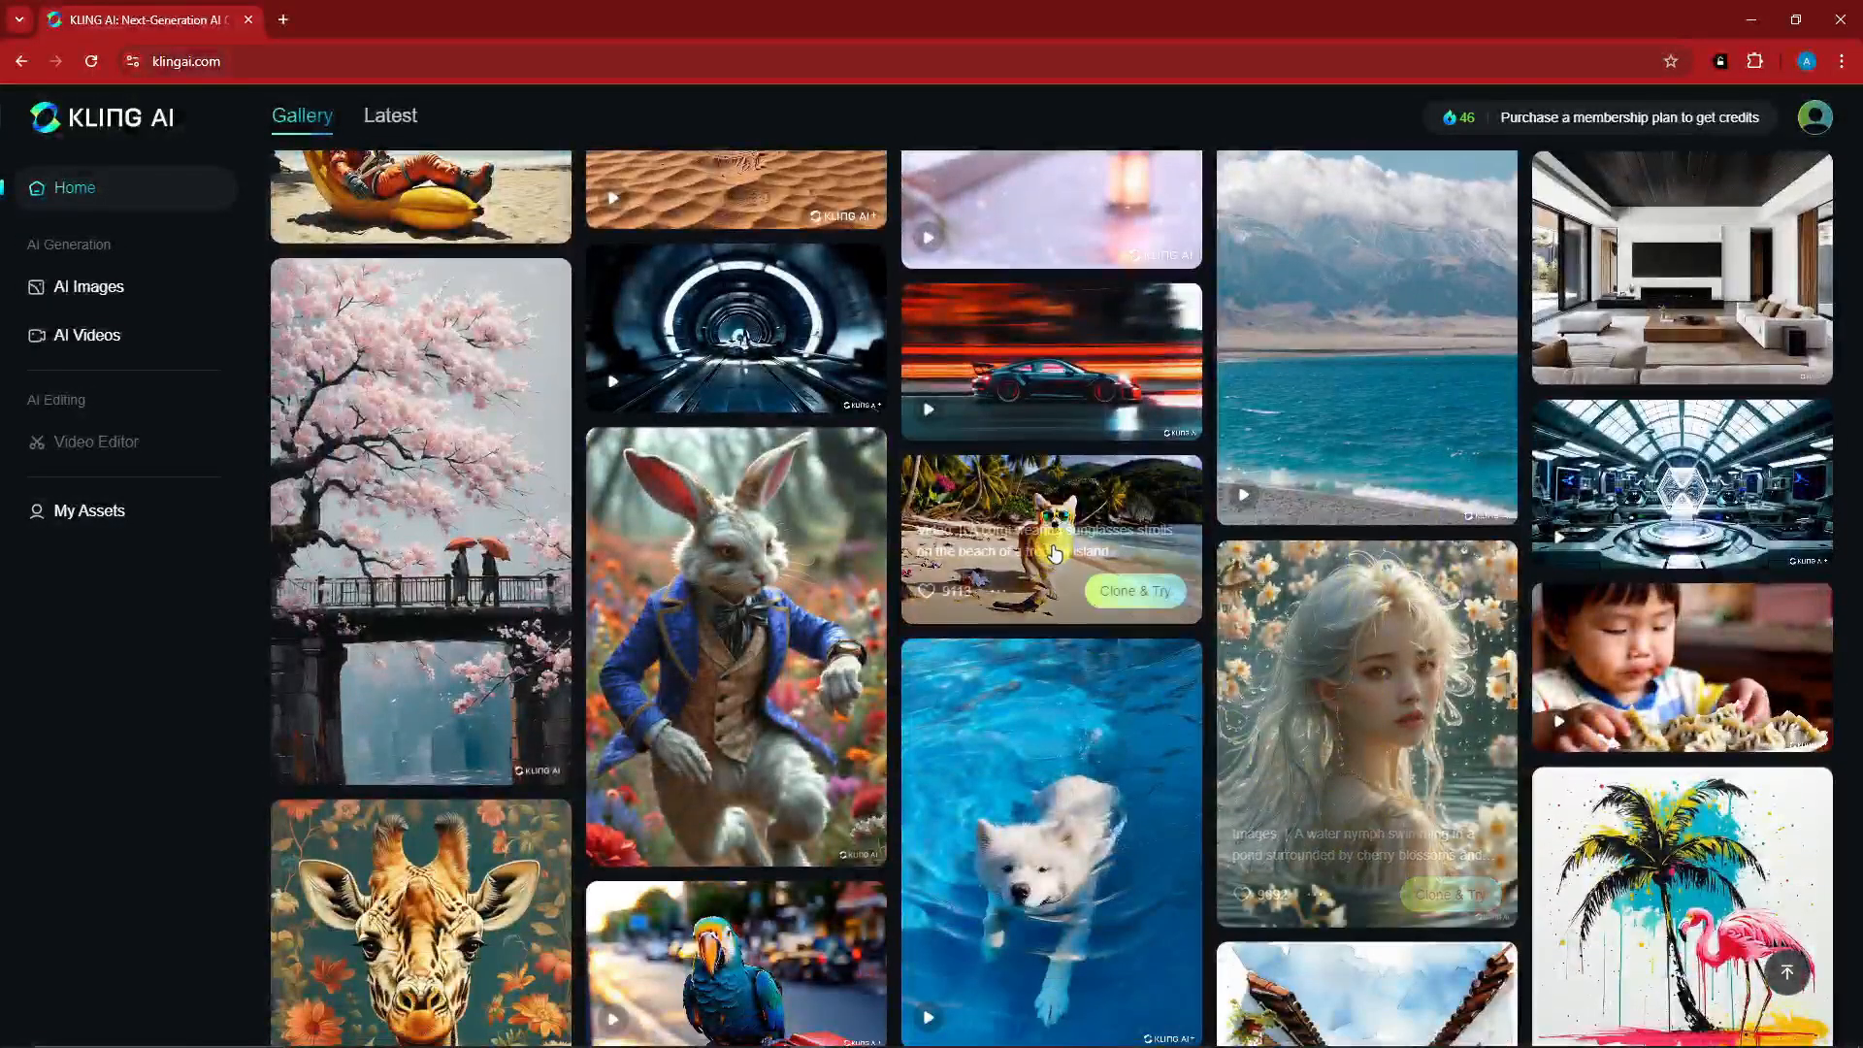
click(1067, 544)
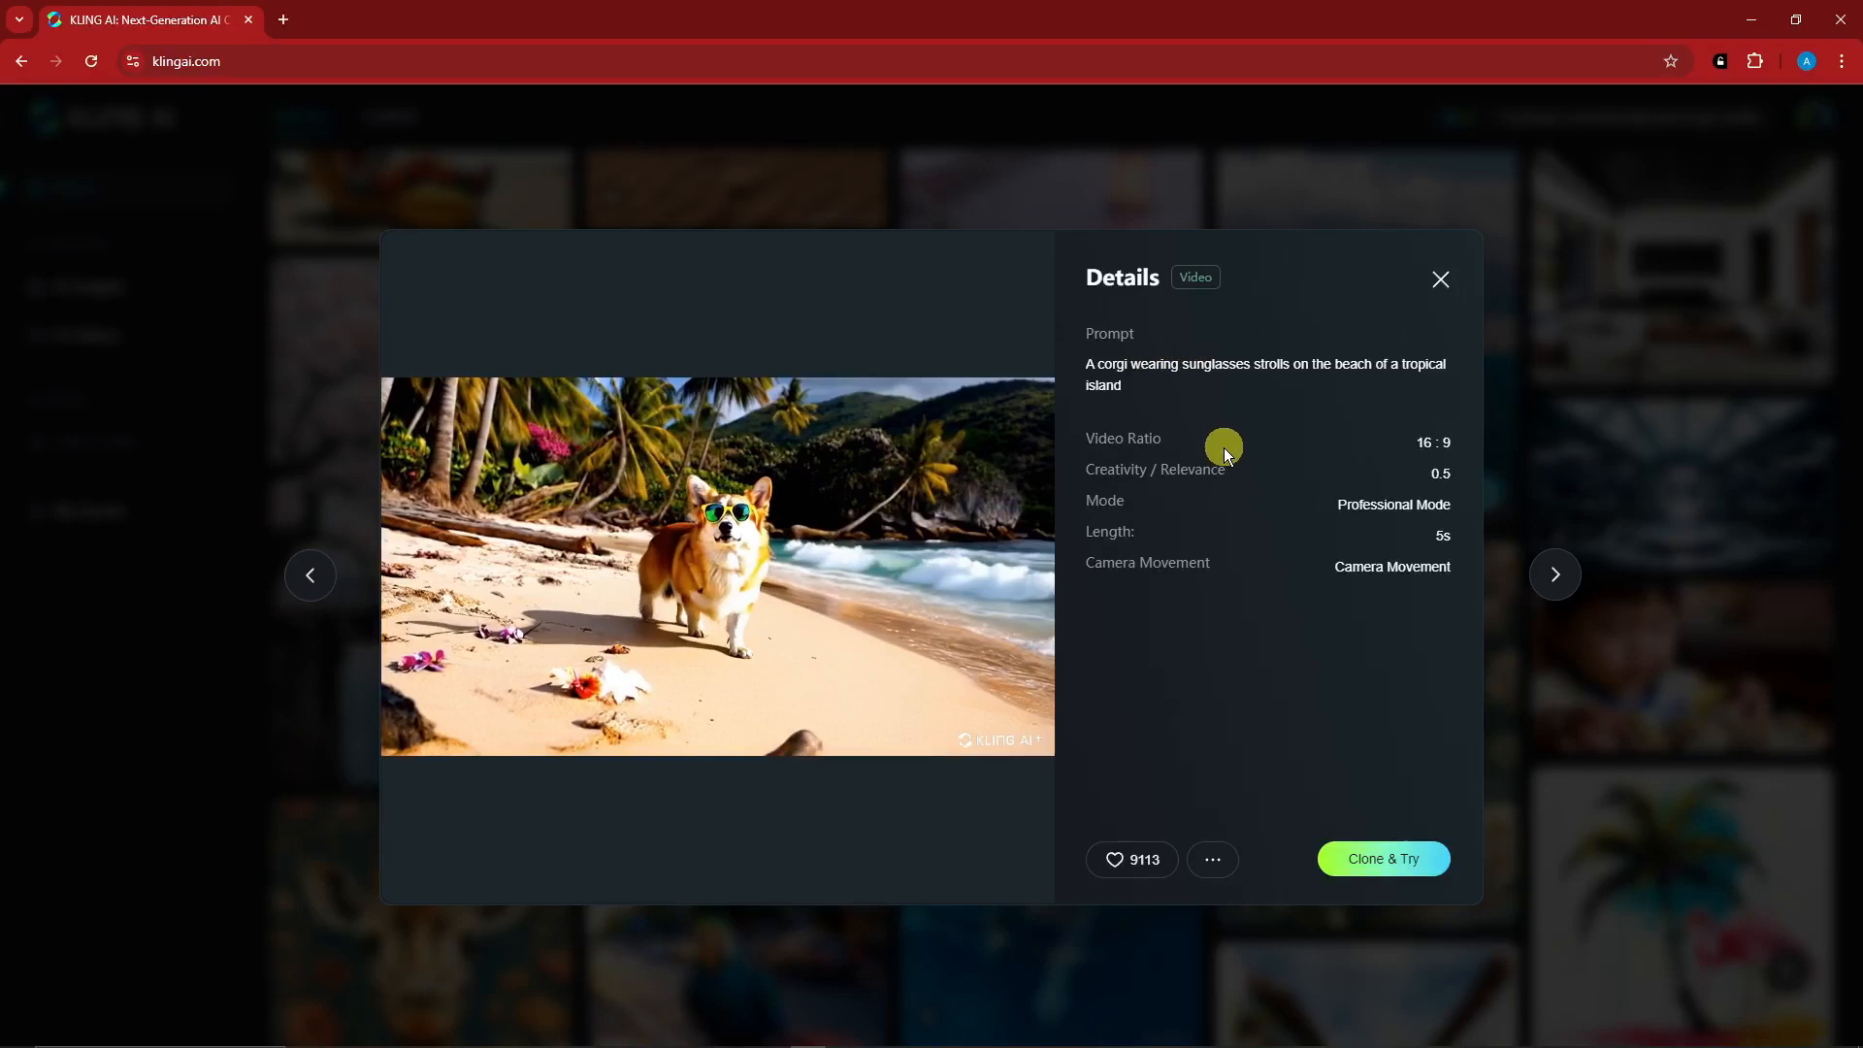
click(1213, 859)
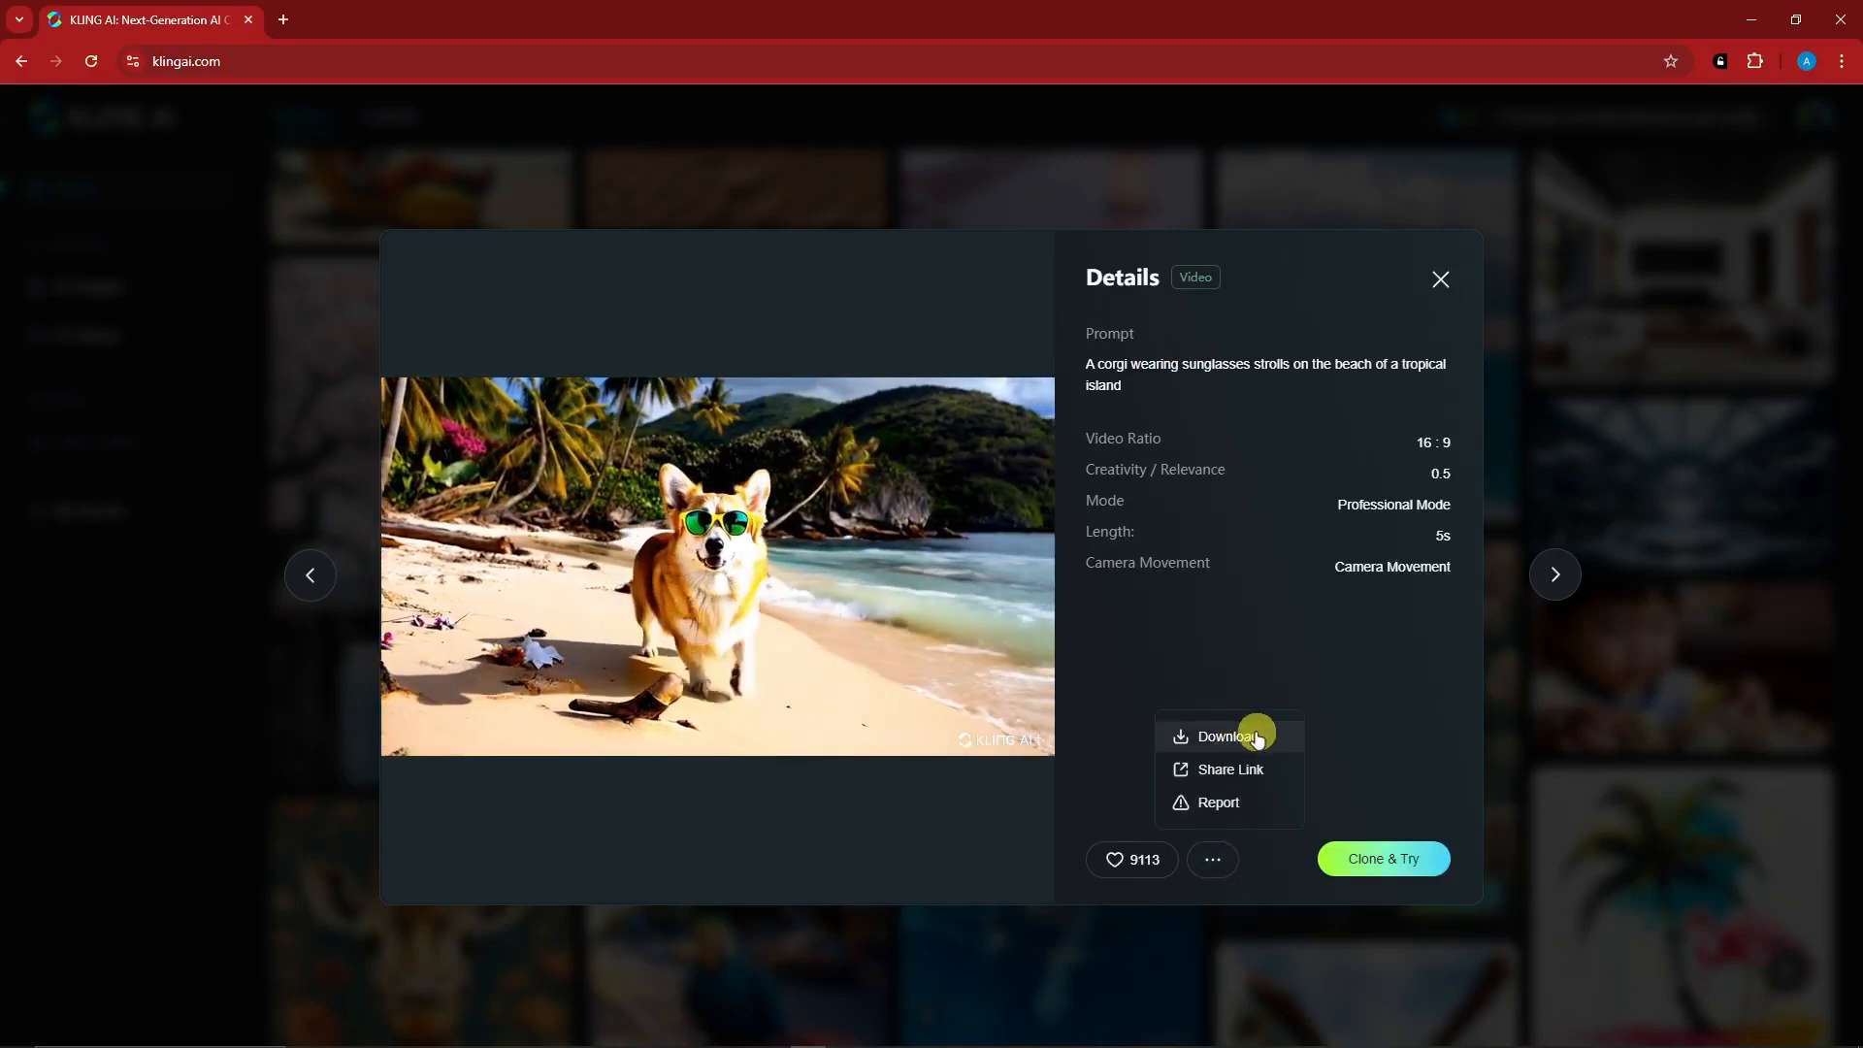
mouse_move(946, 843)
click(1031, 858)
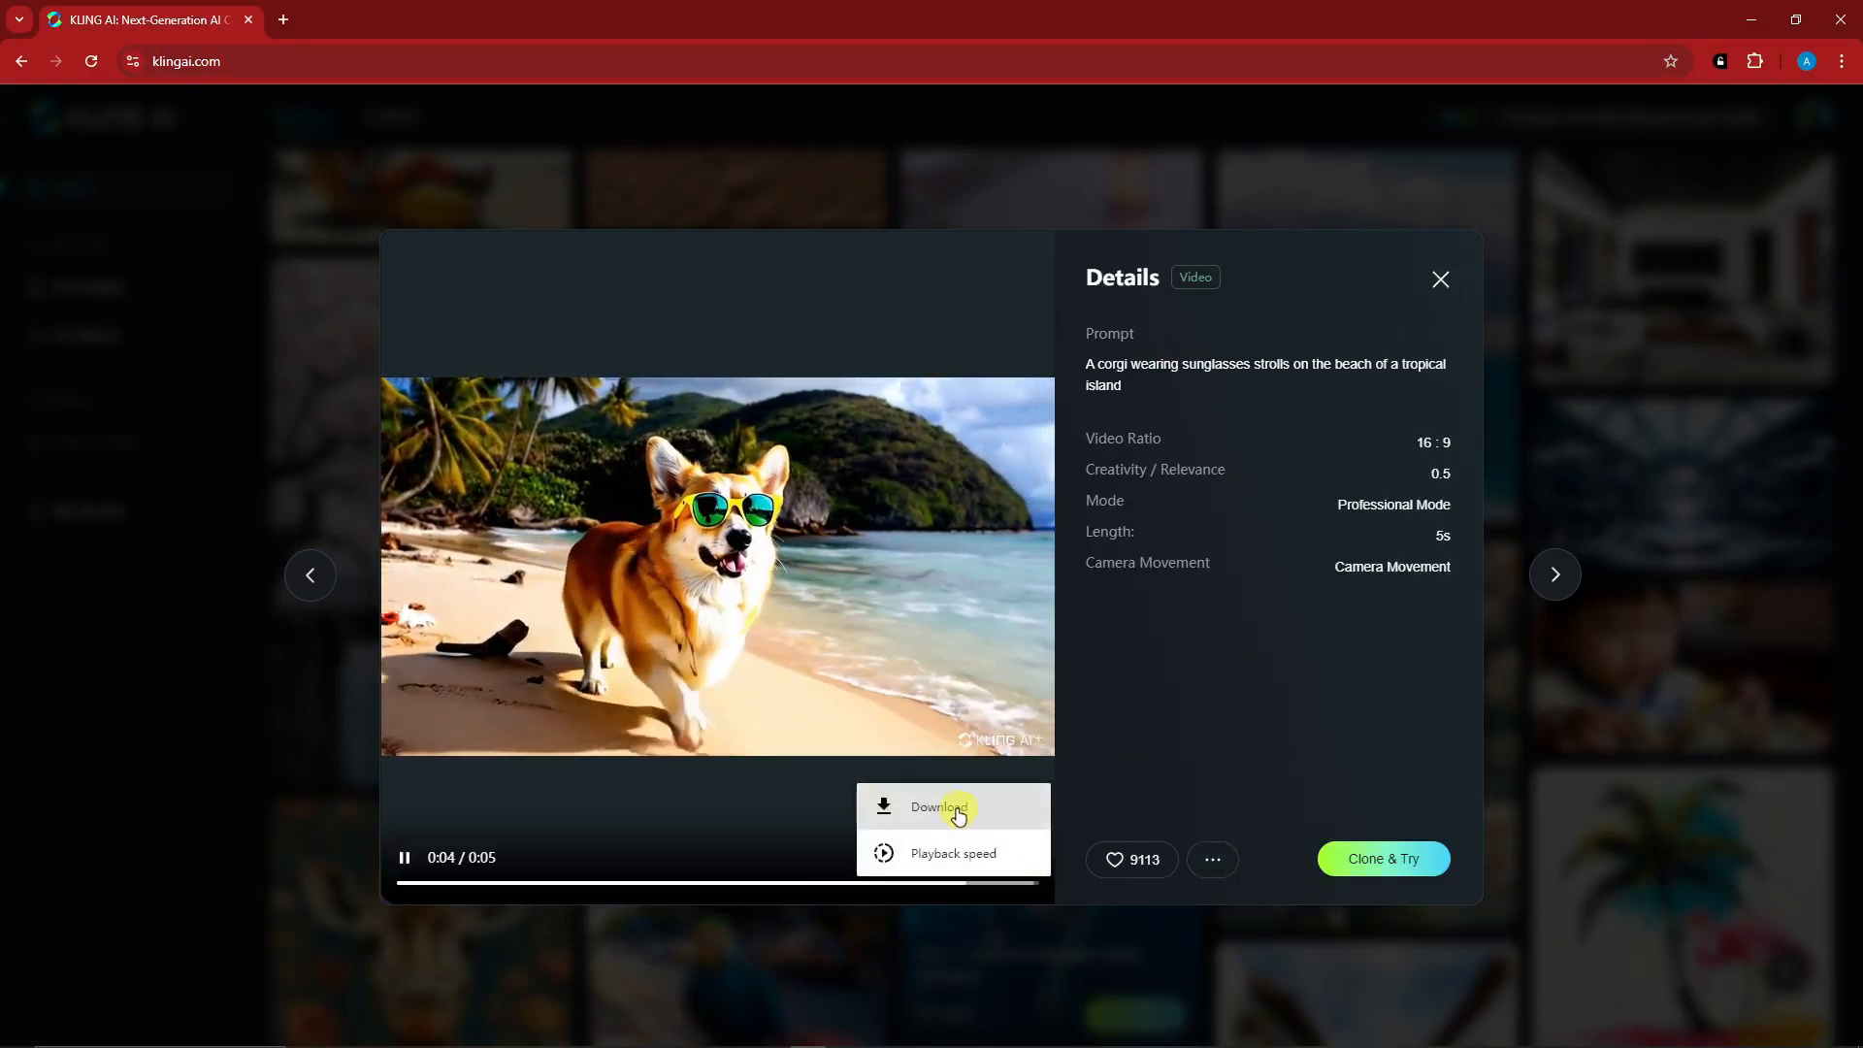
- Open the AI Videos workspace, compare Image to Video with Text to Video, and review the Text to Video settings
click(153, 735)
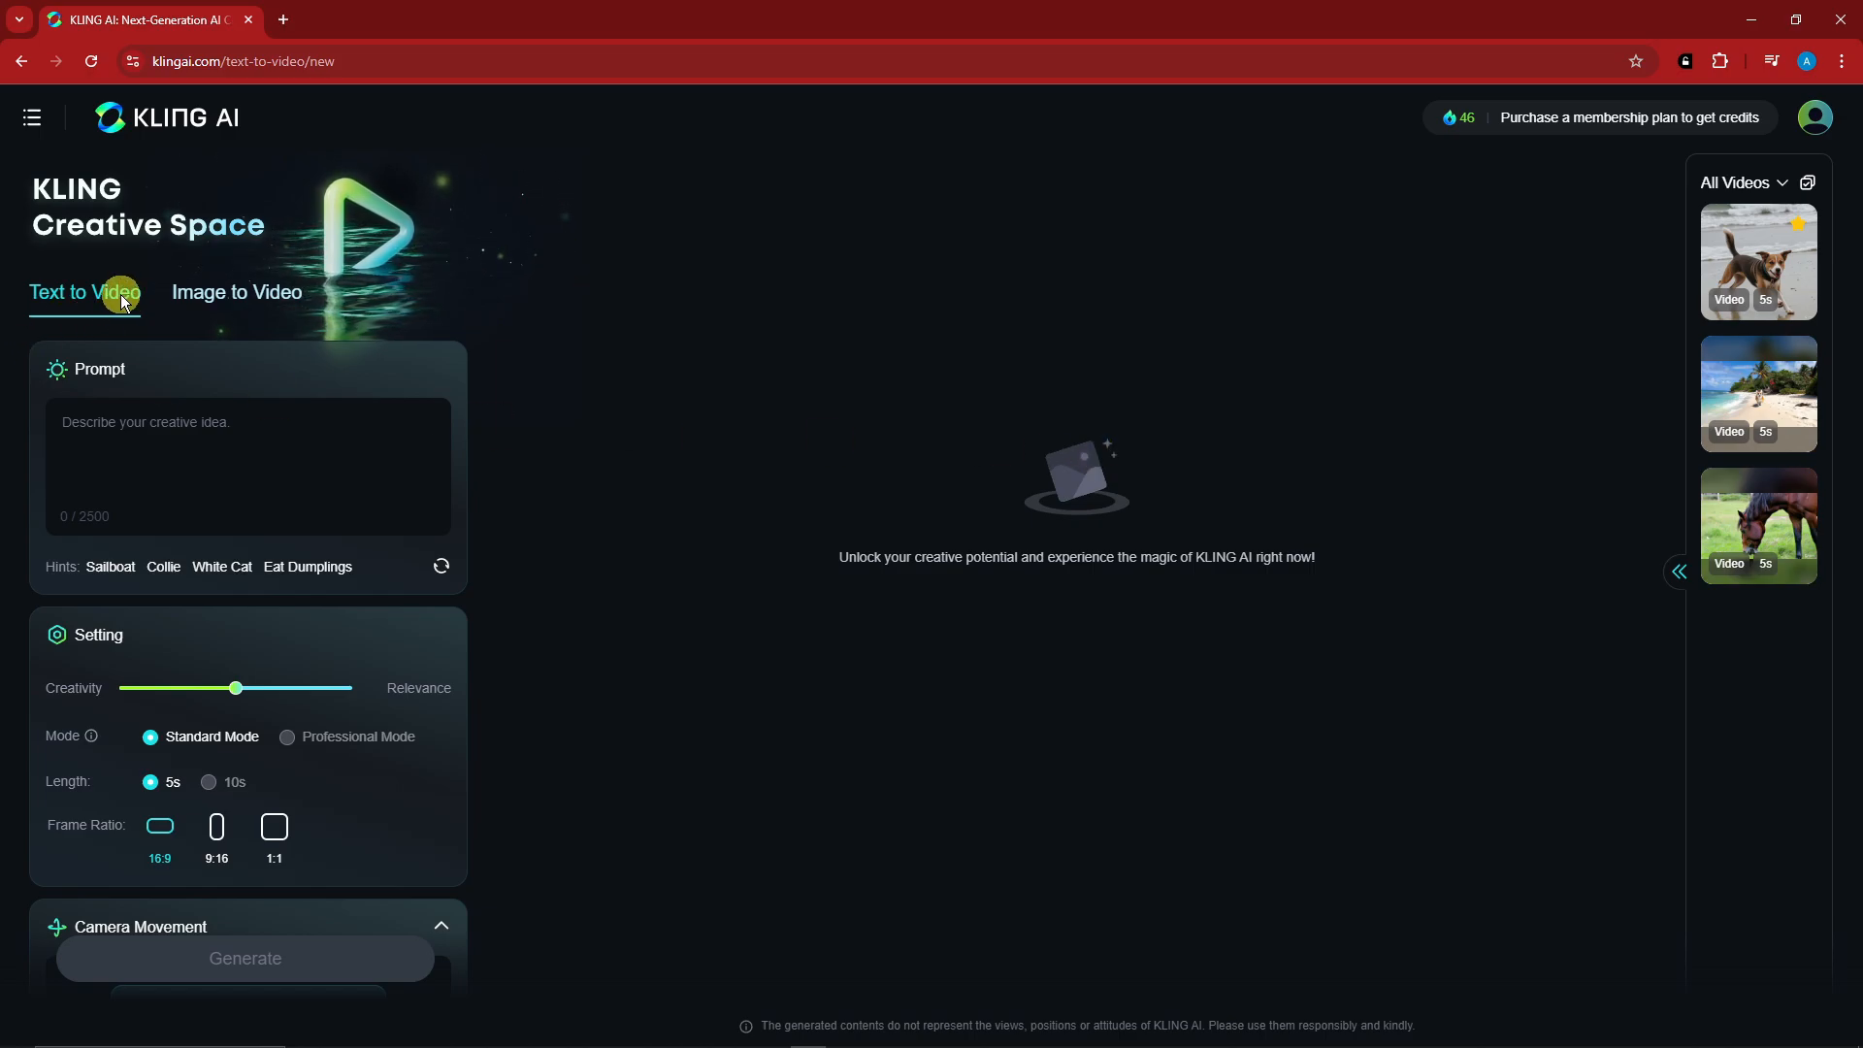
click(219, 294)
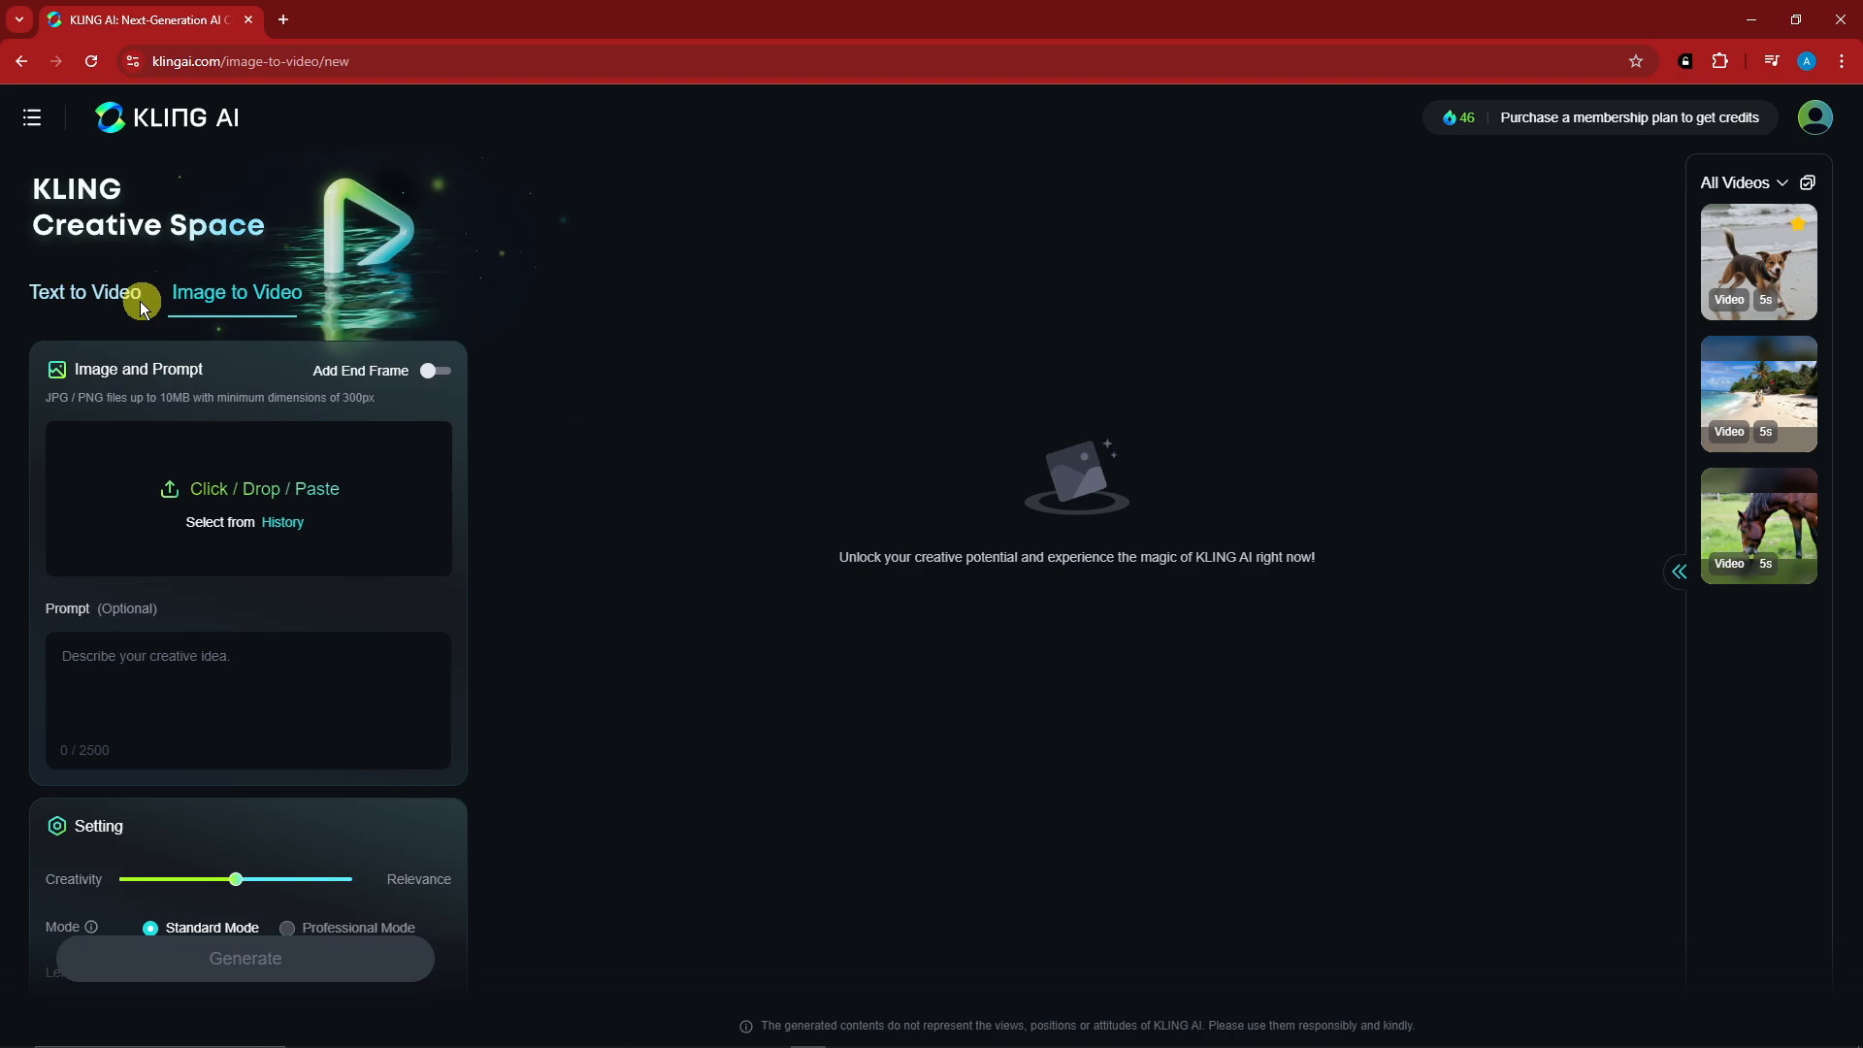
click(97, 303)
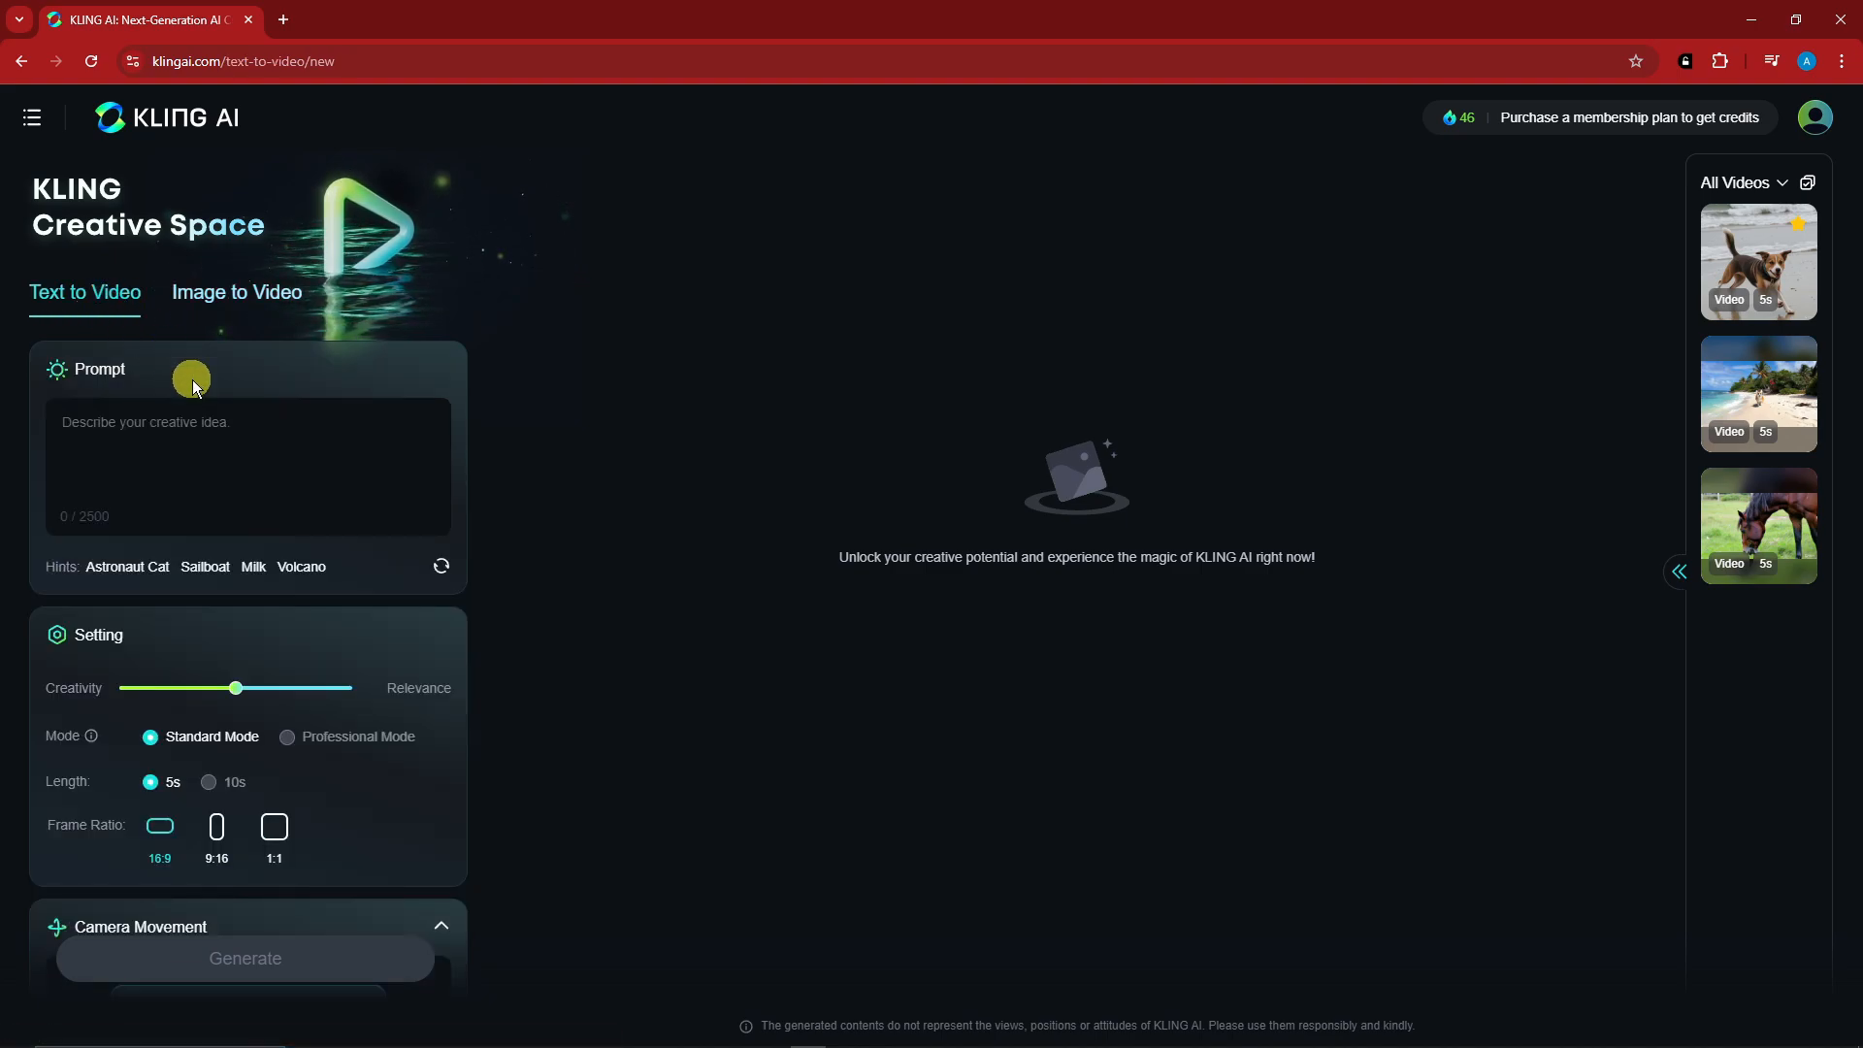
click(289, 439)
scroll(284, 437, down, 2)
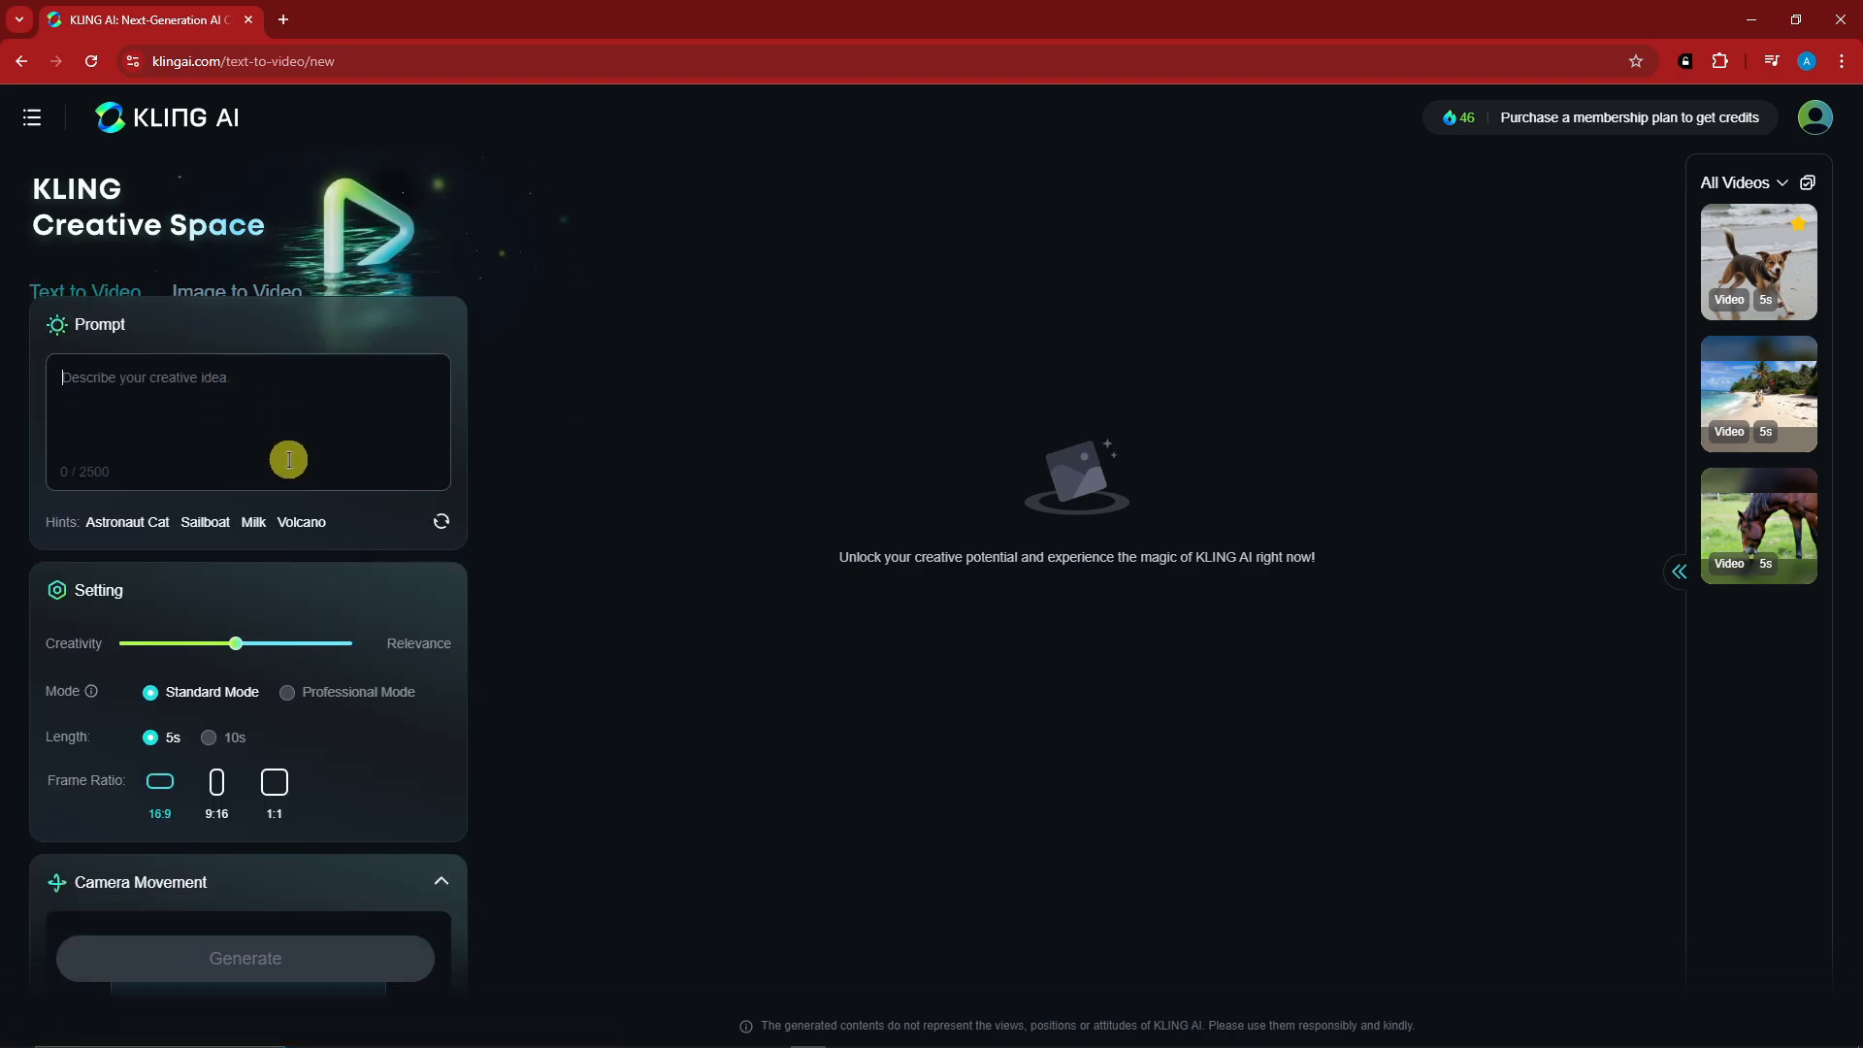
scroll(242, 384, down, 3)
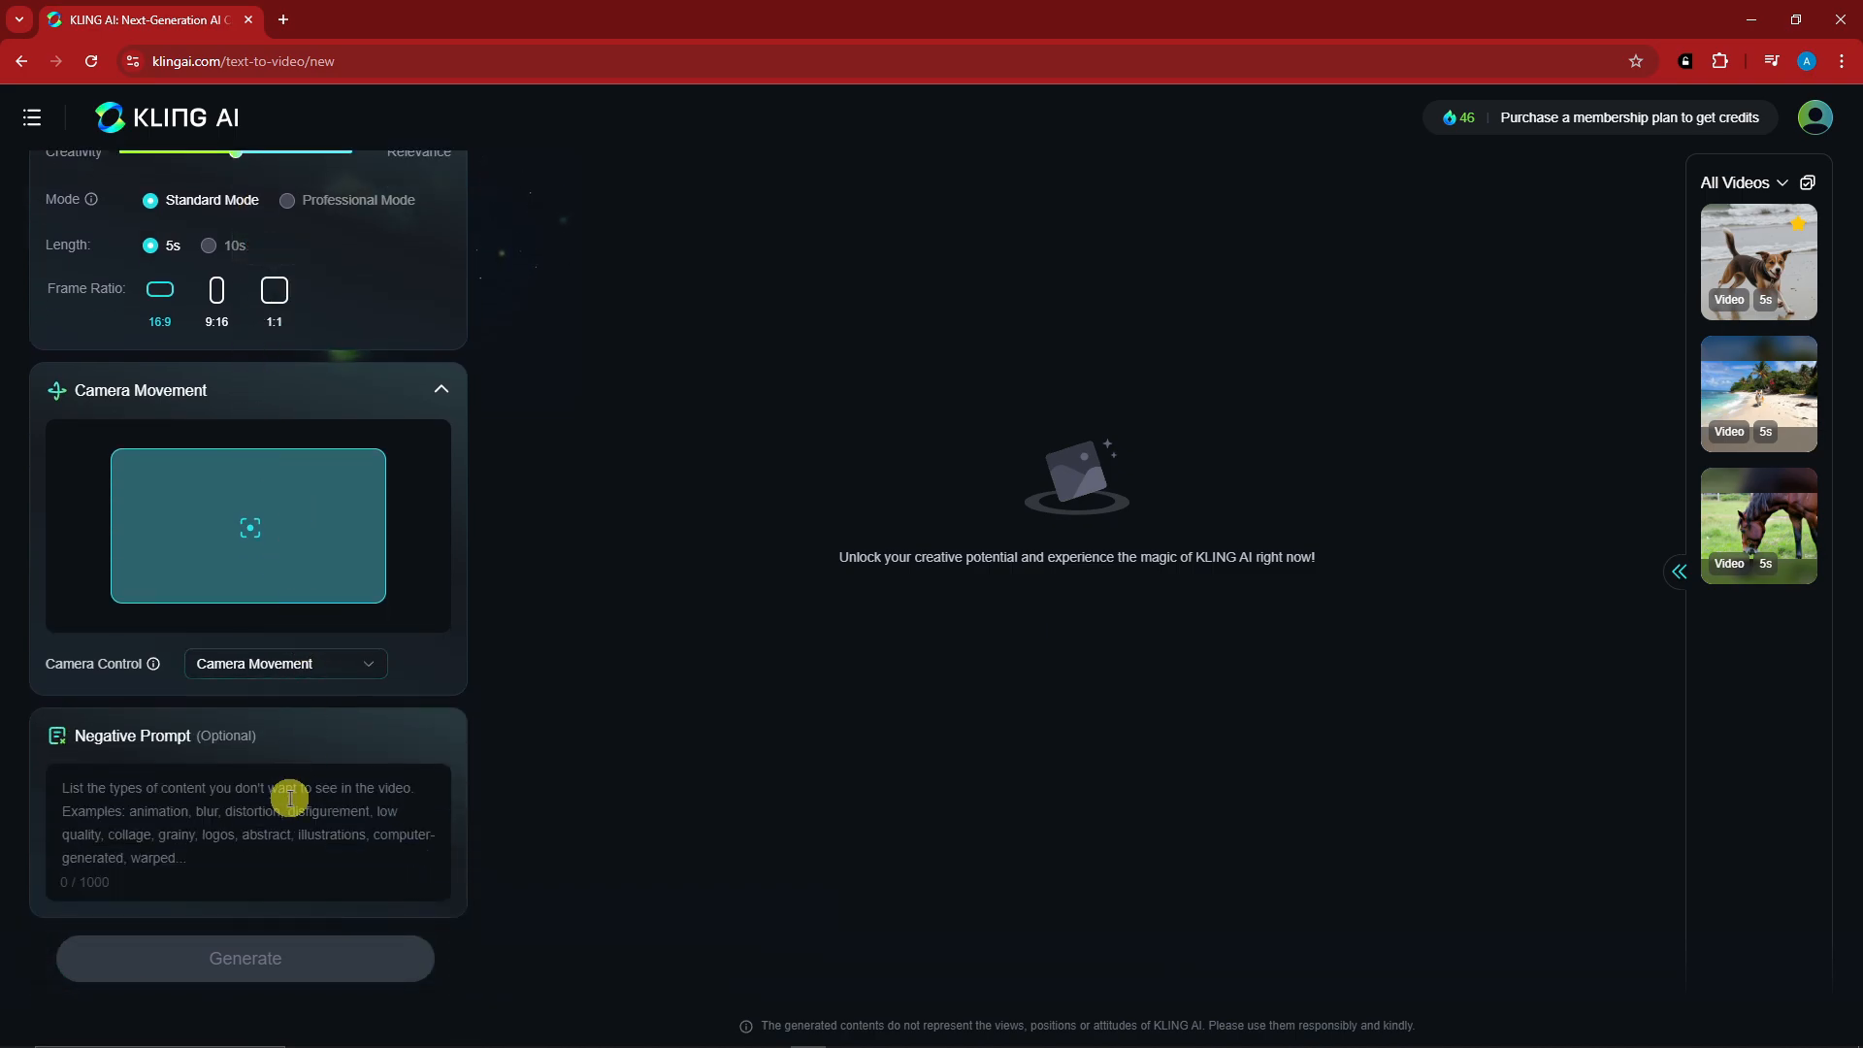
scroll(289, 798, up, 5)
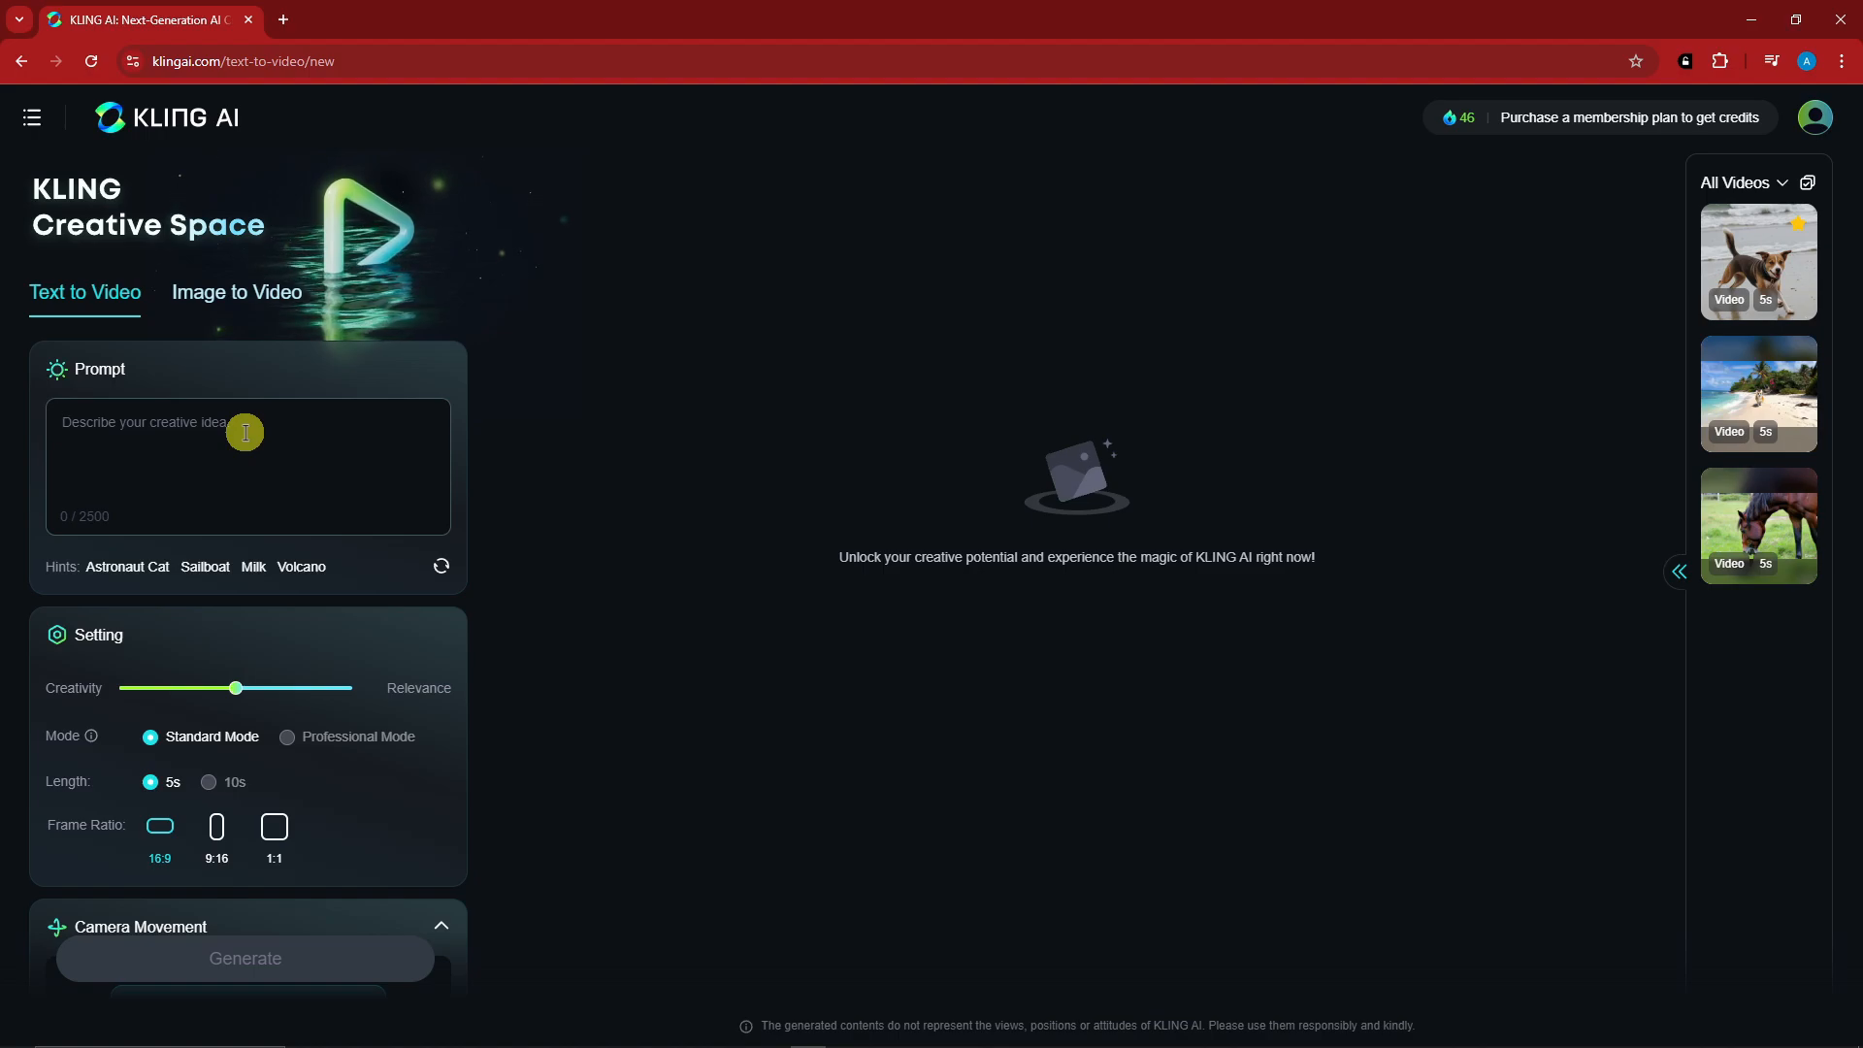
- Enter "A boy in a forest" as the prompt and replace it with the suggested Astronaut Cat prompt
click(246, 433)
text(A boy in a forest)
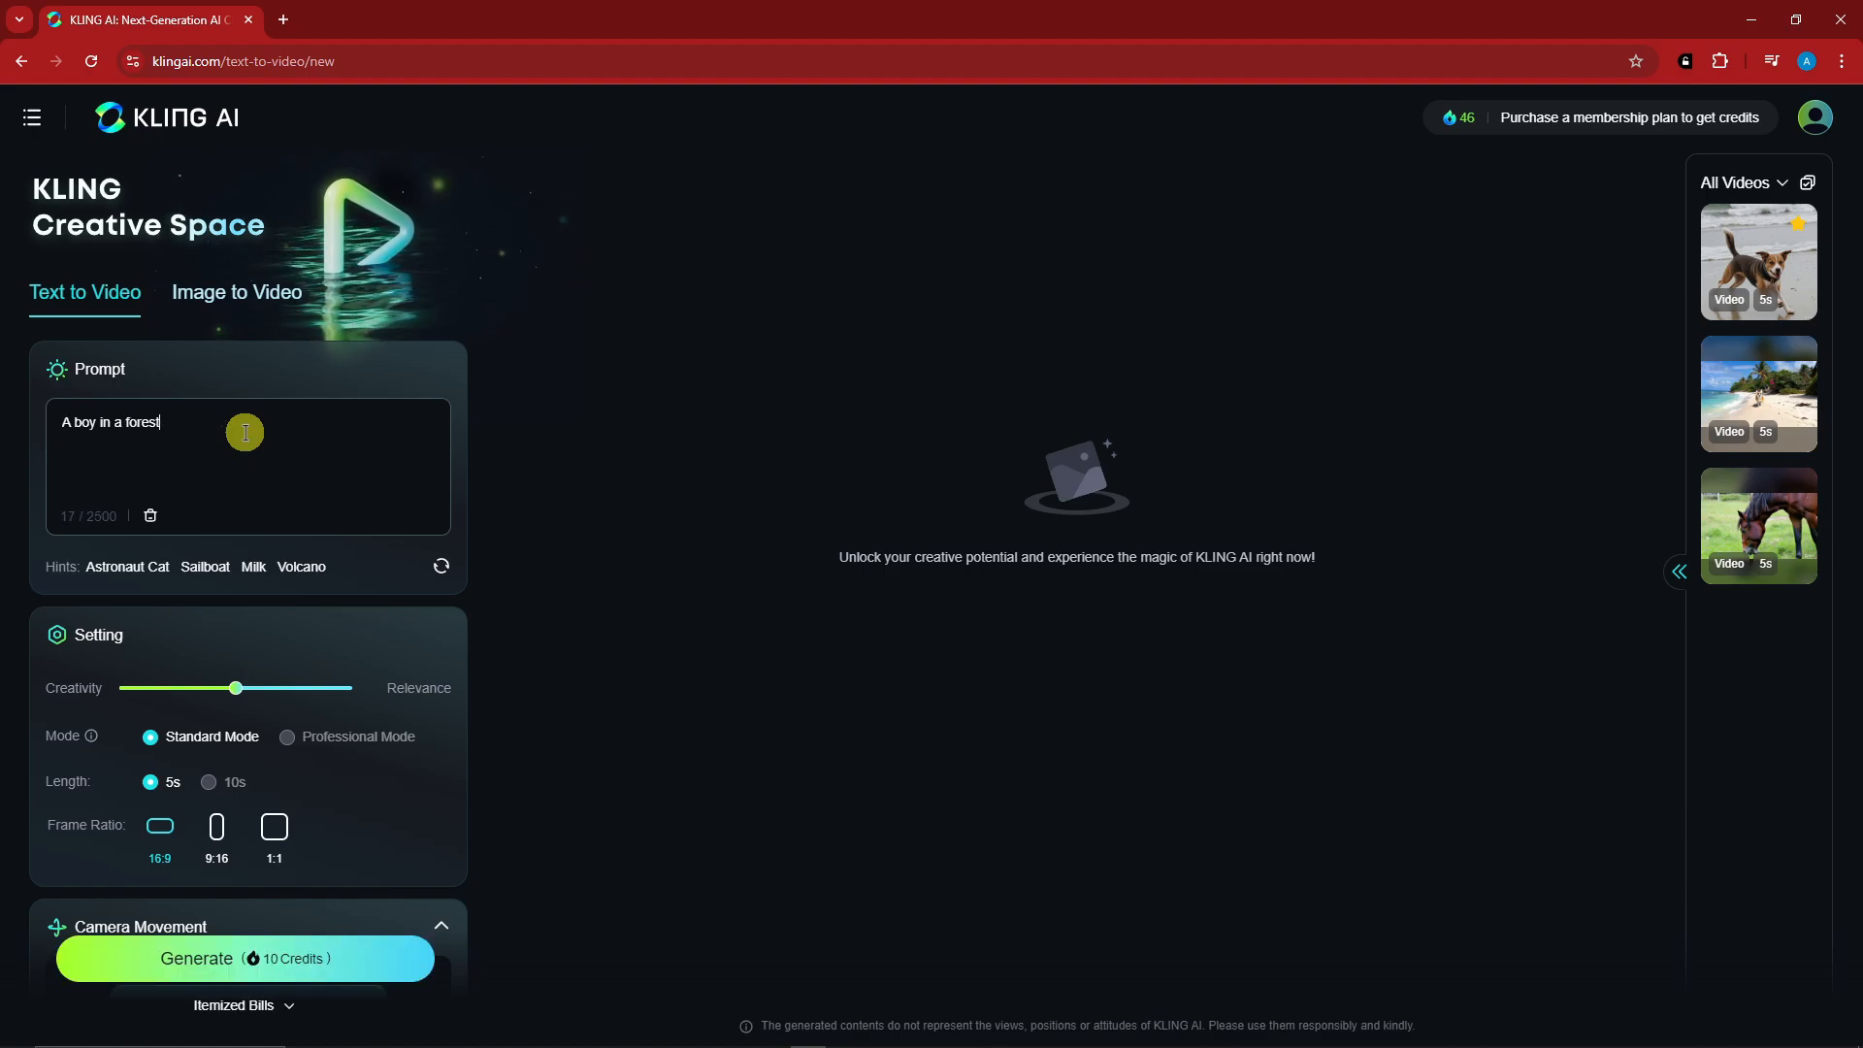
click(143, 571)
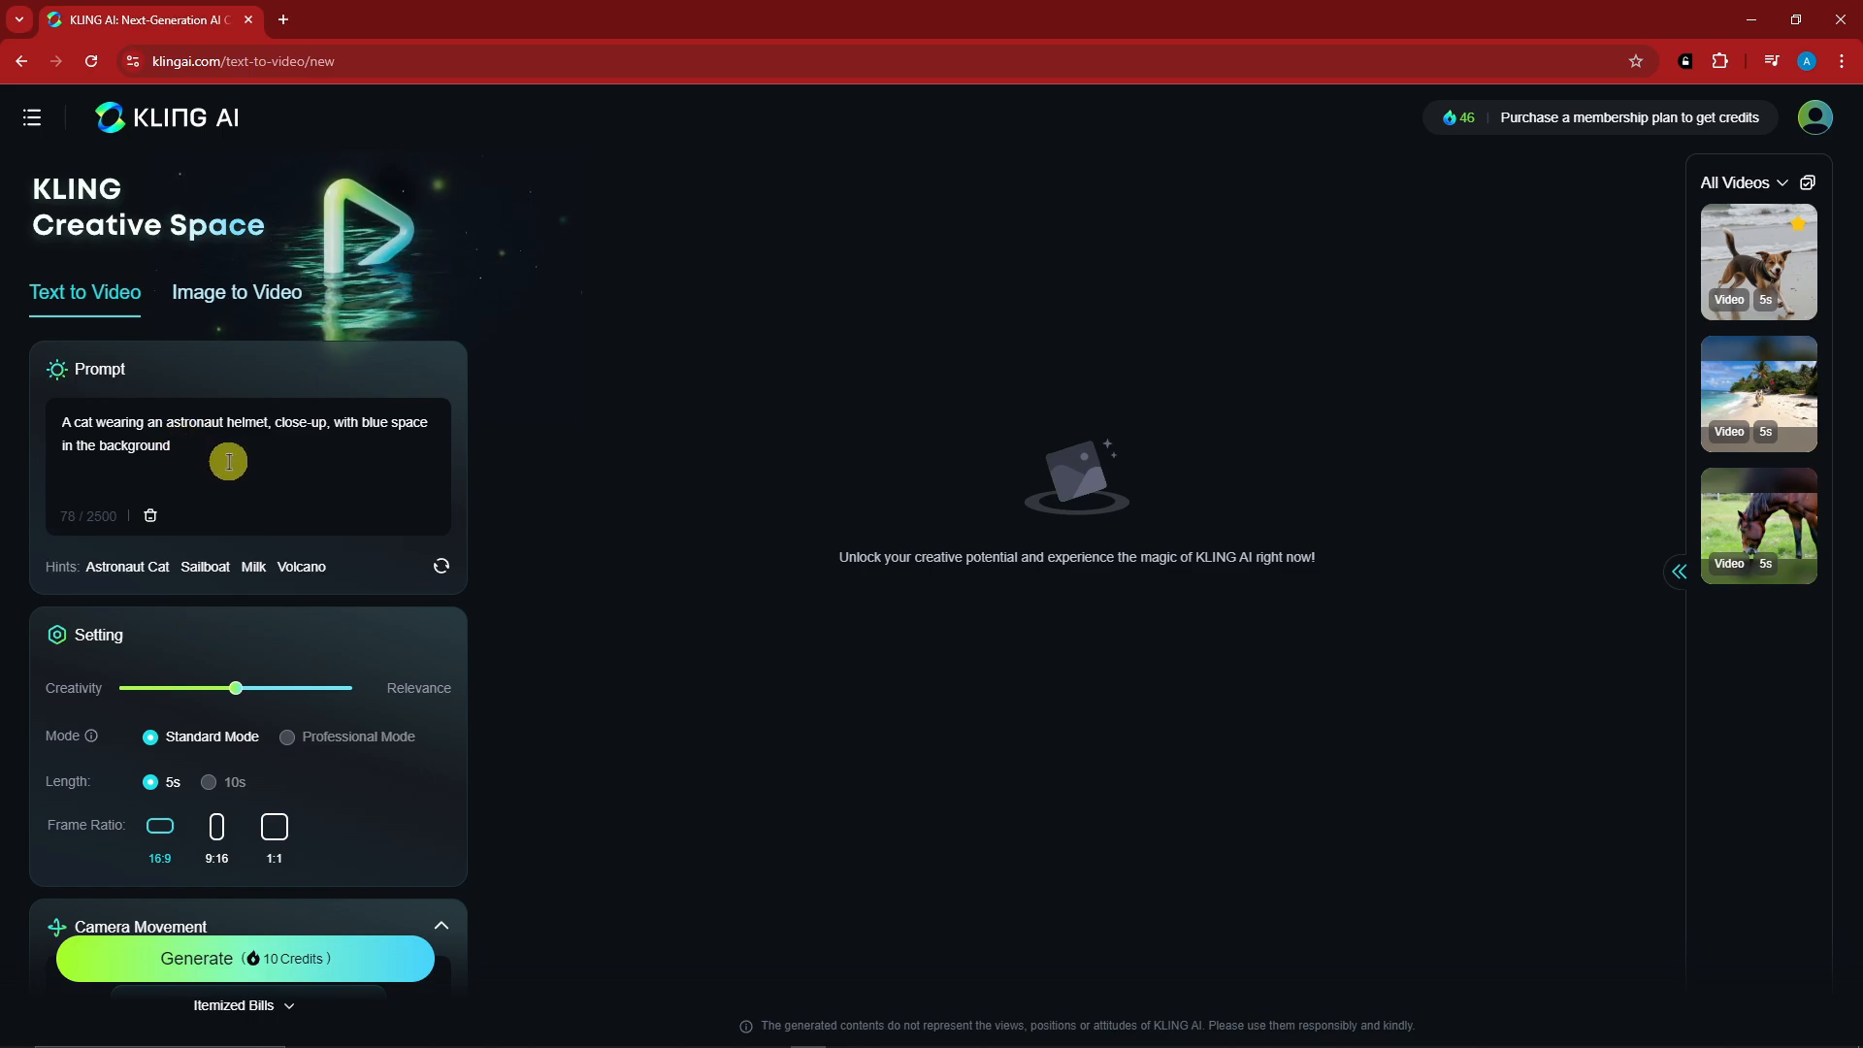
- Set the balance between creativity and relevance to 0.6 for the video
scroll(233, 413, down, 2)
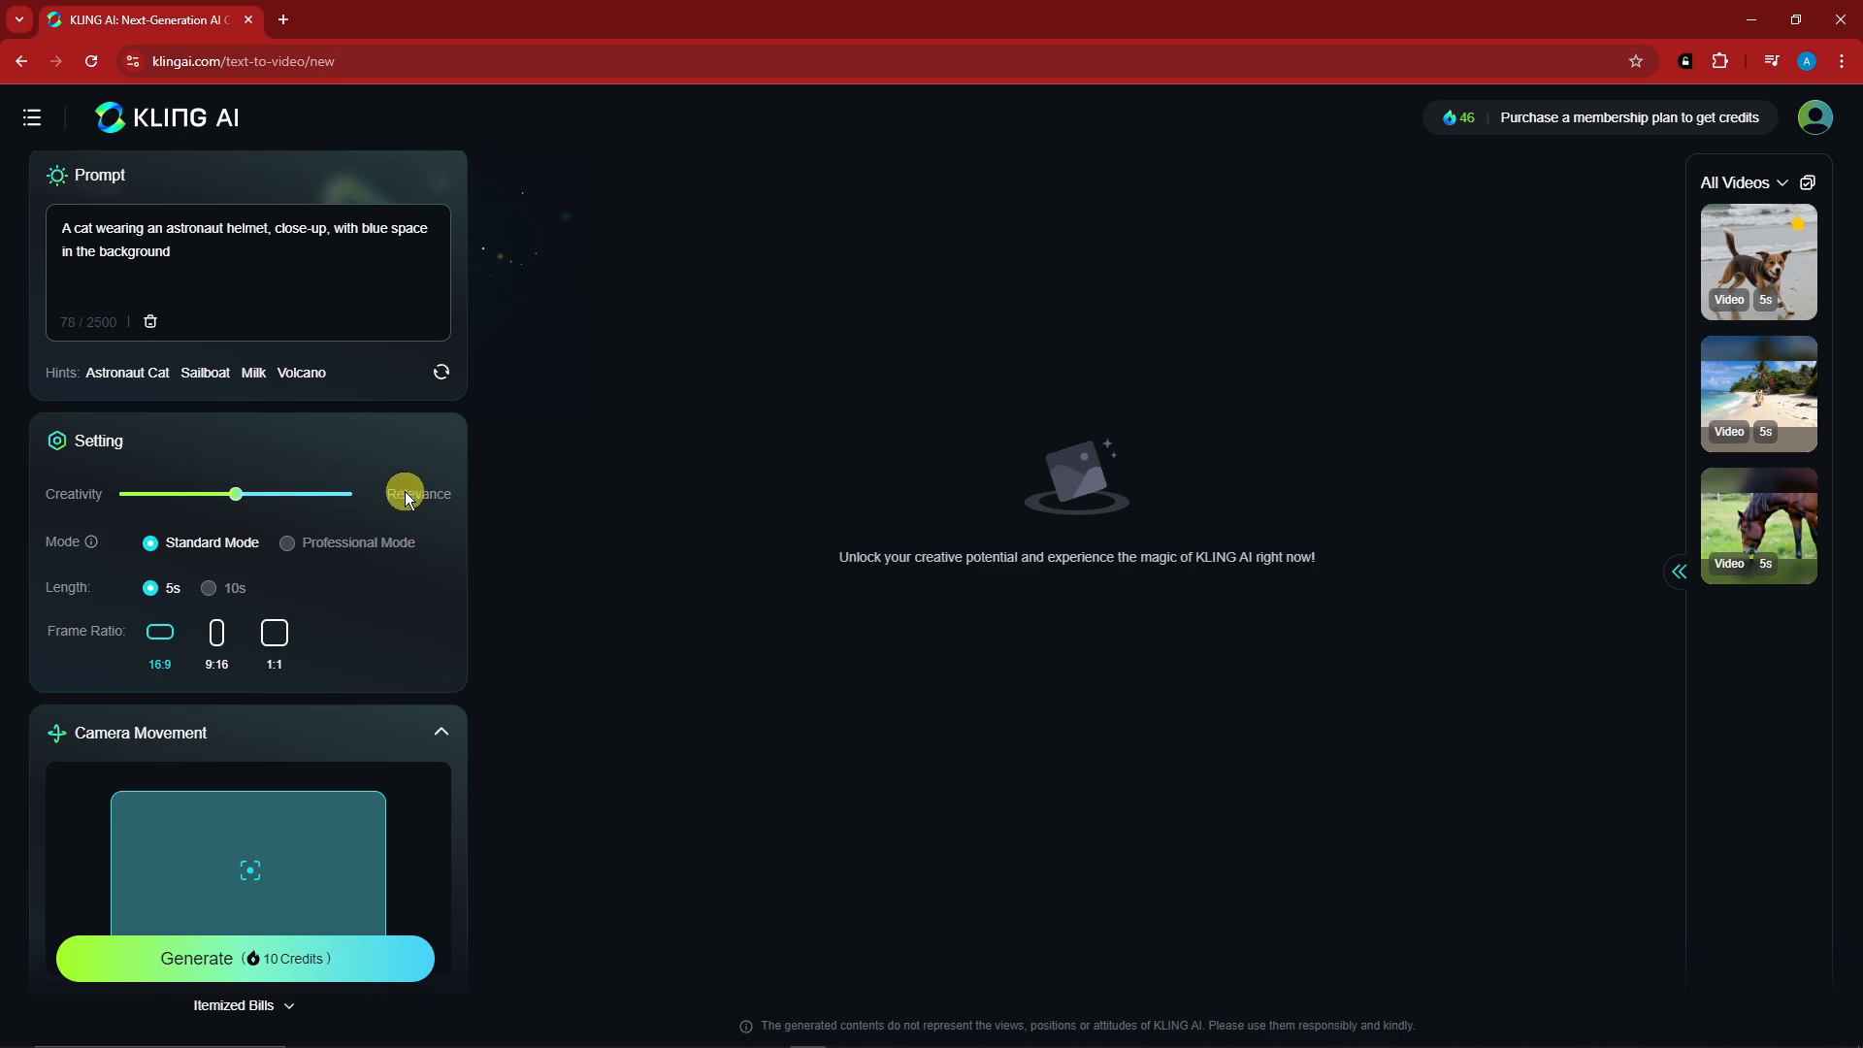
mouse_move(236, 495)
mouse_down()
mouse_move(301, 490)
mouse_move(136, 499)
mouse_move(220, 504)
mouse_up()
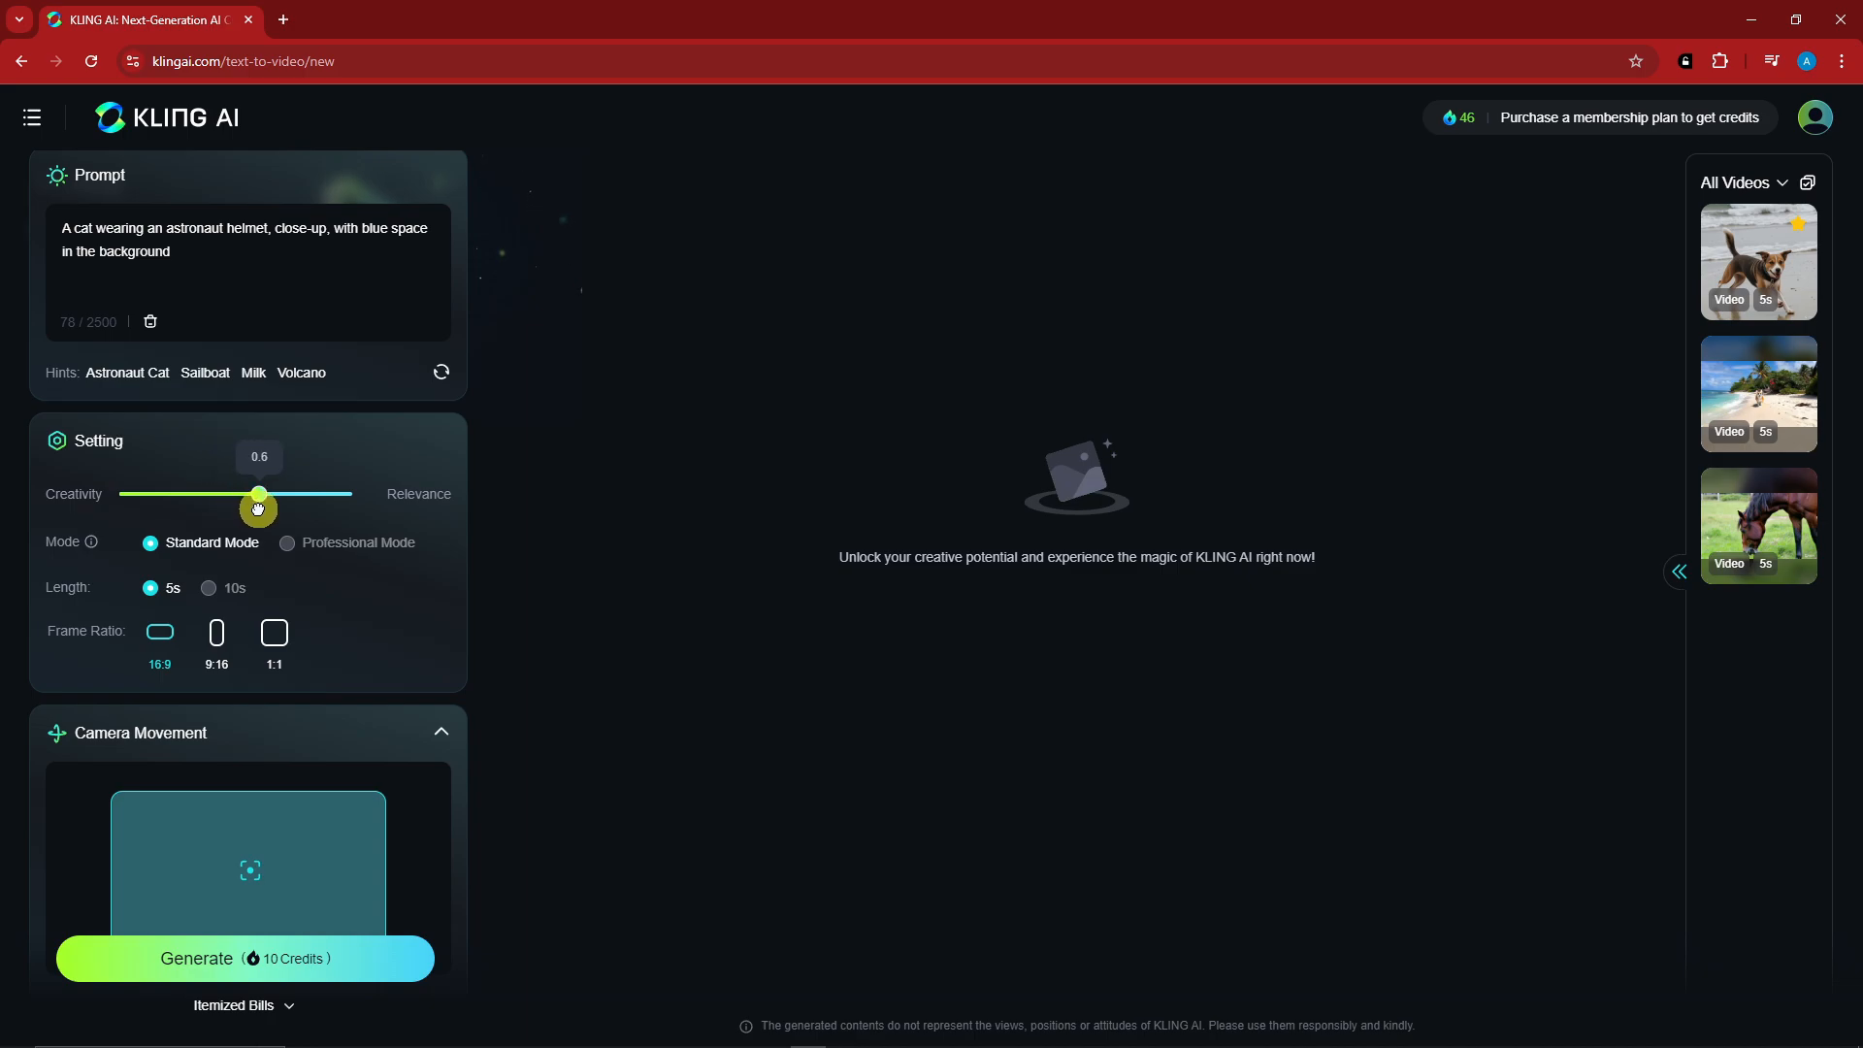
drag(250, 494, 259, 496)
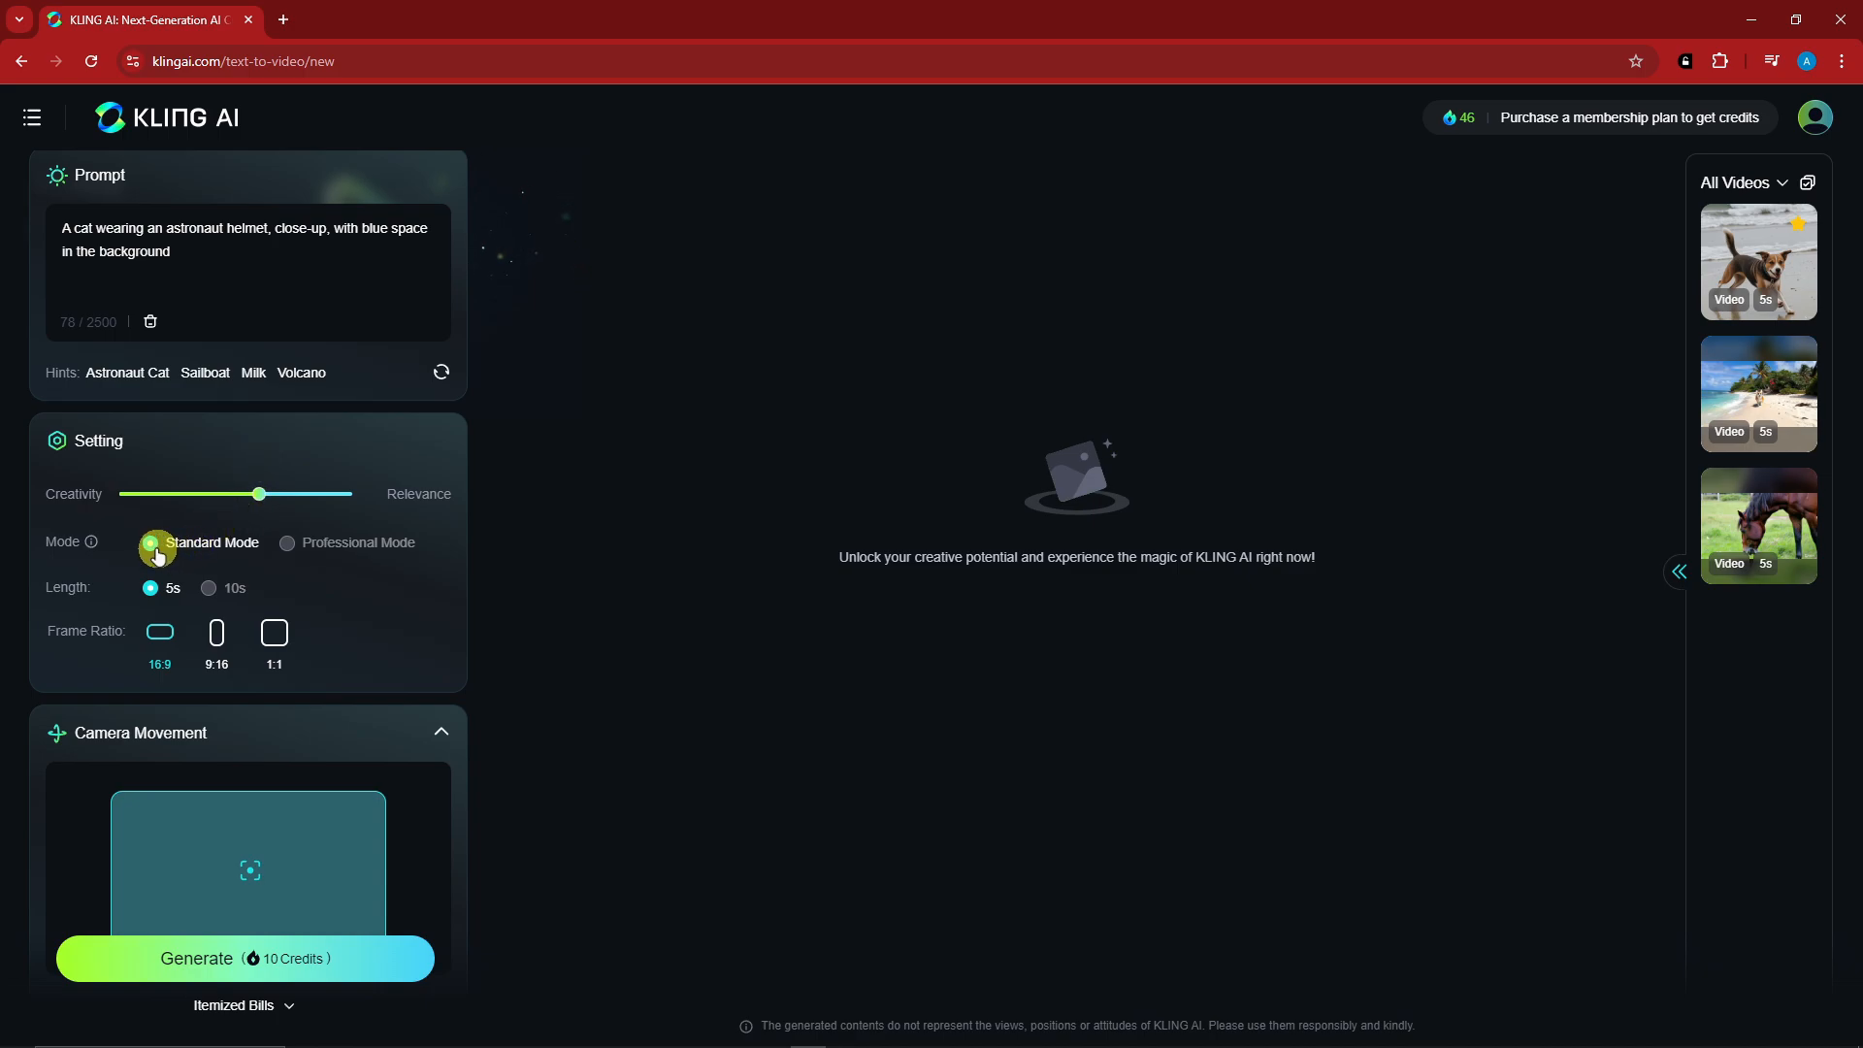
- Review the premium plans offered for Professional Mode with half-year, quarterly and monthly billing, and close the plan overview
mouse_move(293, 549)
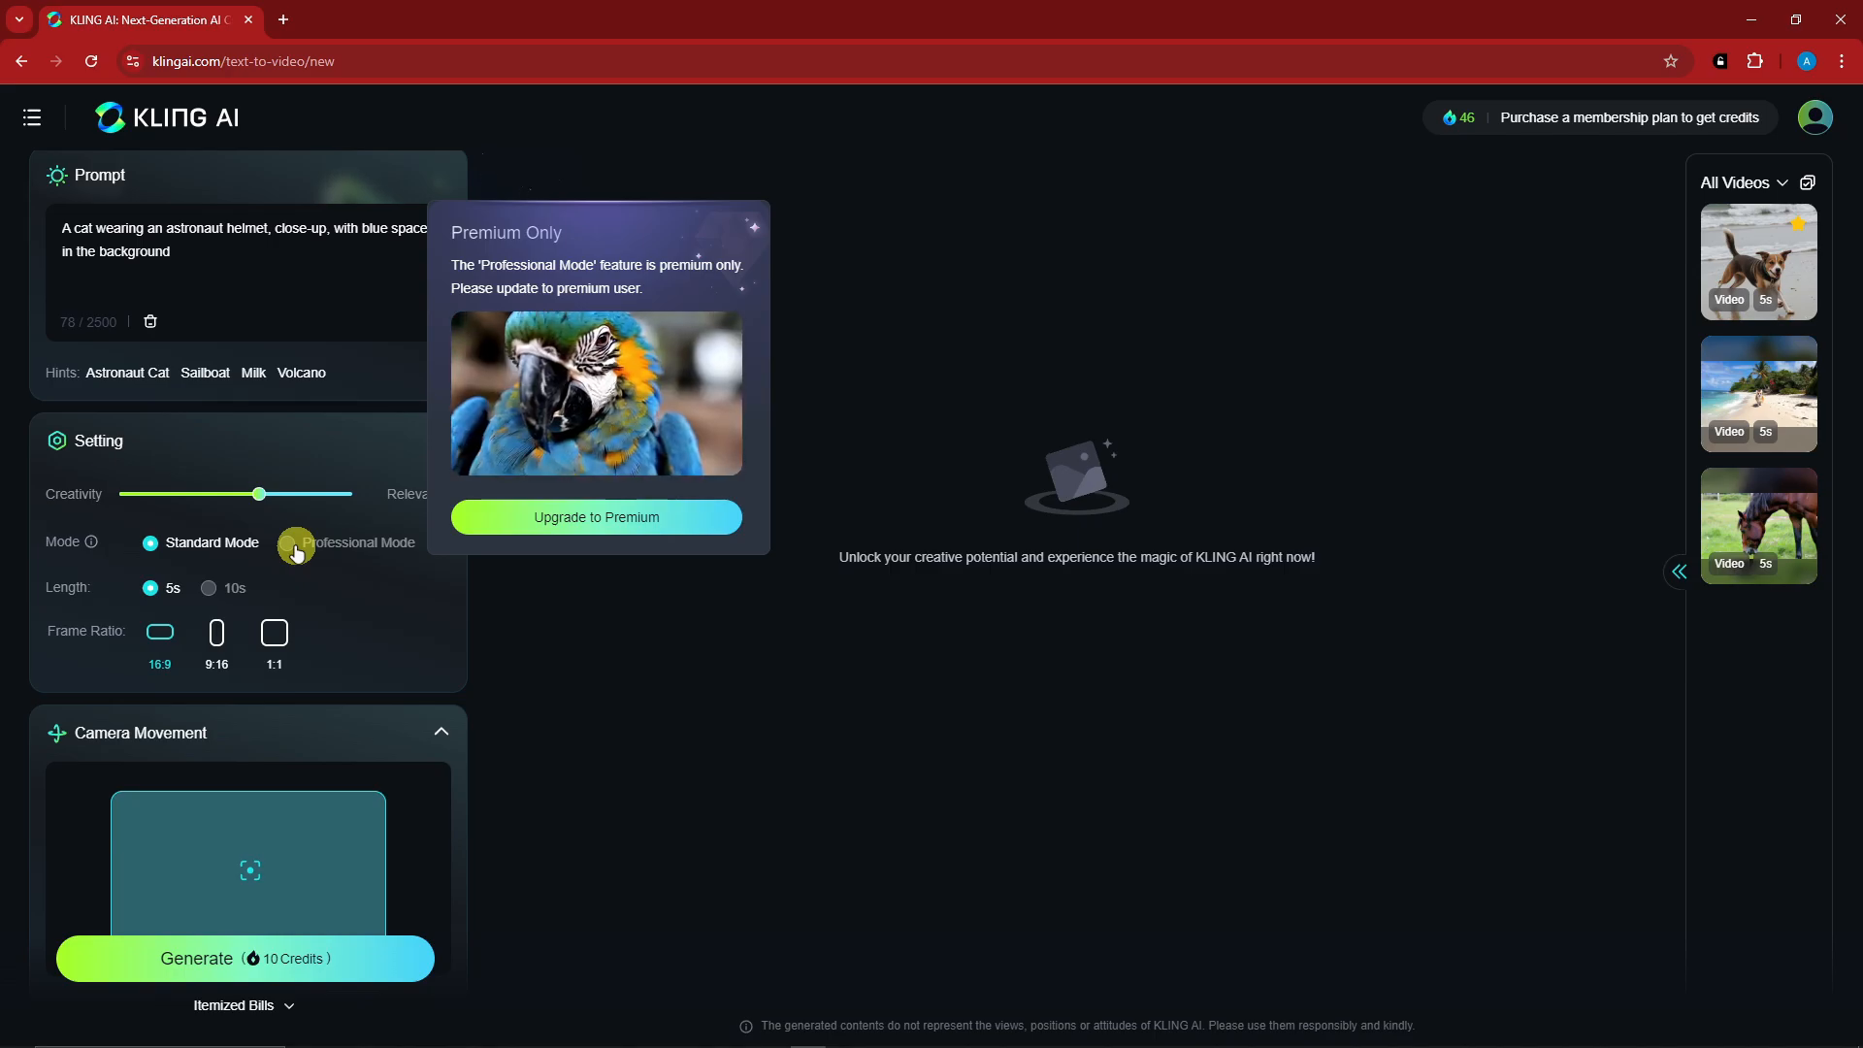
click(617, 516)
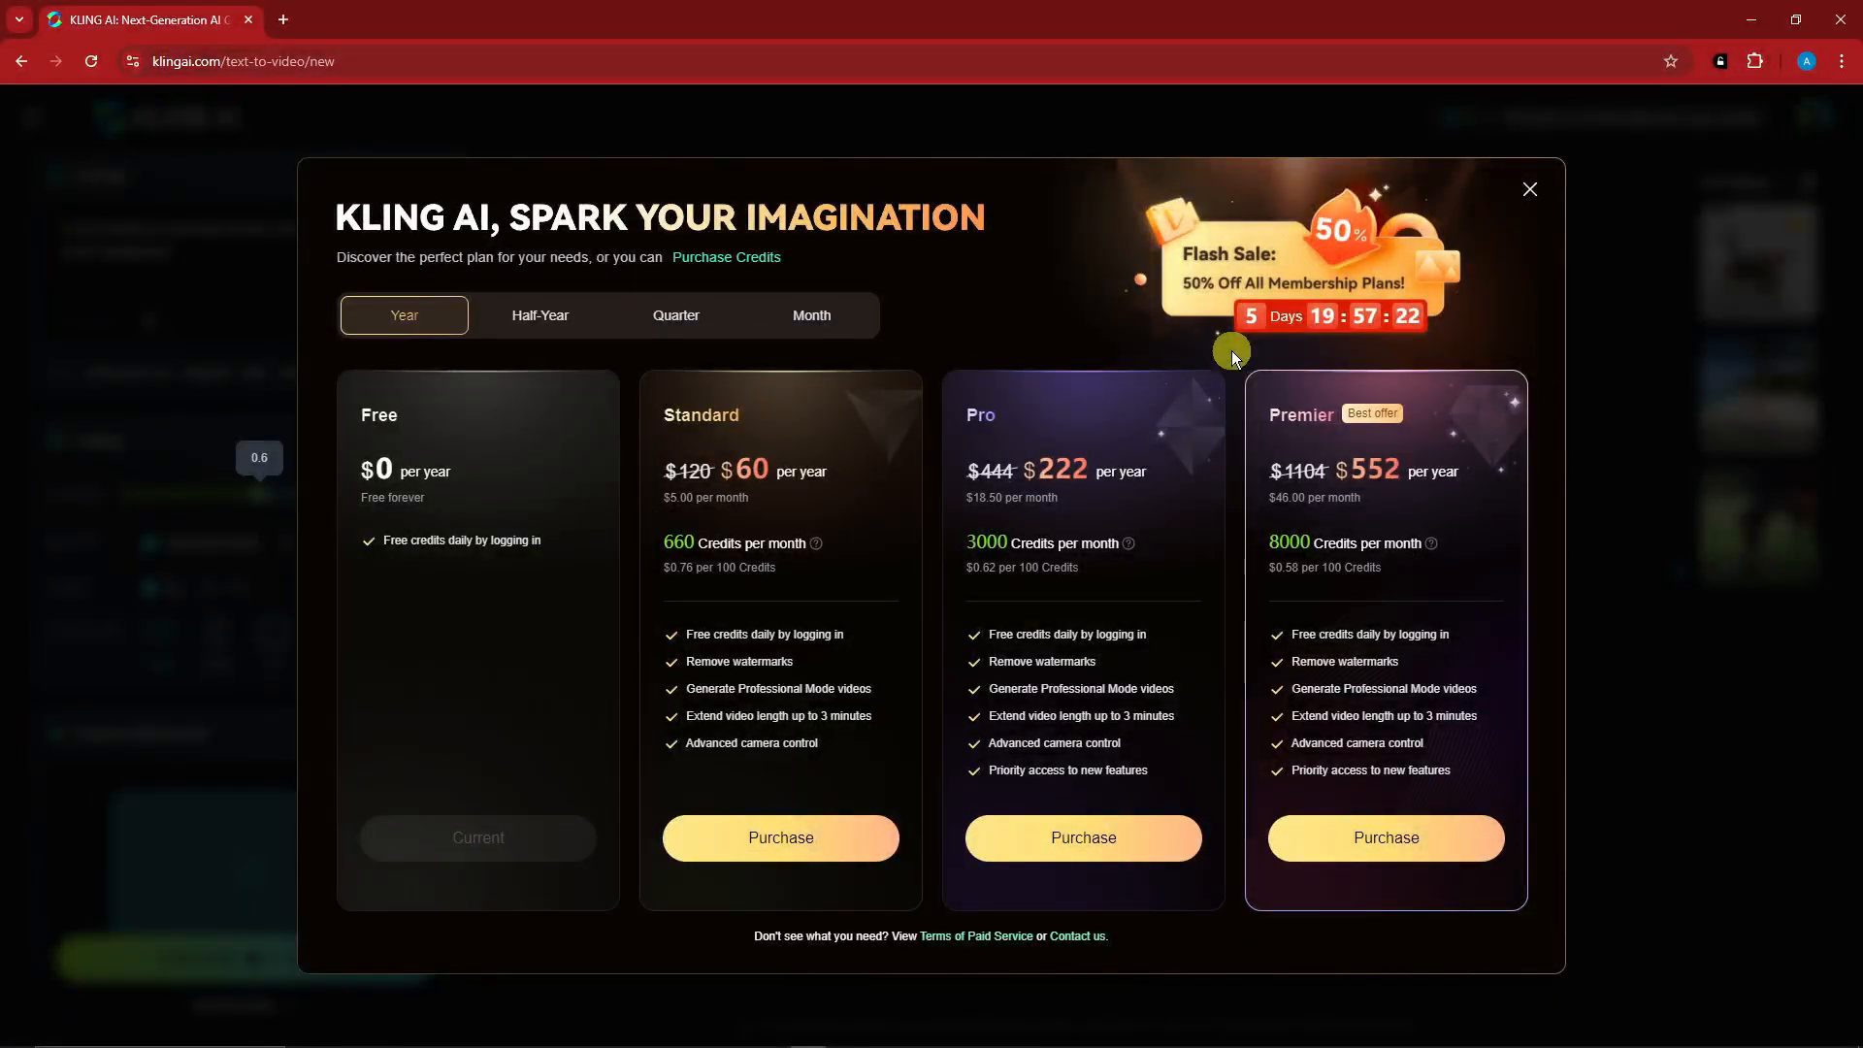
click(543, 308)
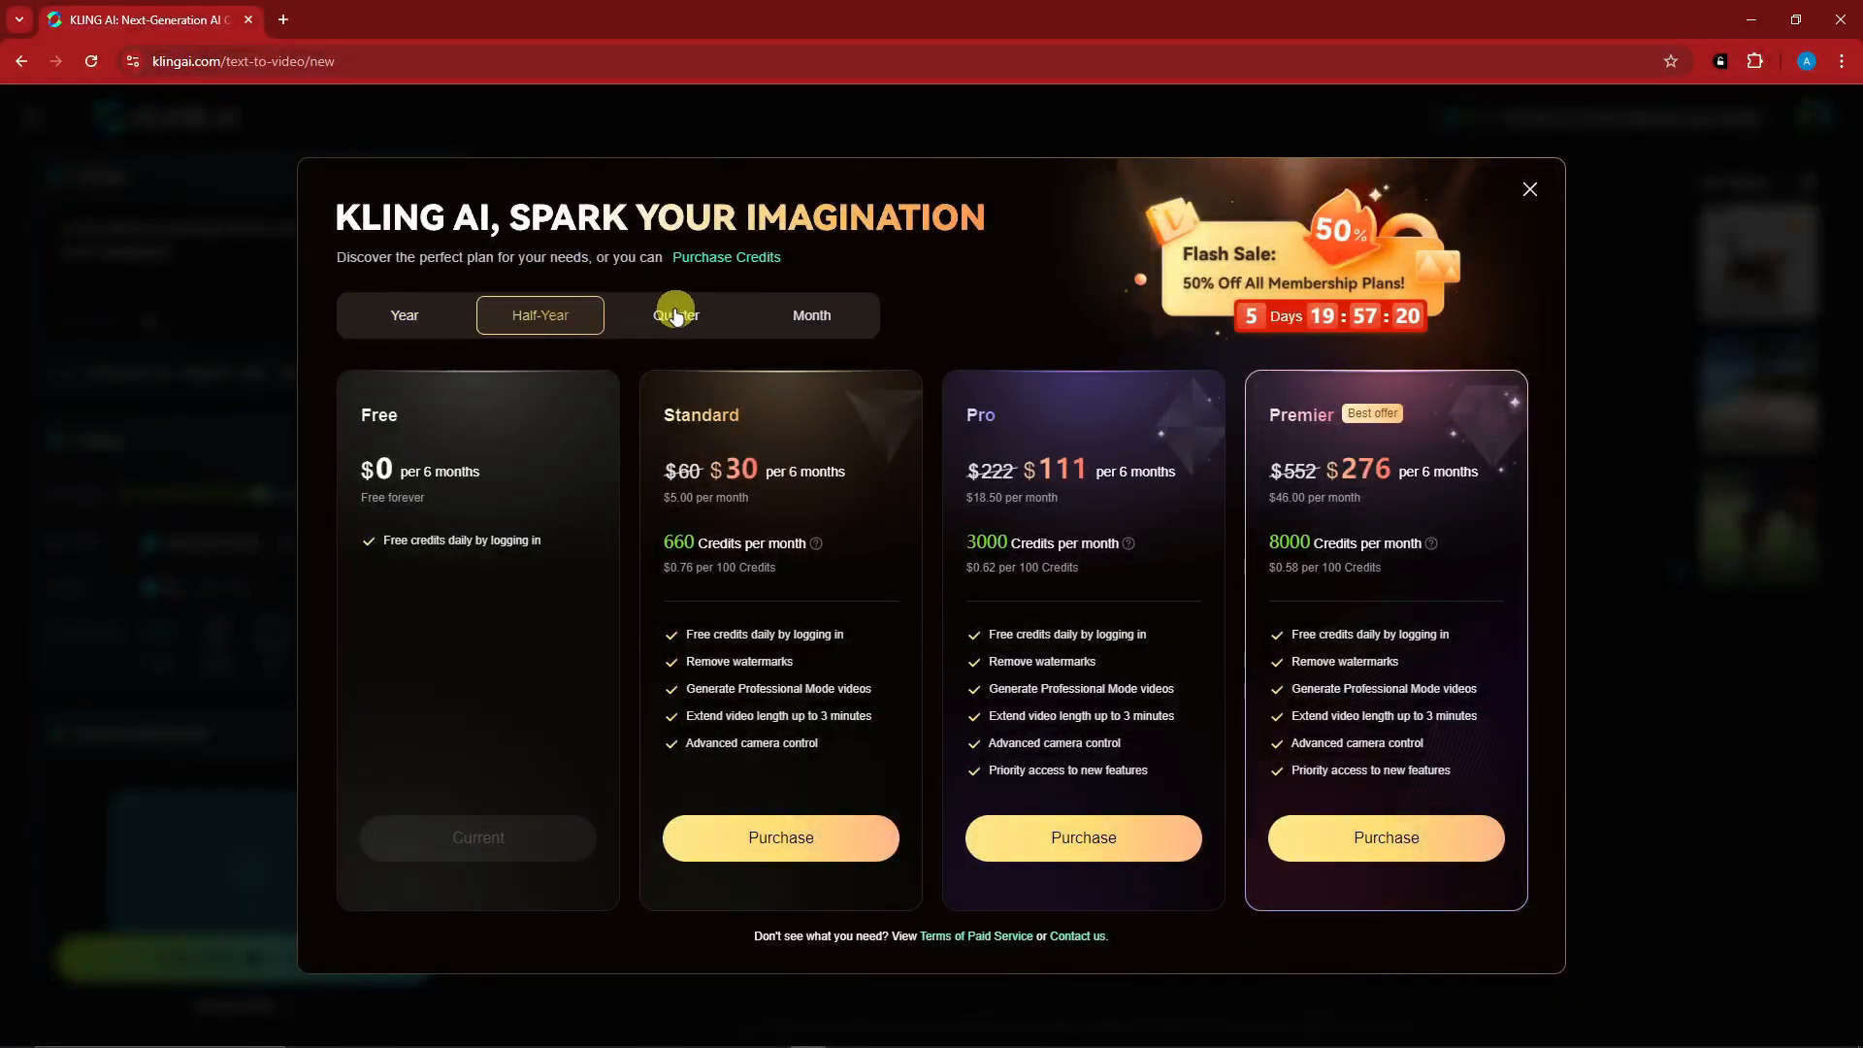
click(676, 313)
click(836, 311)
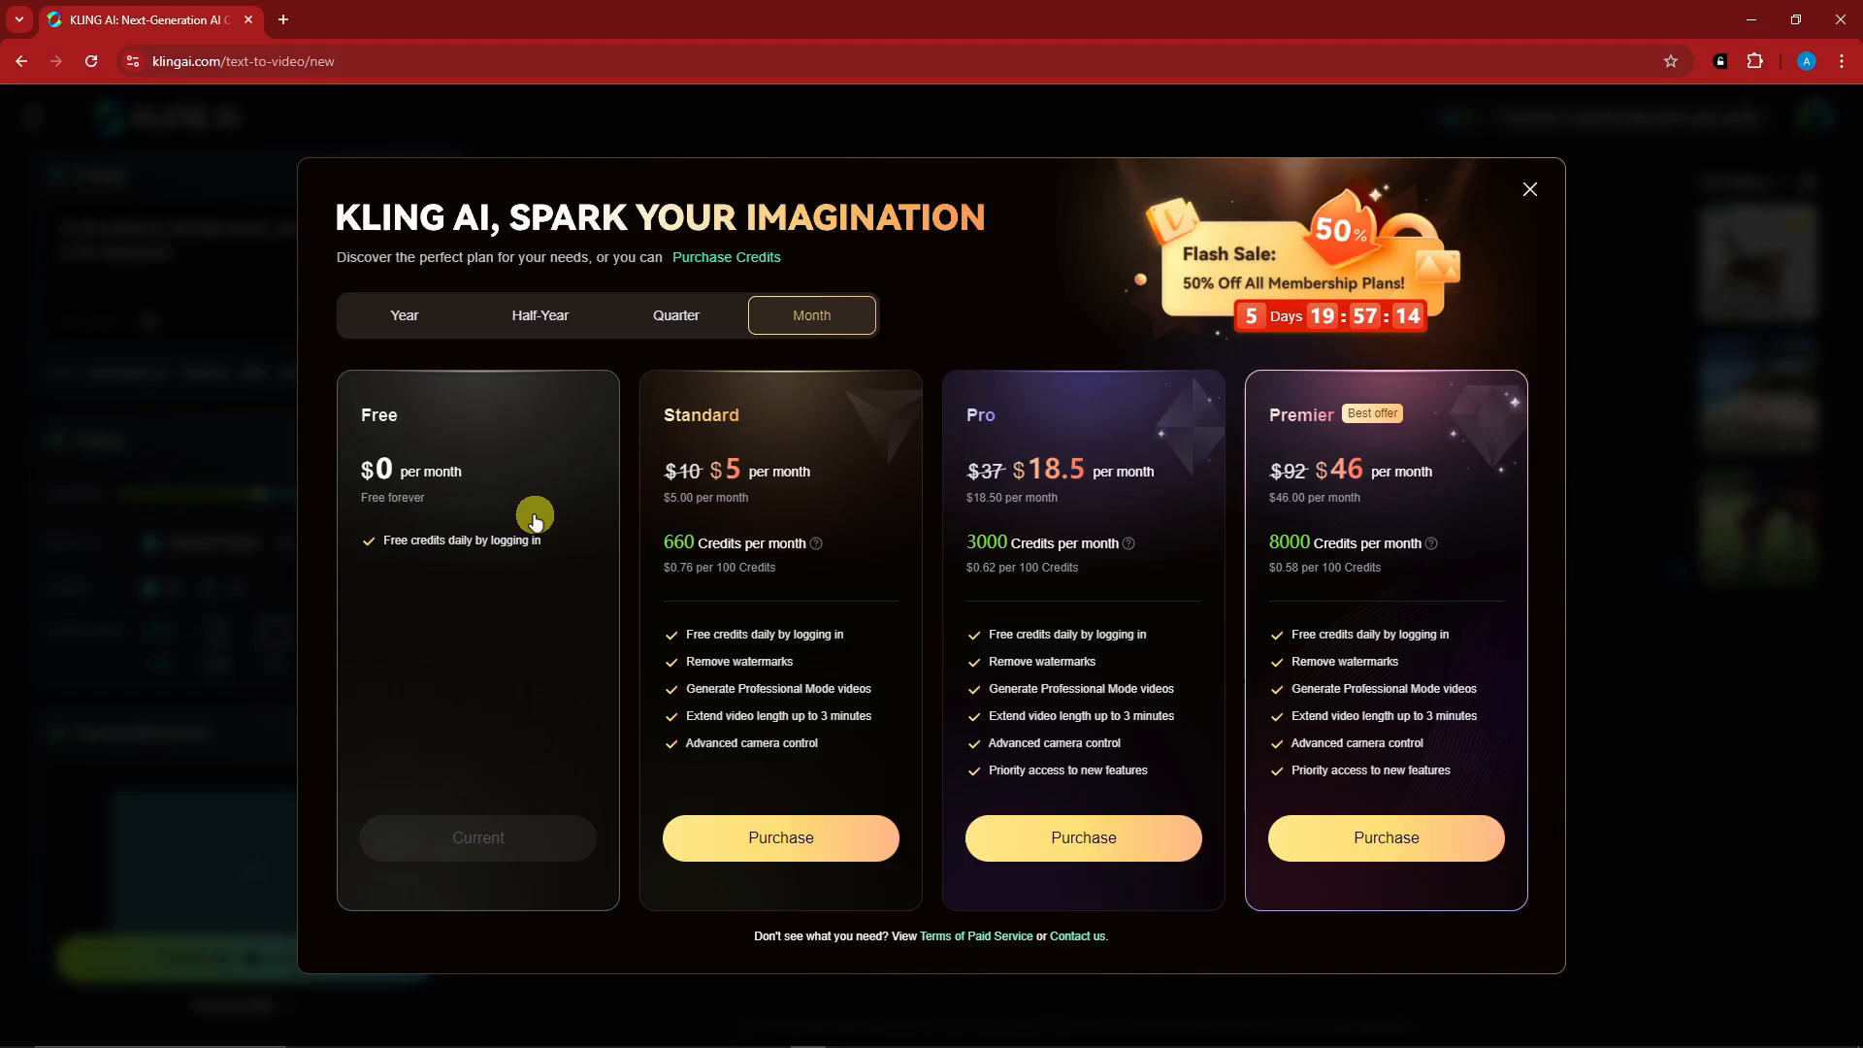
click(1529, 189)
- Try the 9:16 and 16:9 frame ratios for the video, leaving it at 9:16
scroll(201, 545, down, 3)
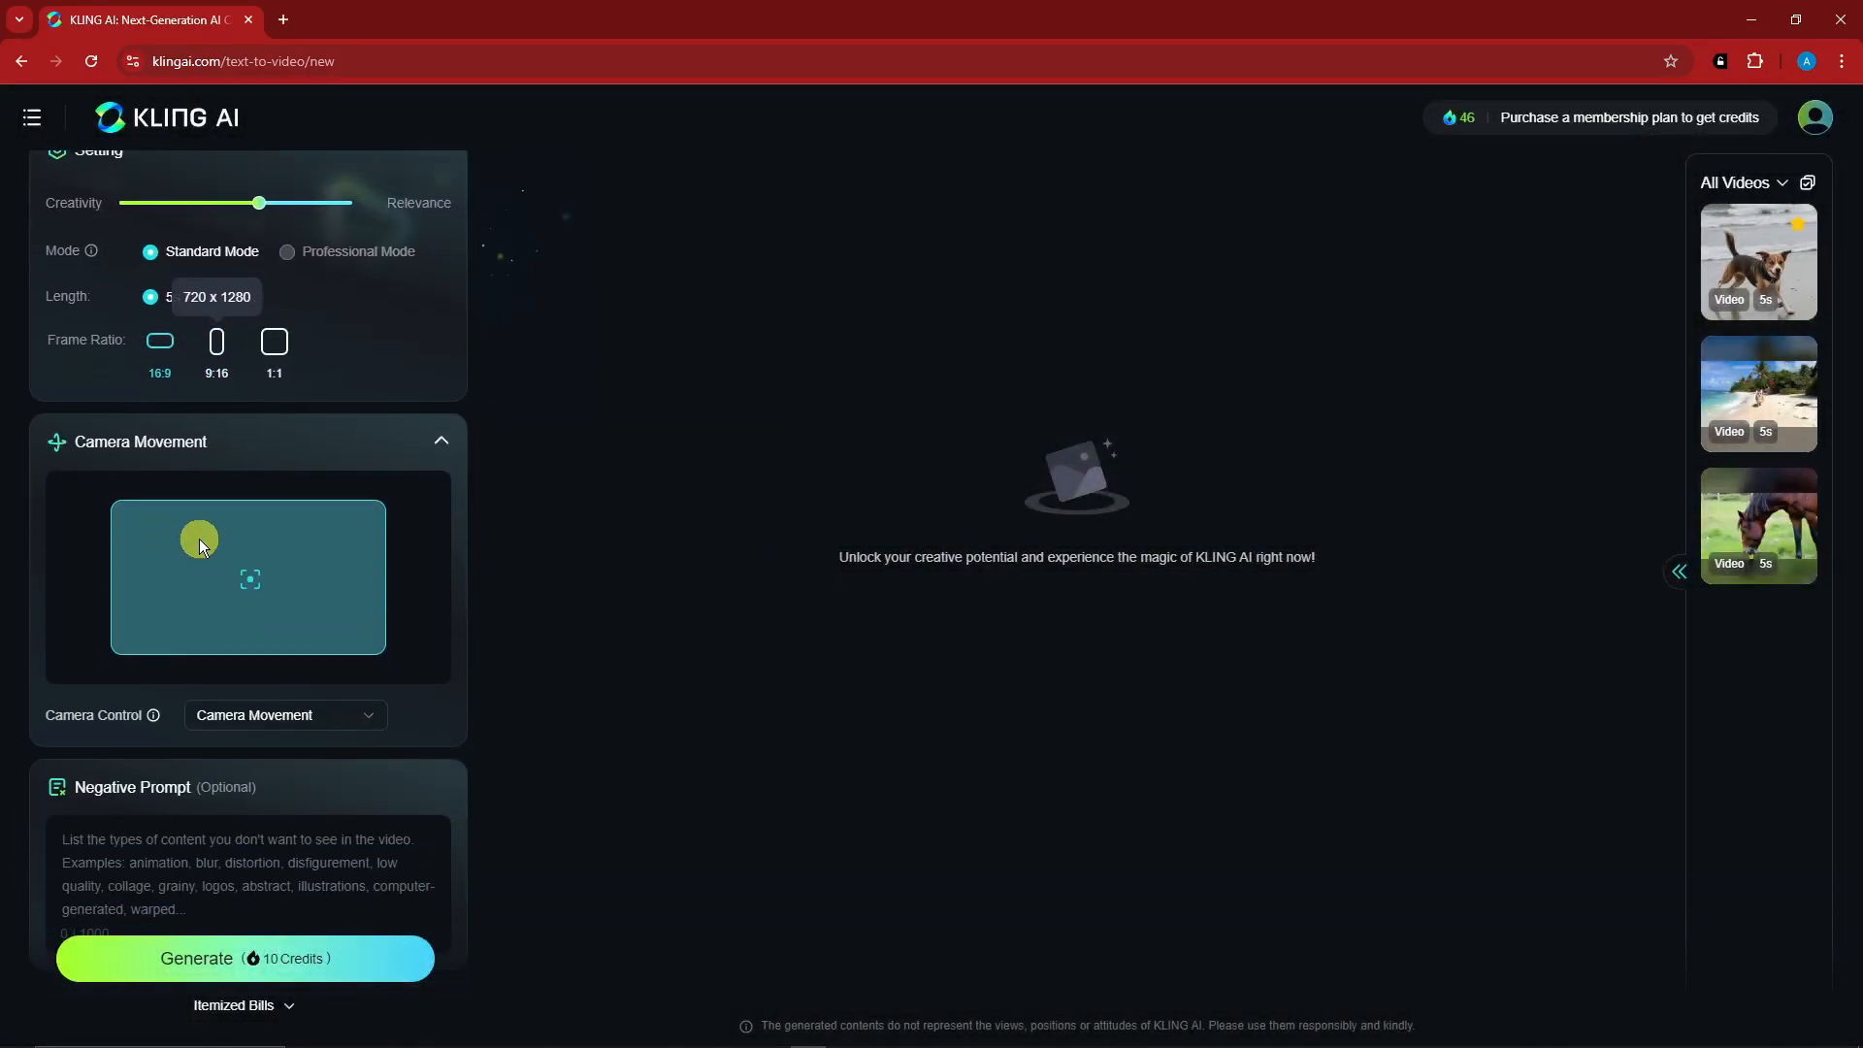
click(217, 341)
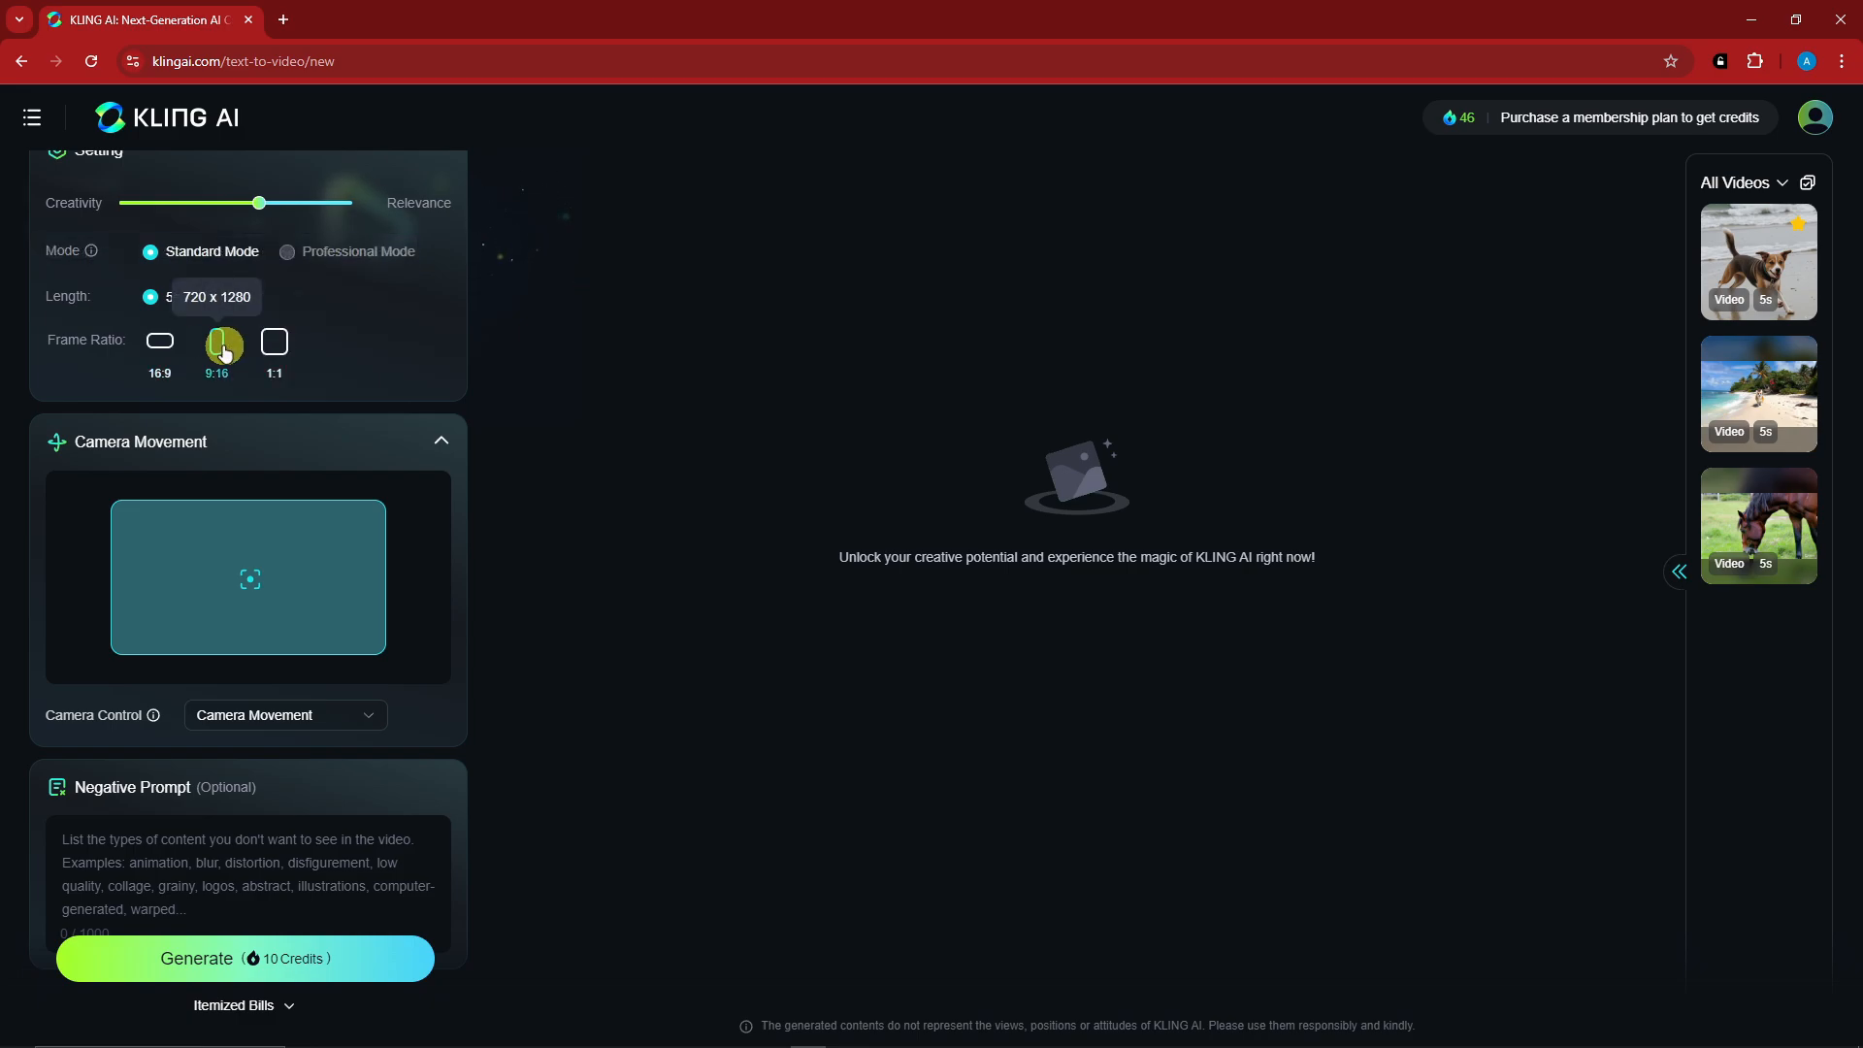
click(160, 346)
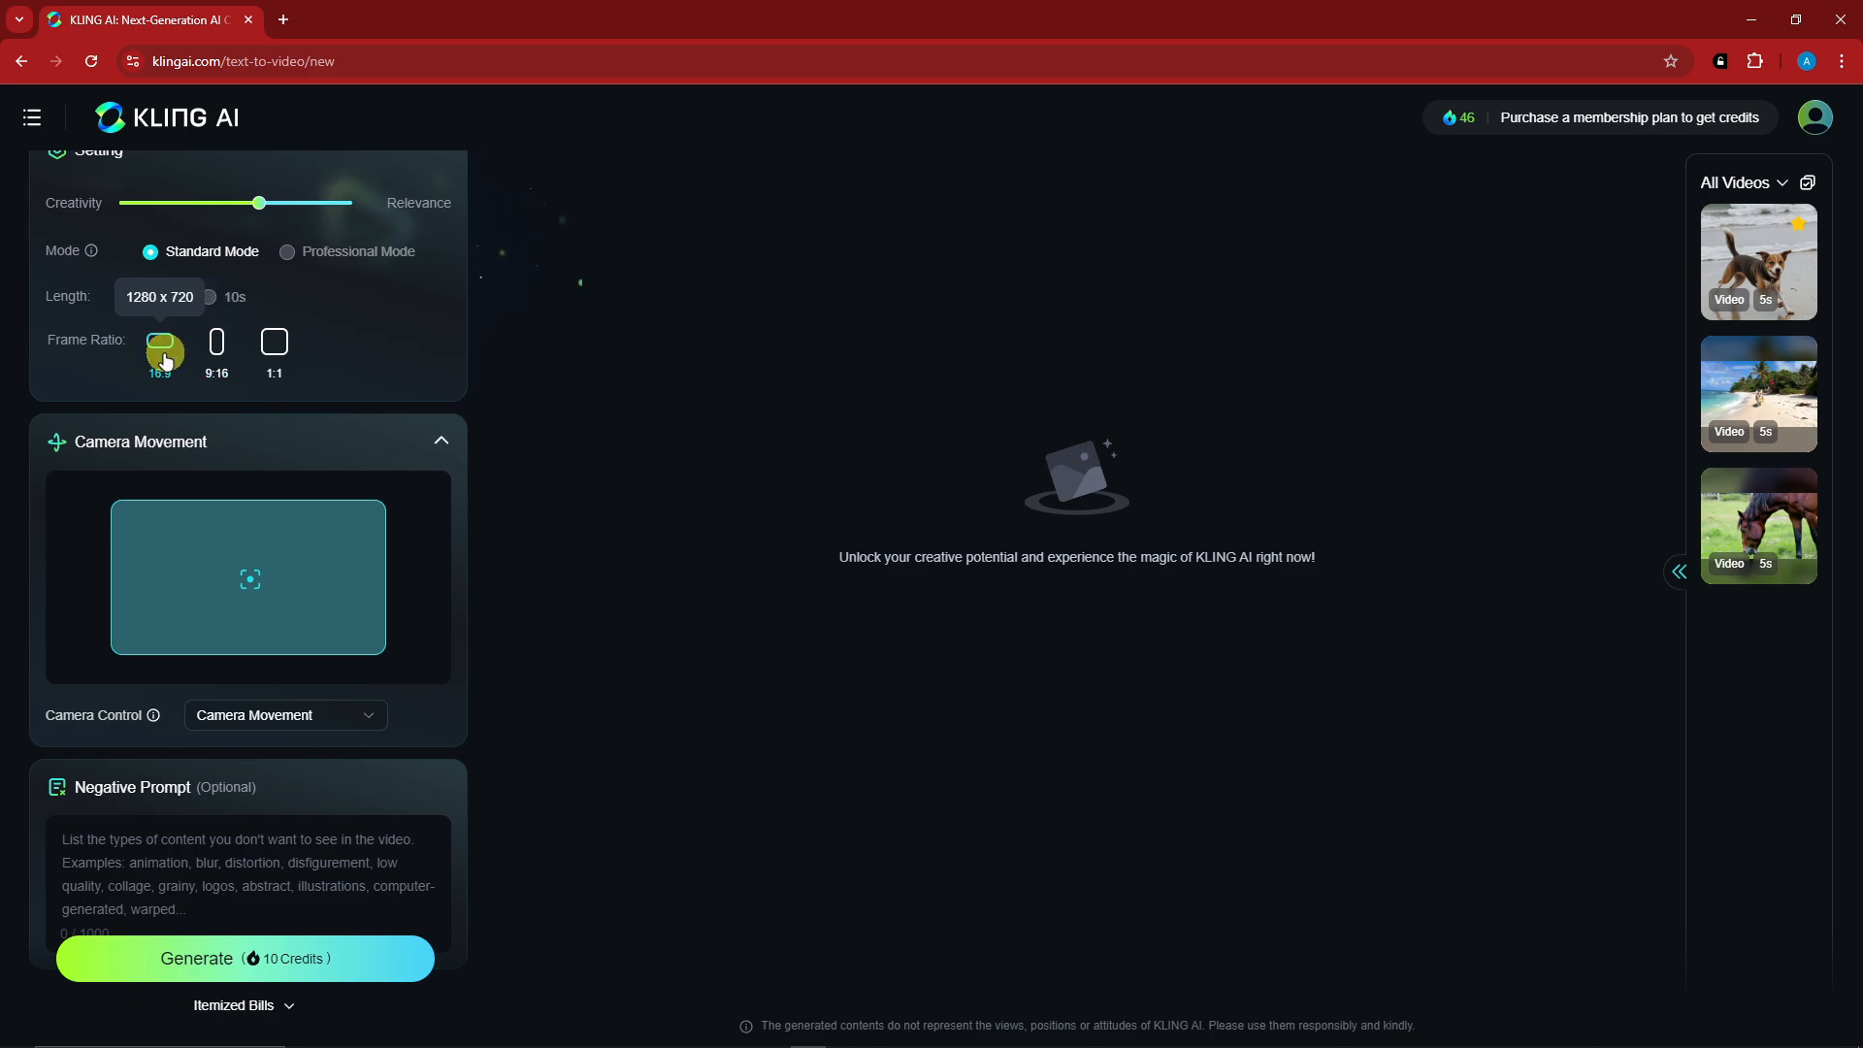
scroll(165, 361, up, 2)
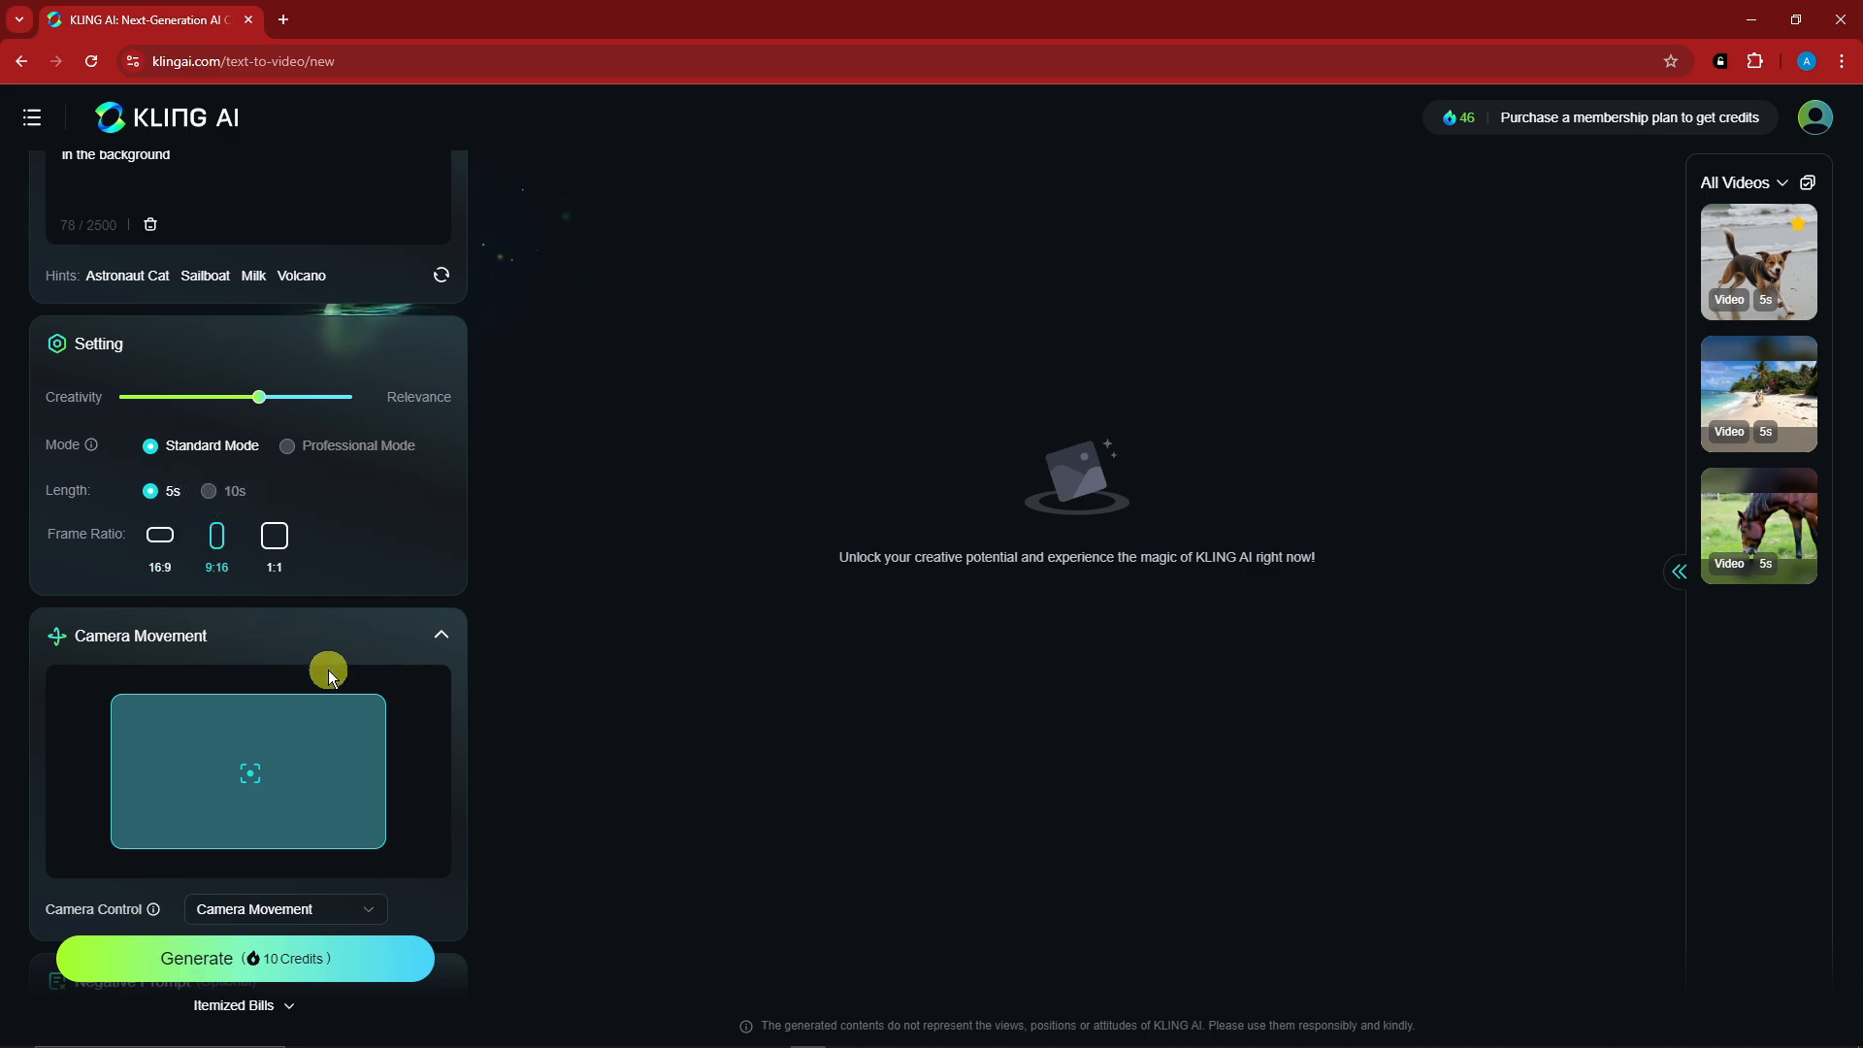
scroll(335, 660, down, 2)
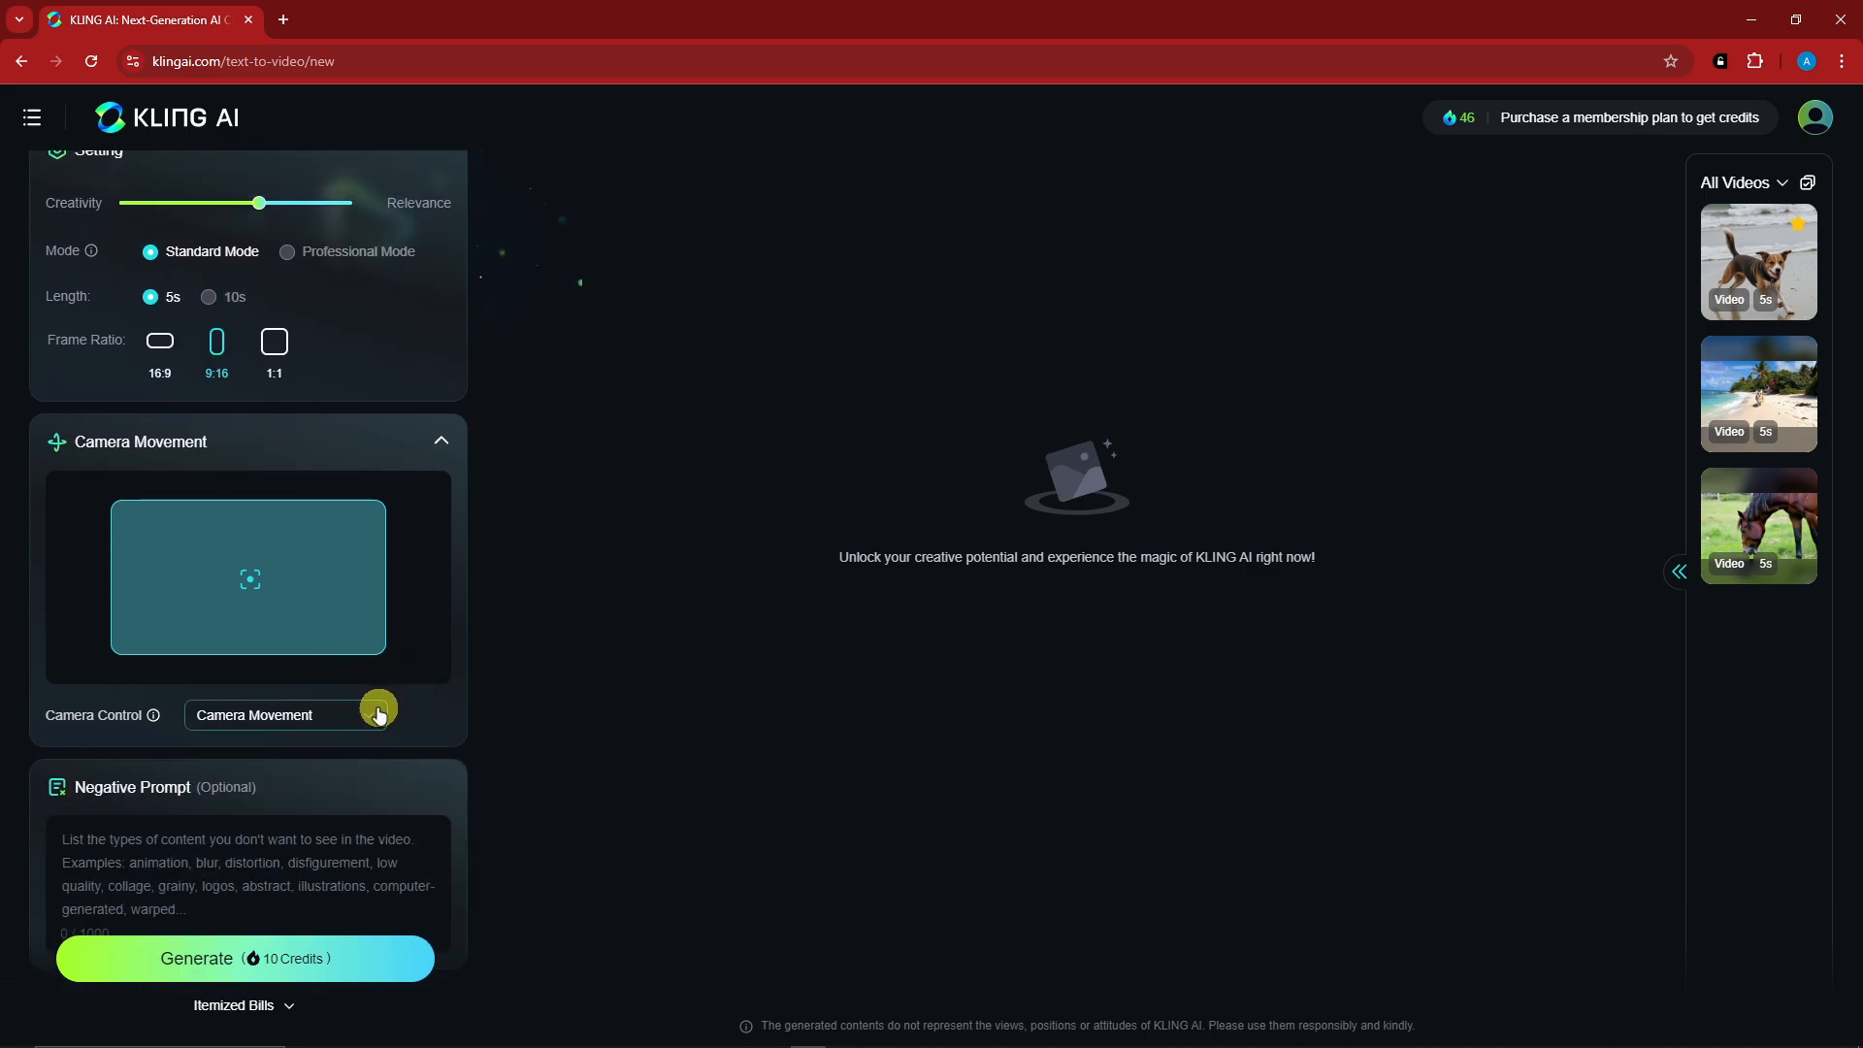
- Set the camera movement to Zoom with a value of 7.3
click(378, 713)
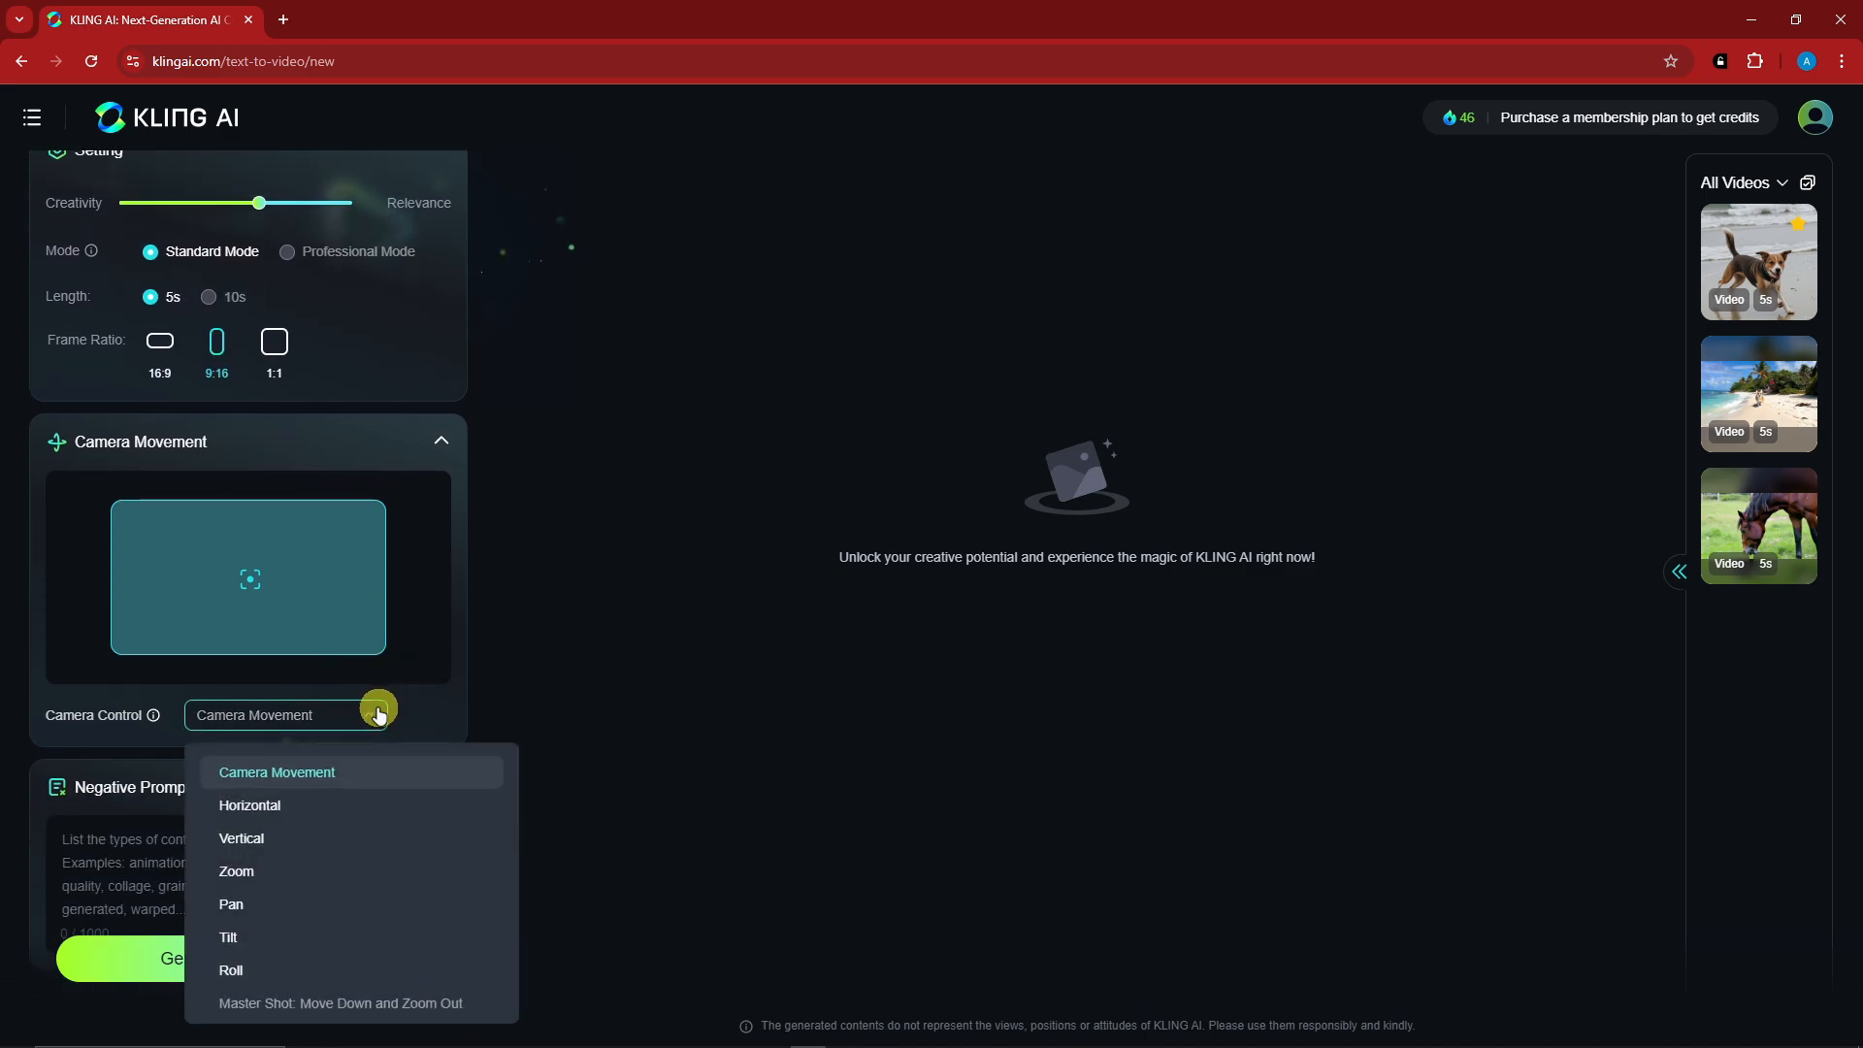
click(307, 876)
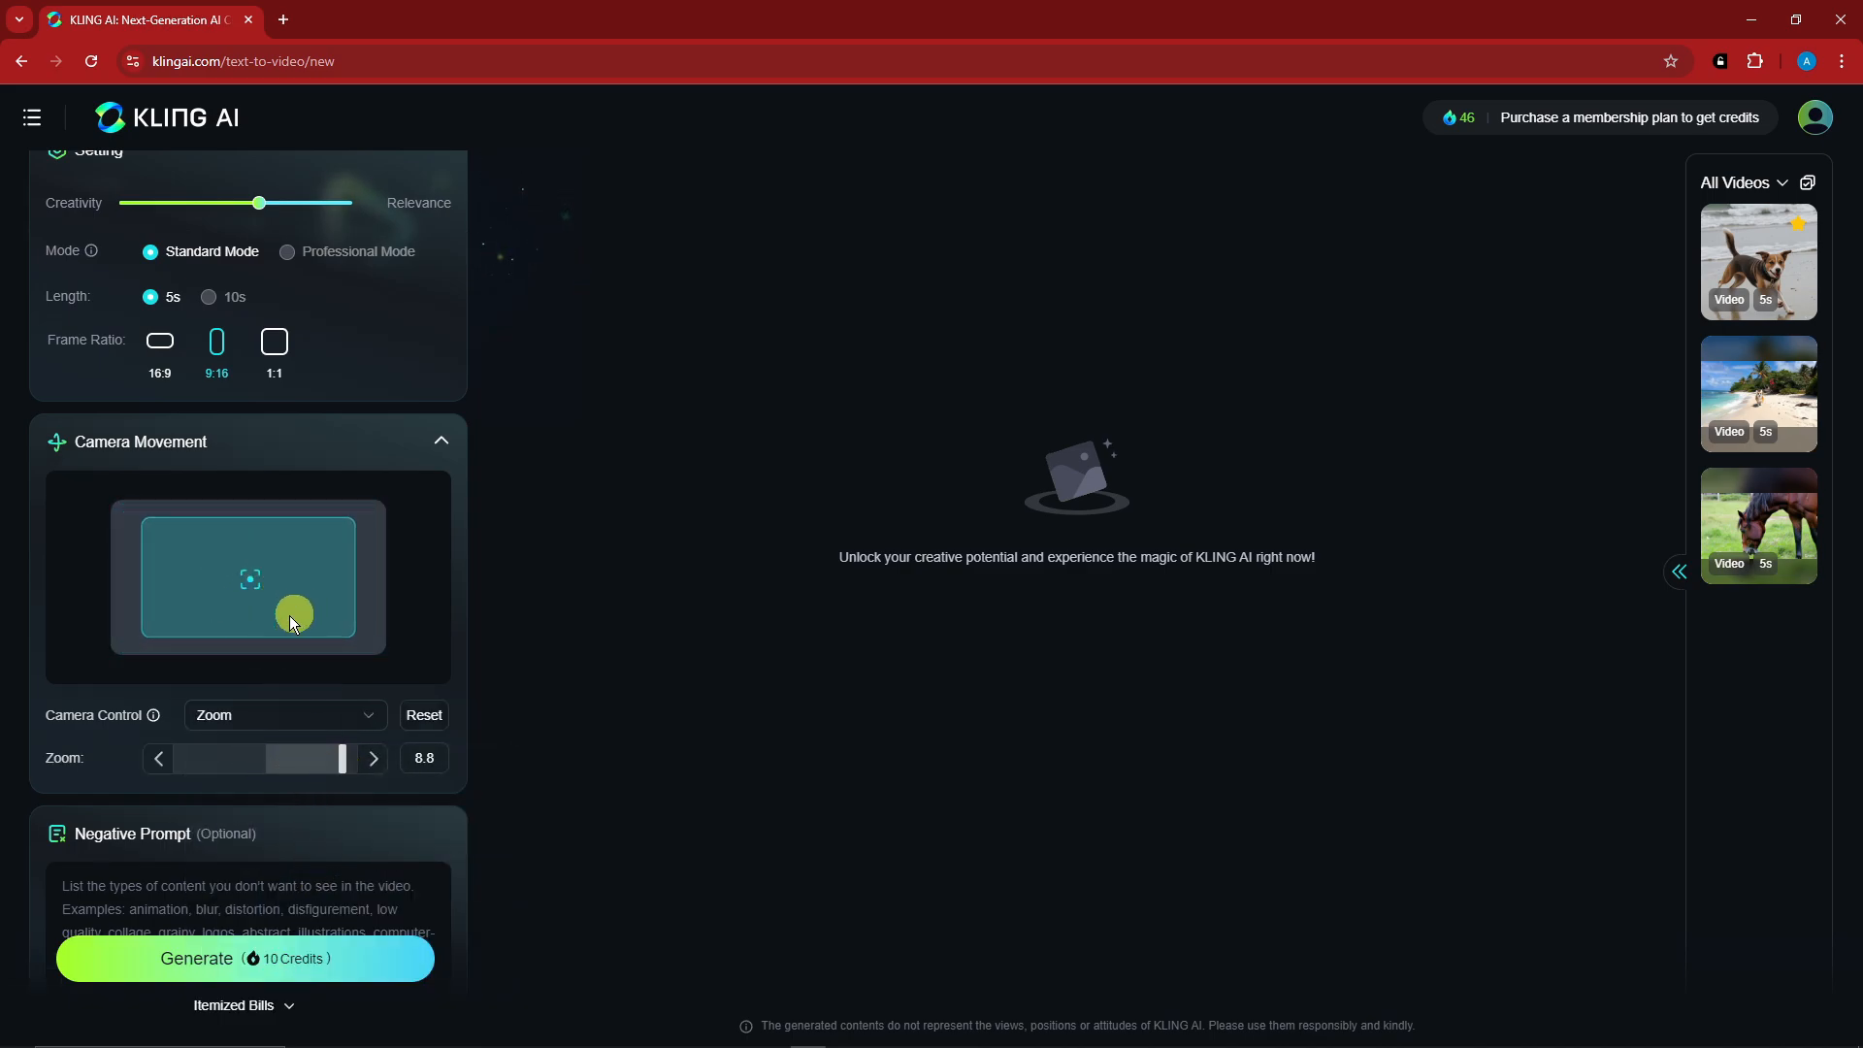
- Enter "Warped, pixelated, noisy" as the negative prompt and generate the video
scroll(297, 735, down, 1)
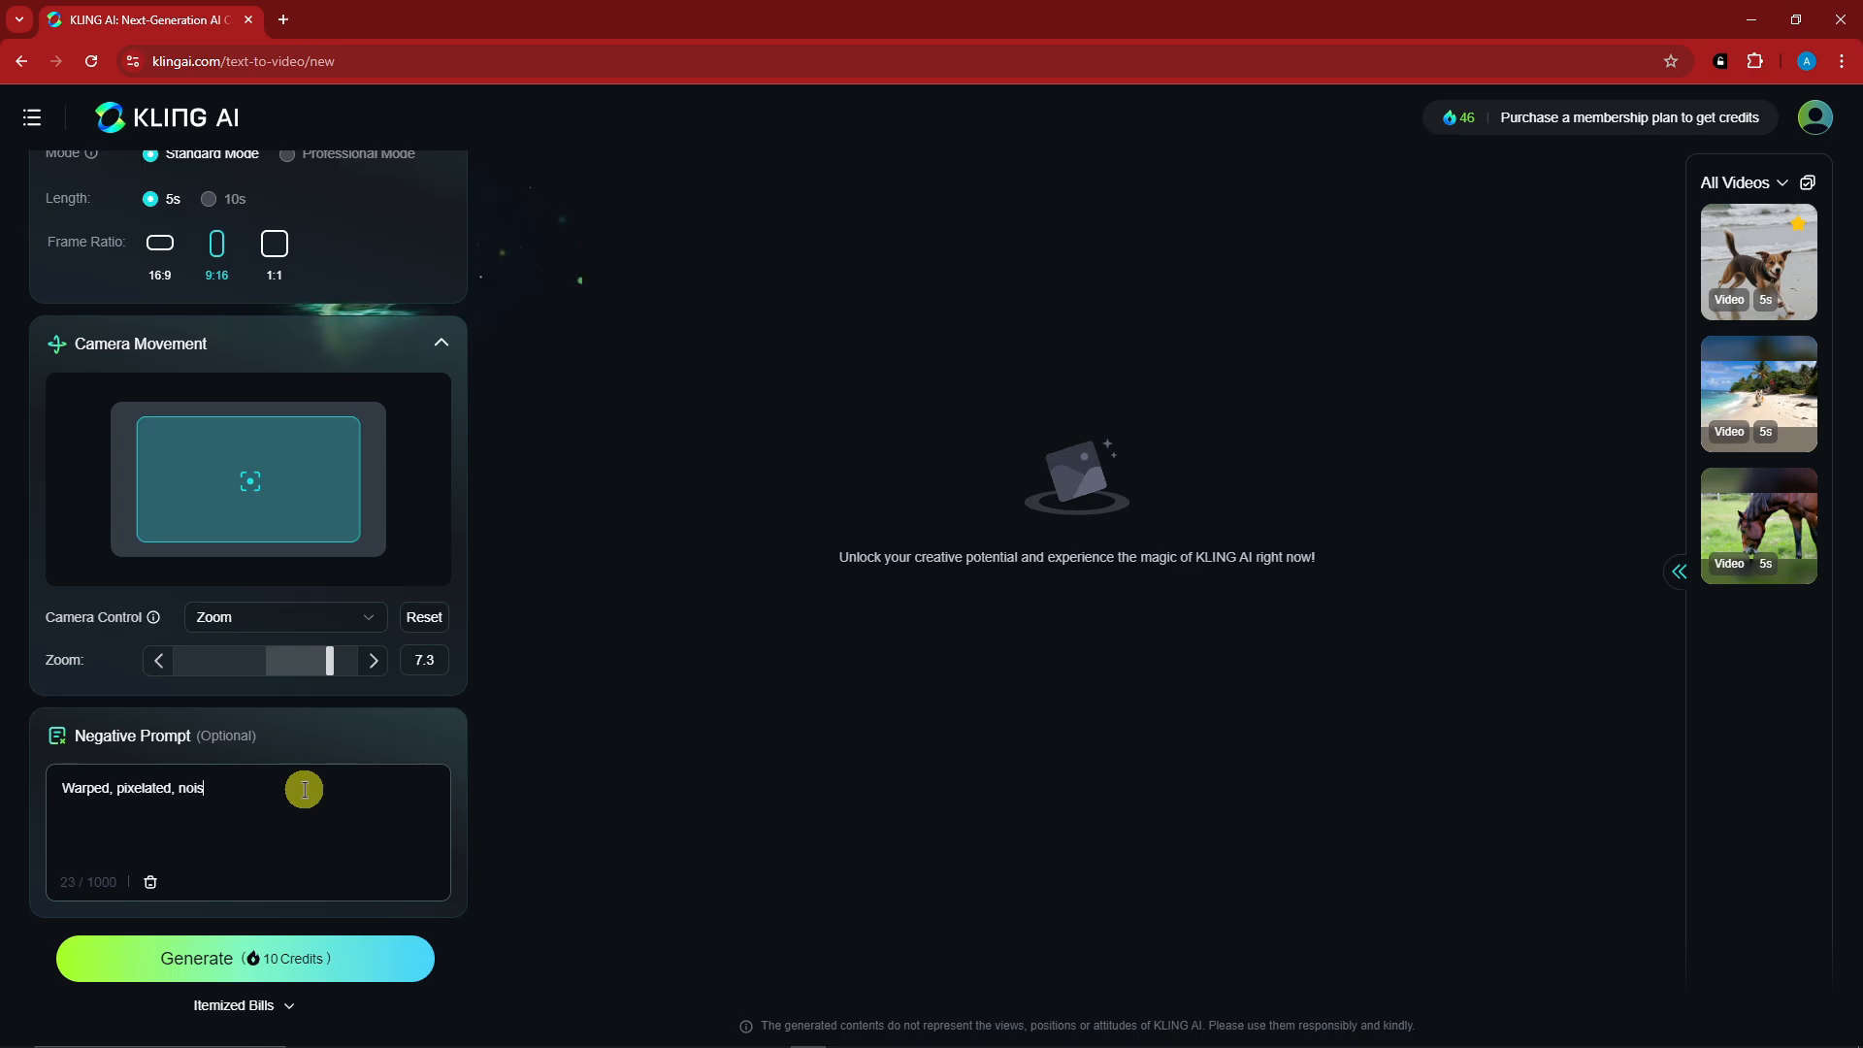
scroll(303, 789, up, 3)
scroll(300, 784, down, 2)
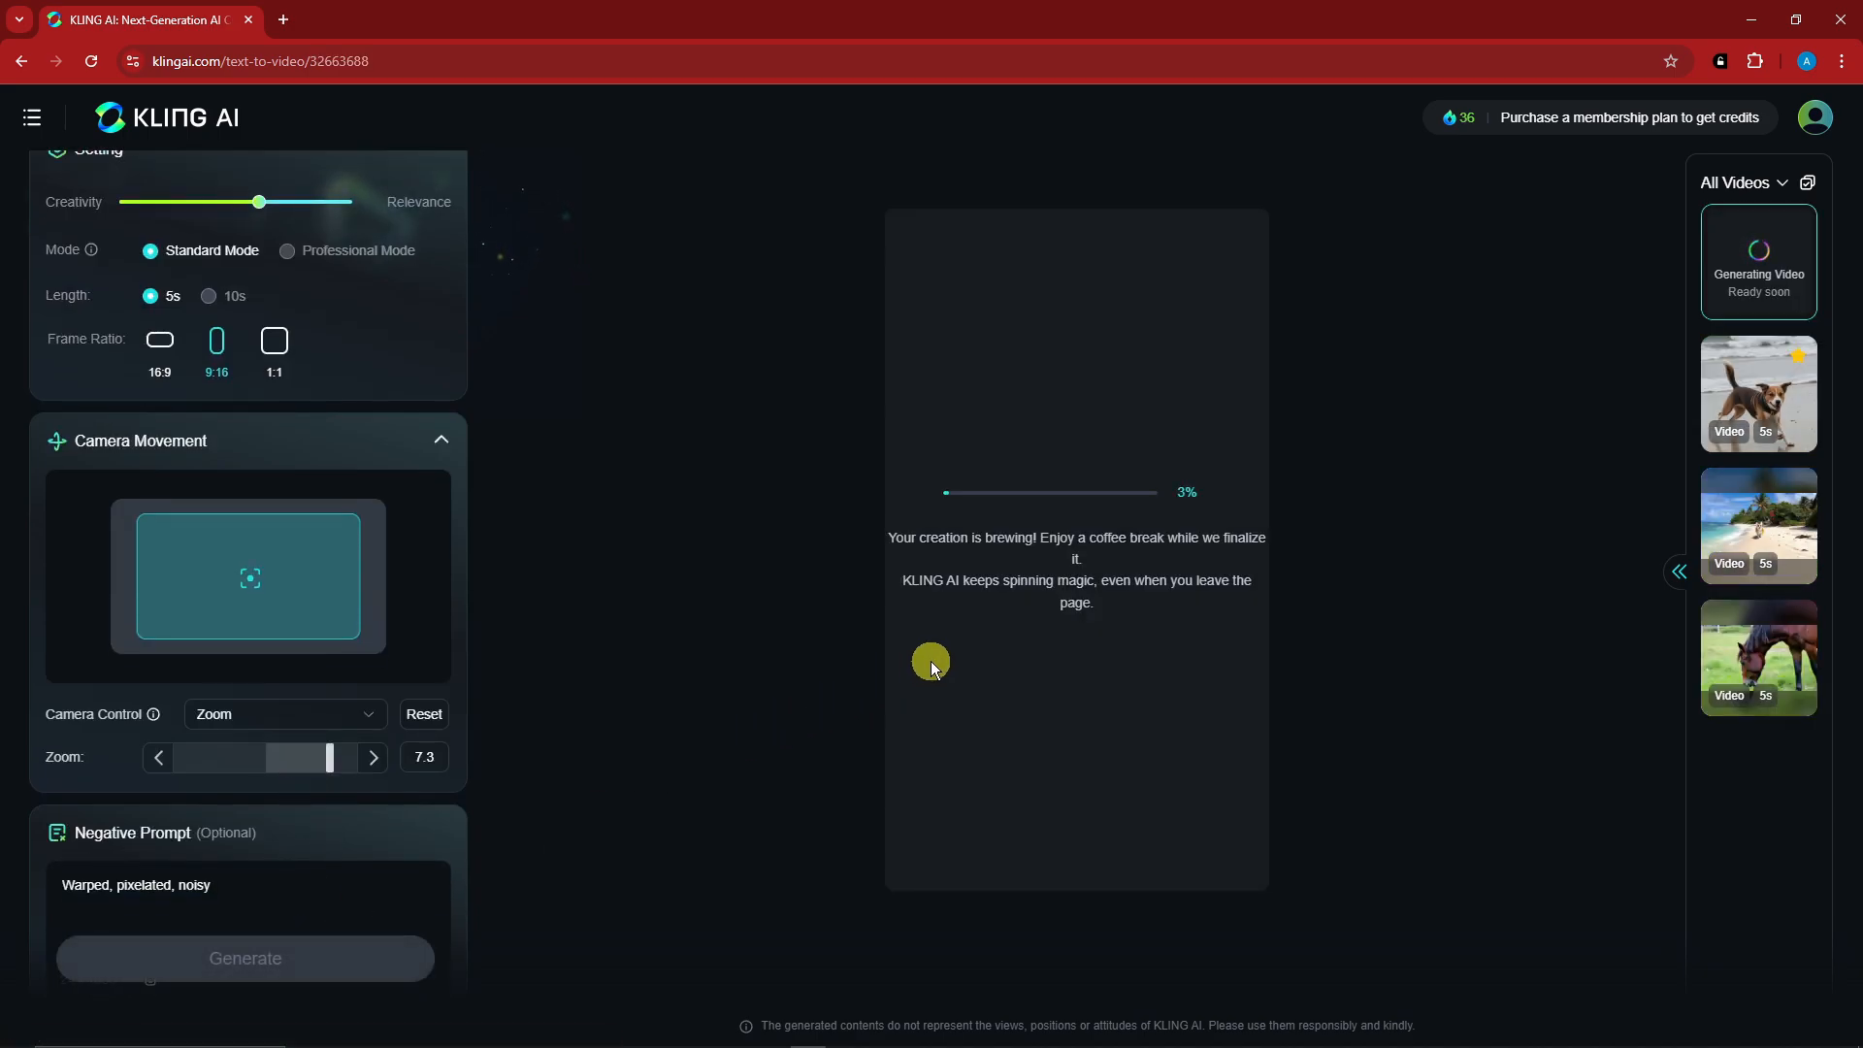
- Play the earlier generated videos of the corgi on the beach, the grazing horse and the running dog
click(1760, 528)
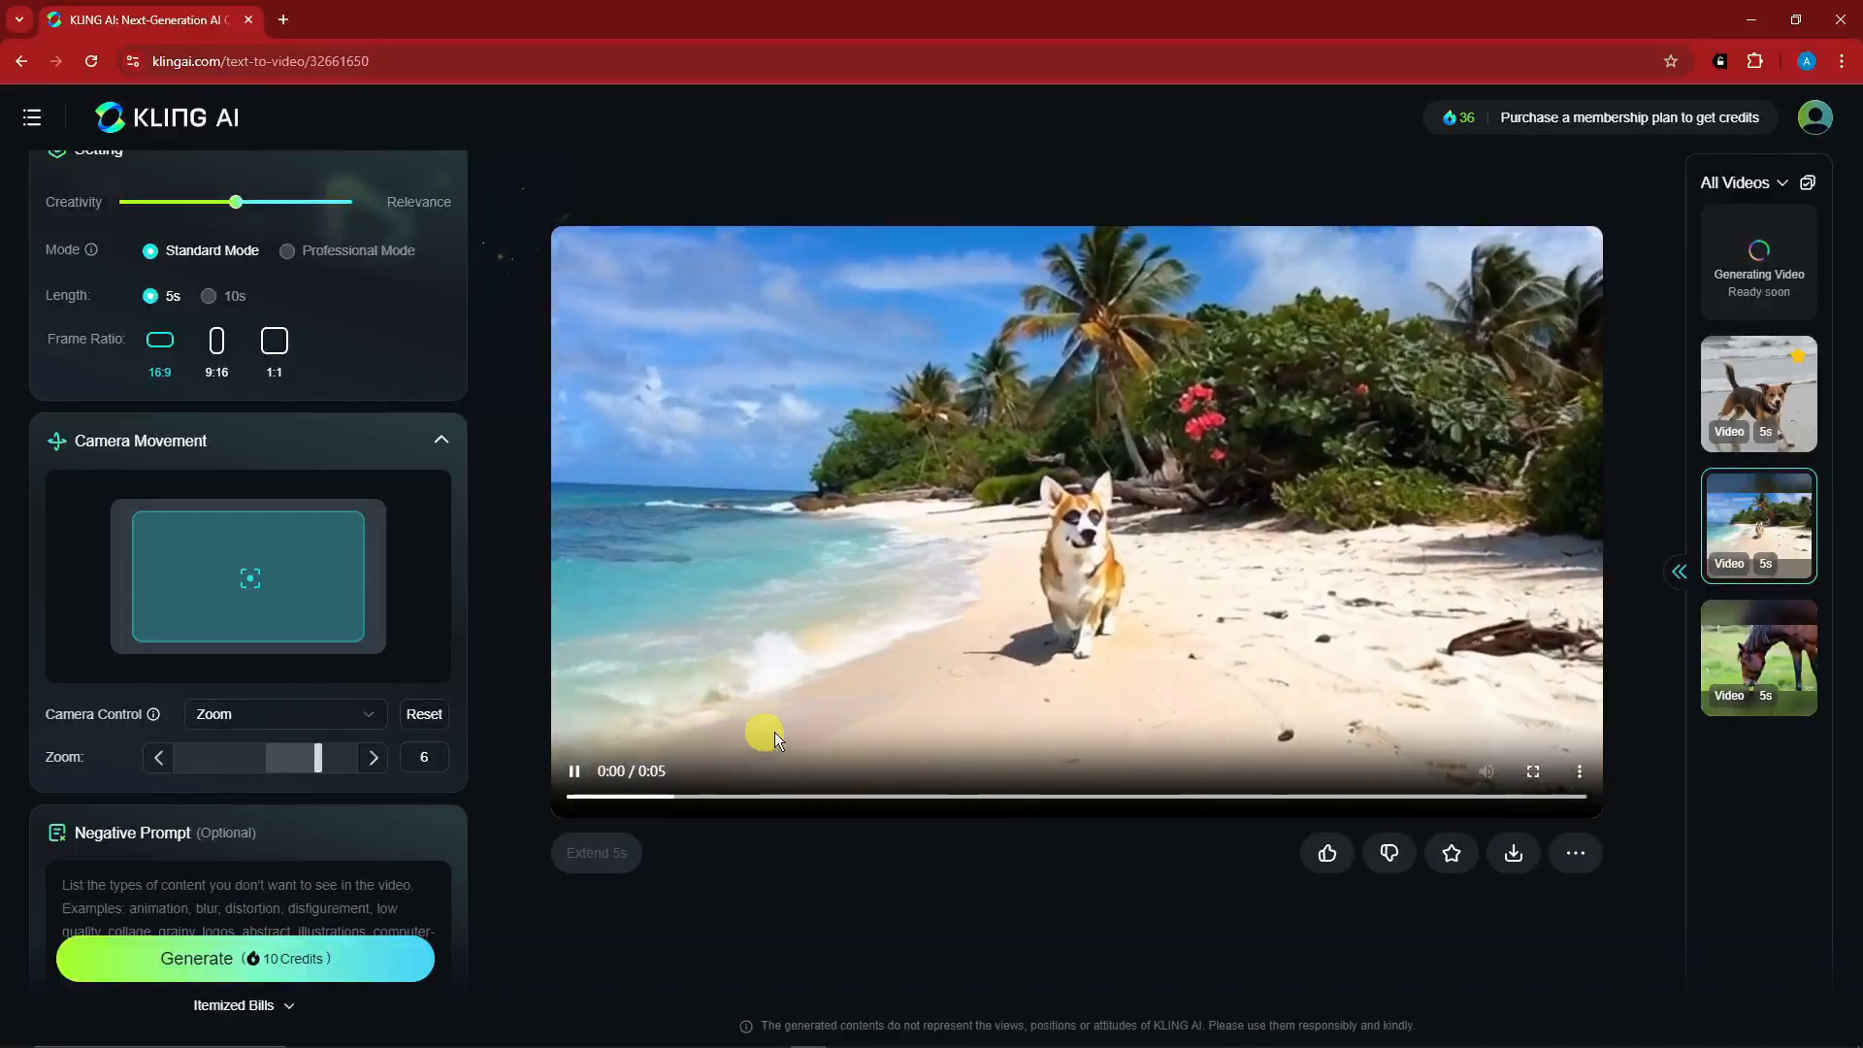
click(1413, 793)
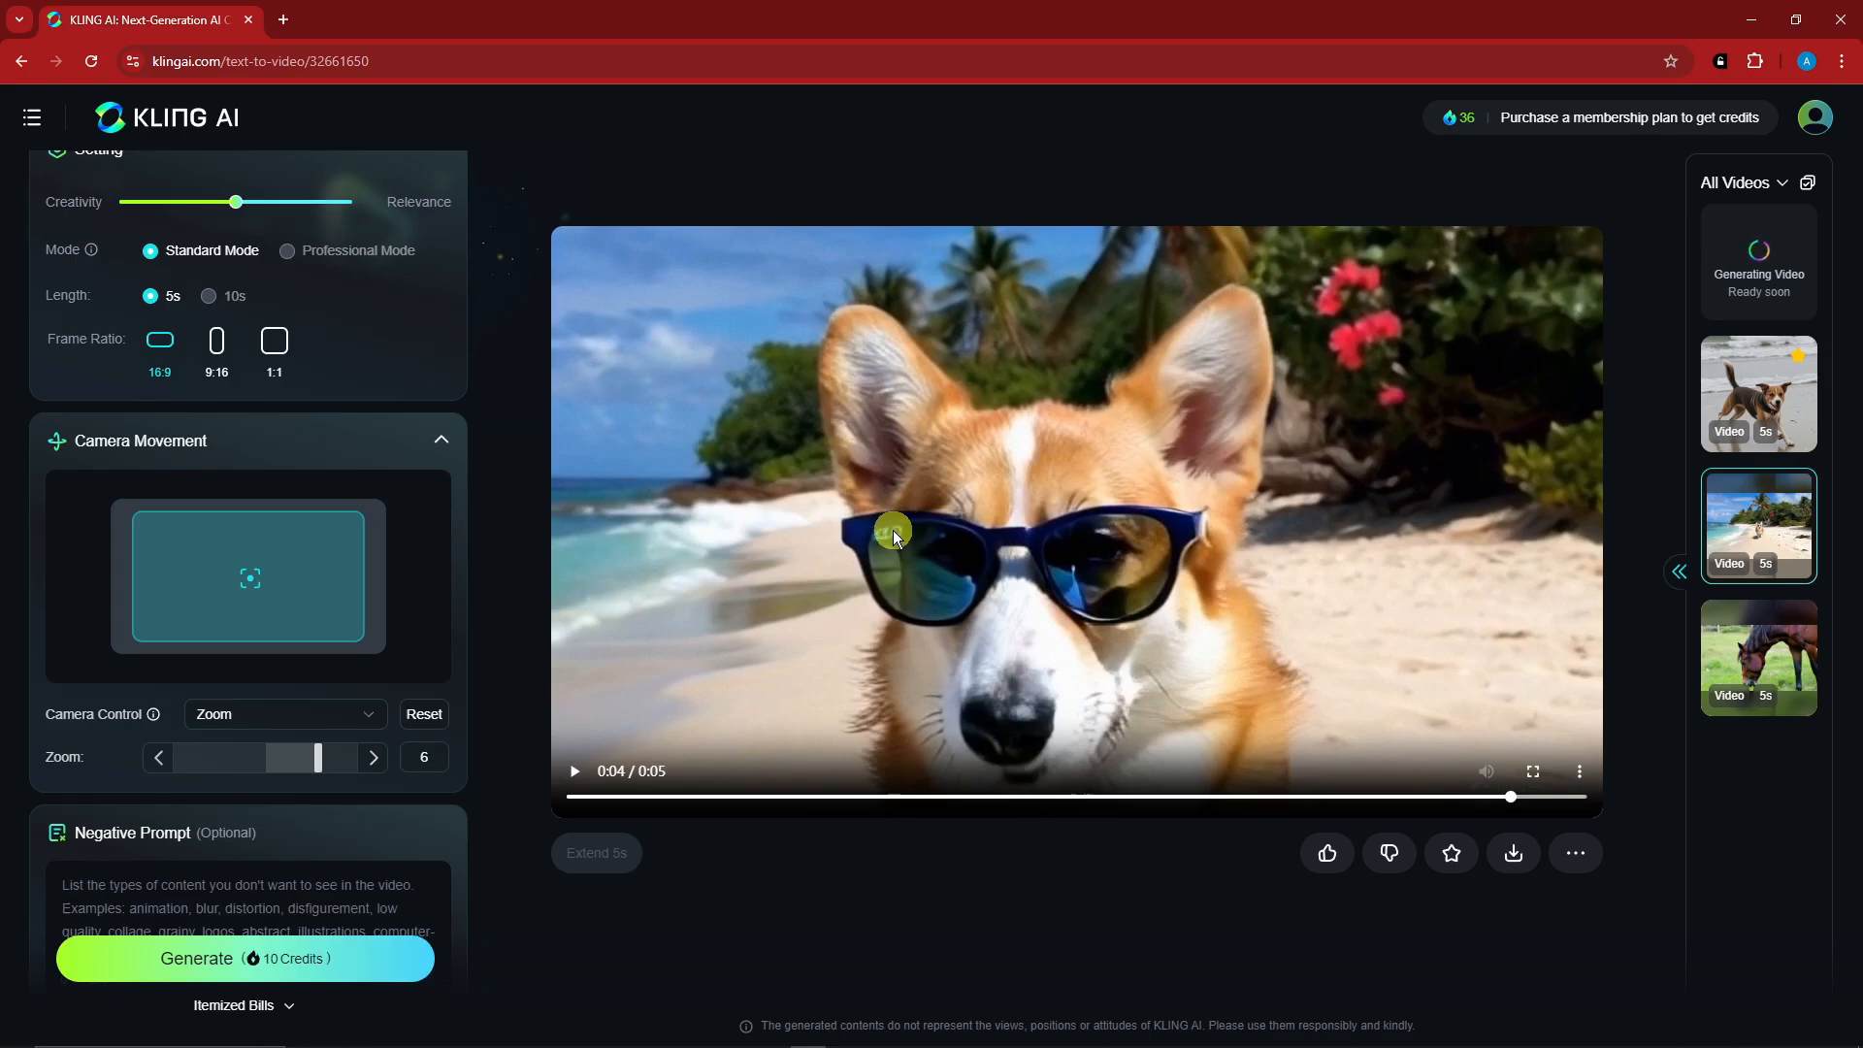
click(1769, 656)
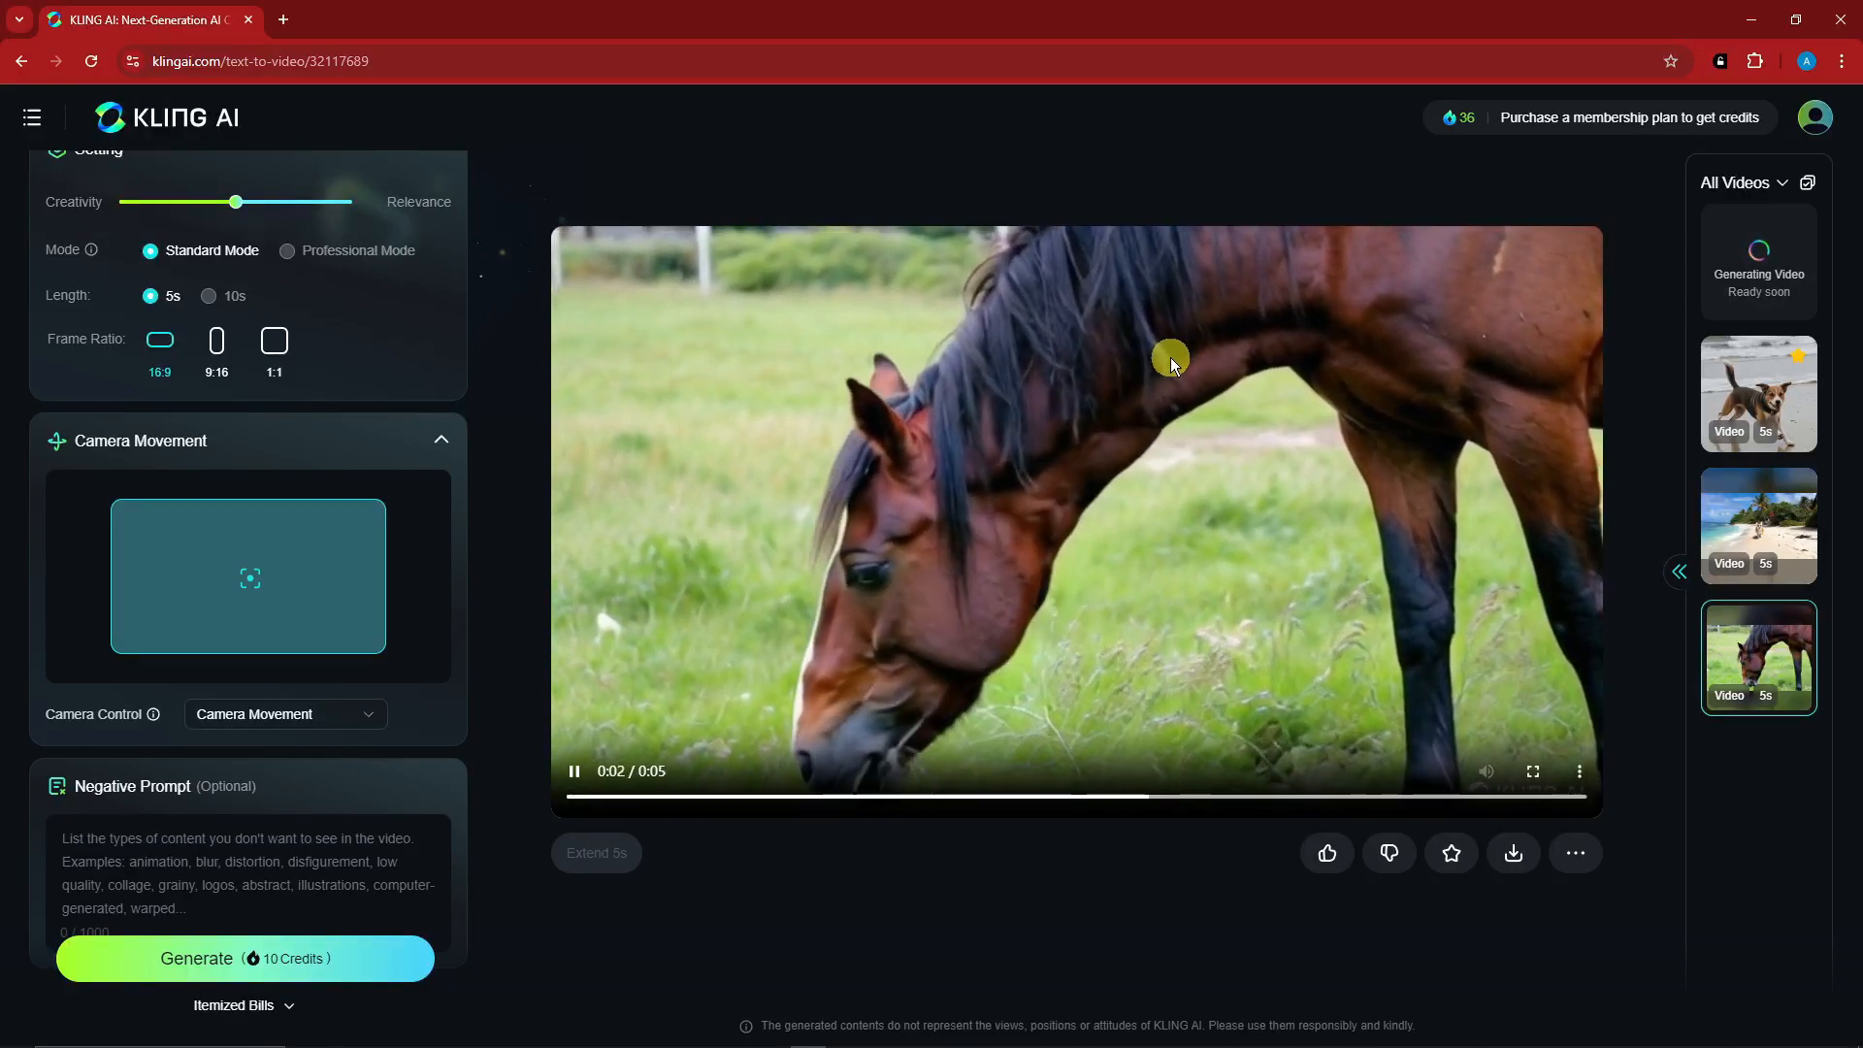
click(1756, 400)
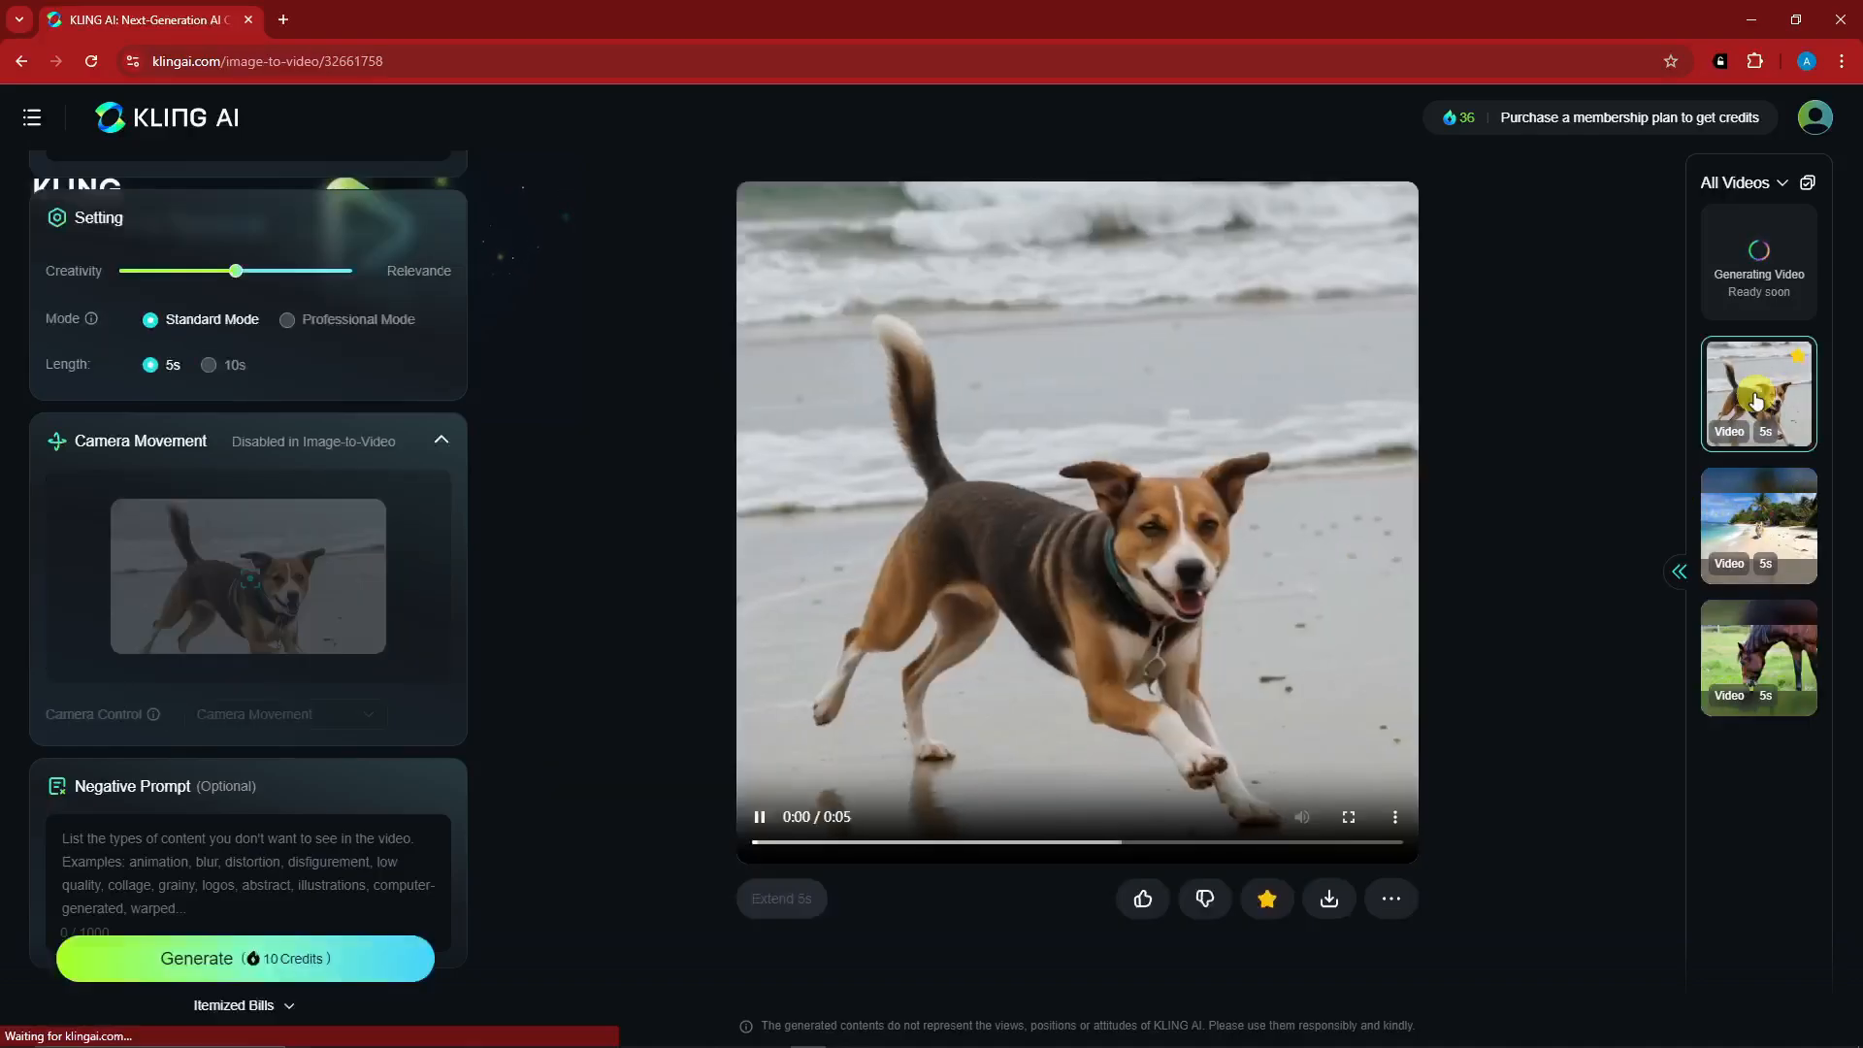
click(783, 843)
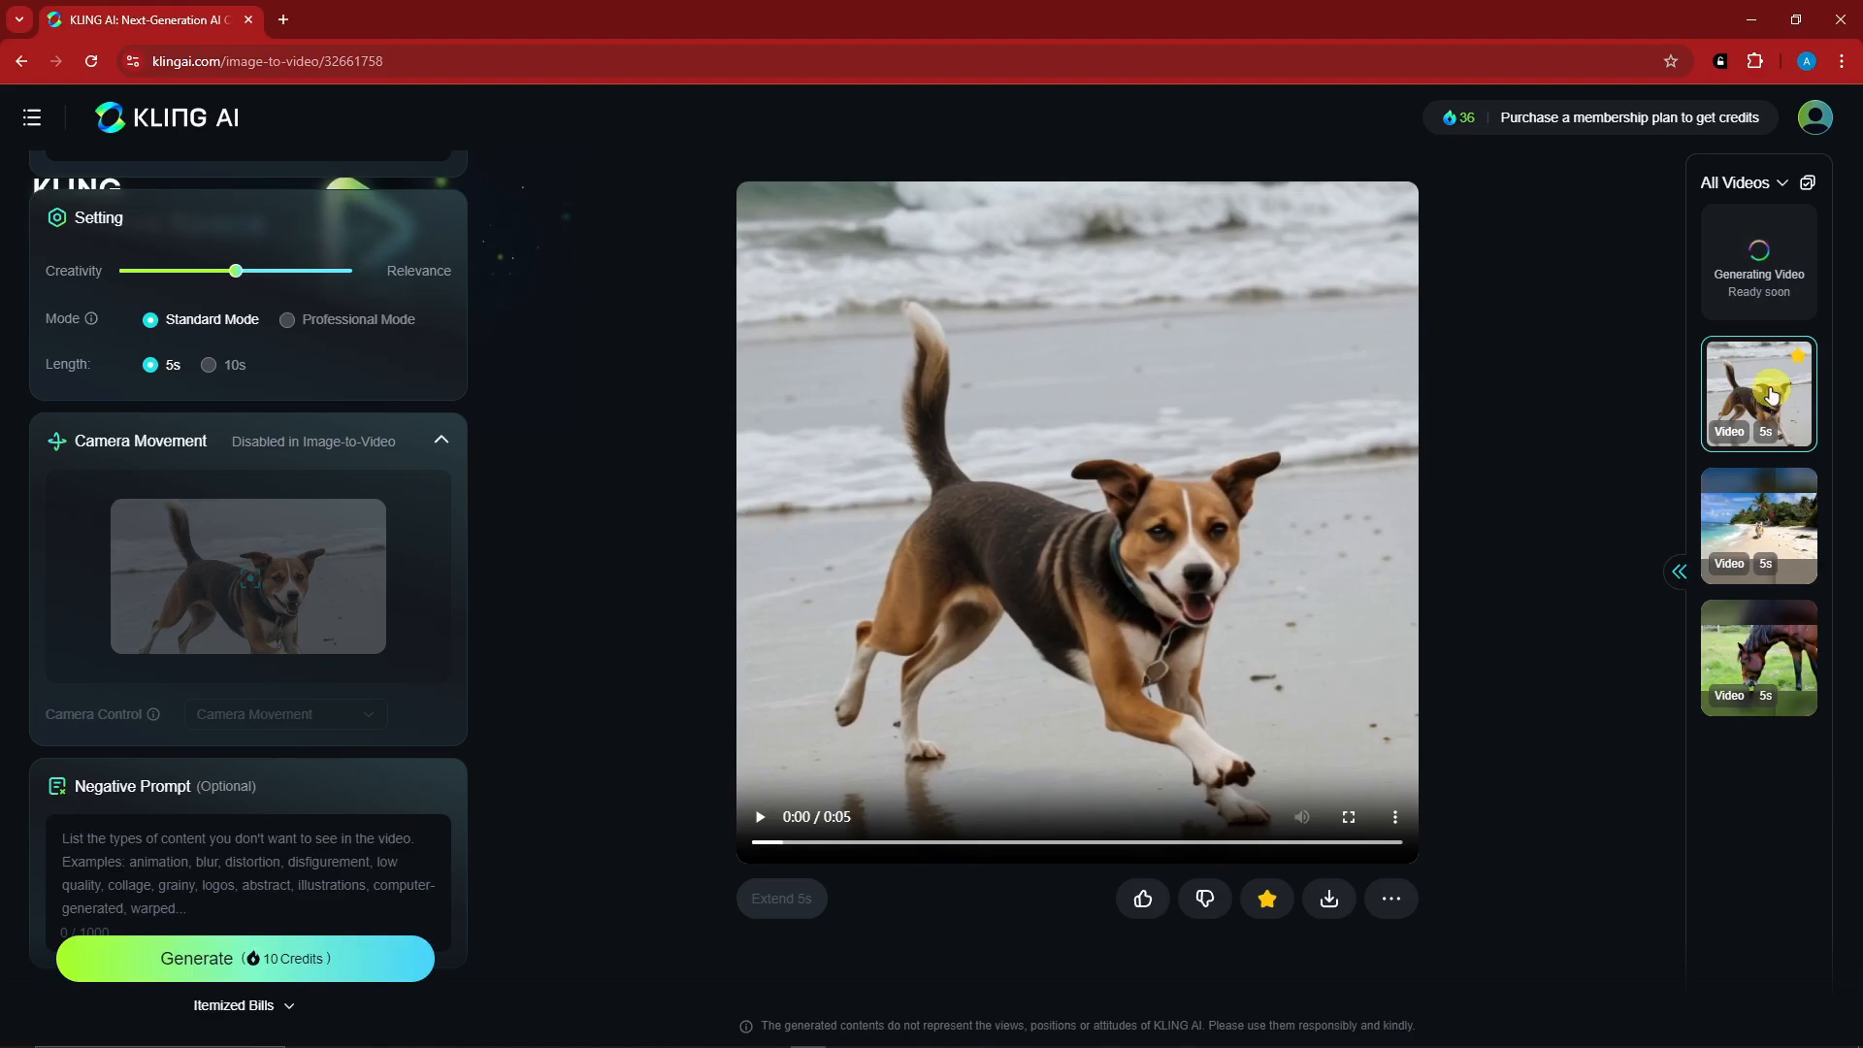
- Watch the generated astronaut cat video, compare it with its prompt and settings, and view its download options
click(1763, 244)
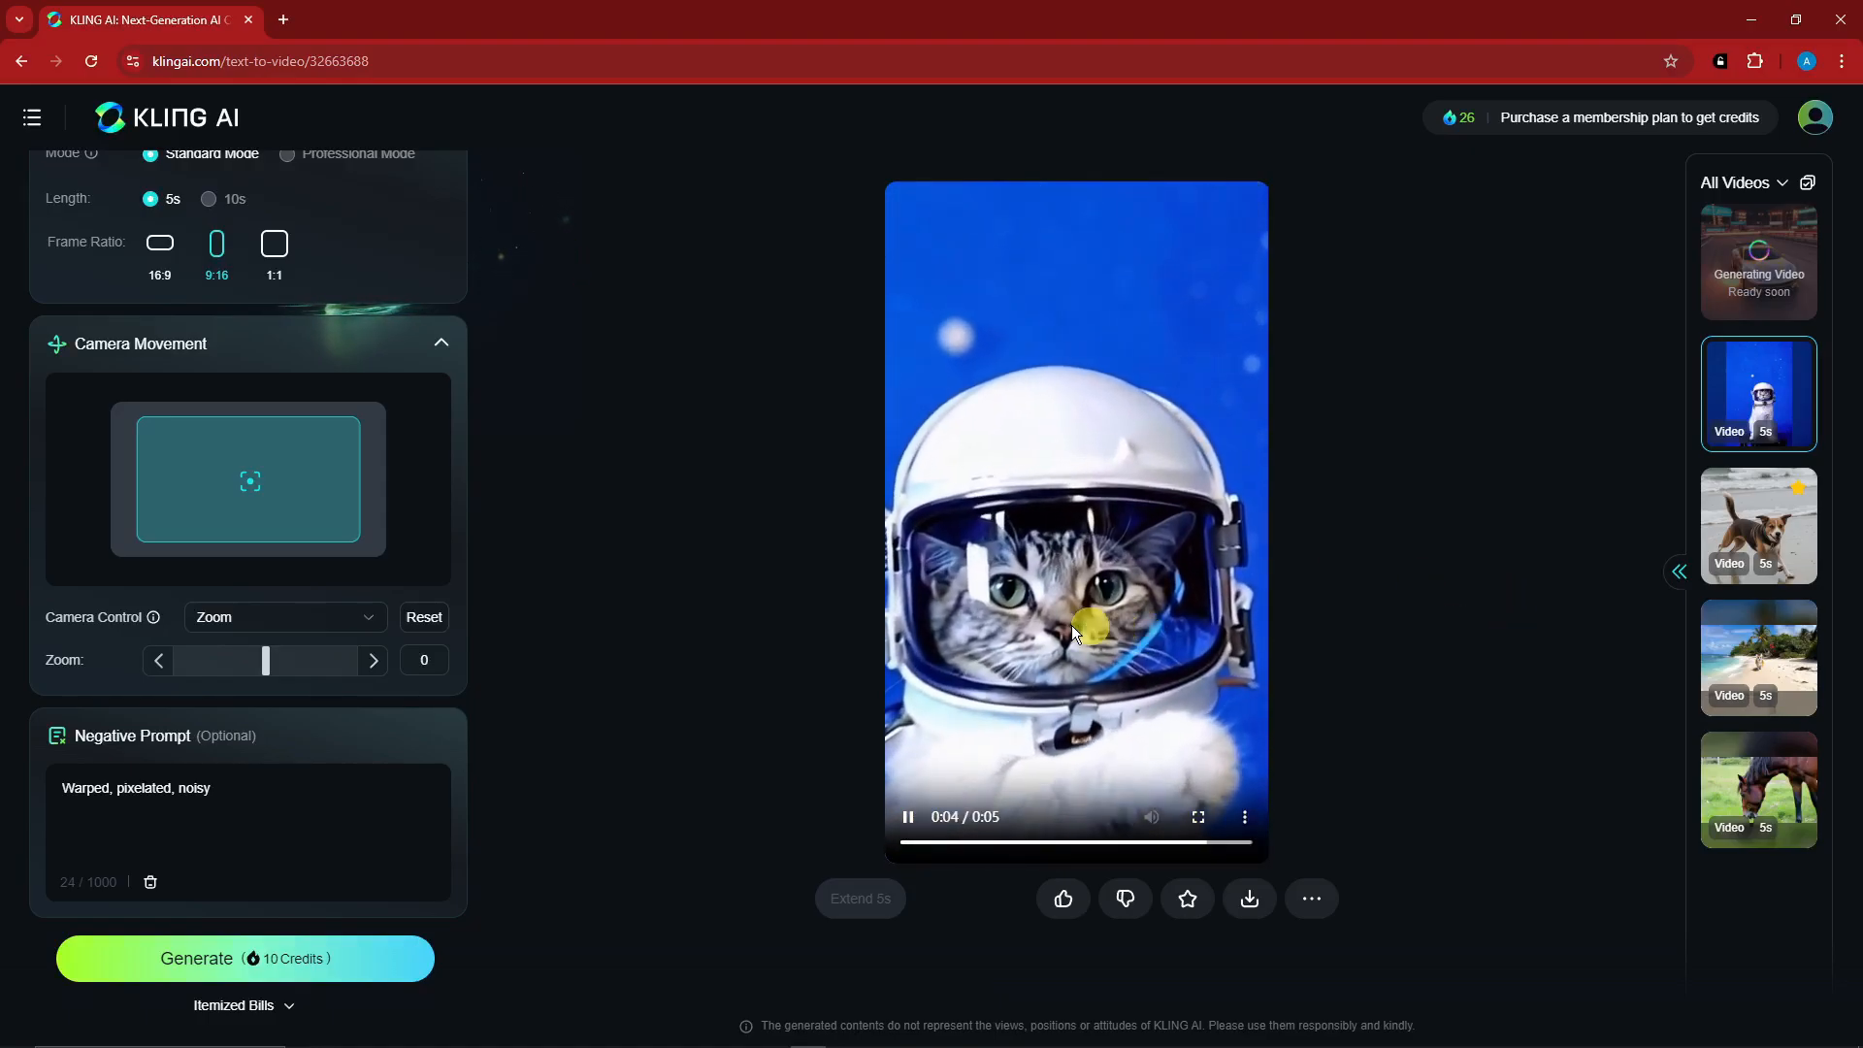
scroll(330, 562, up, 5)
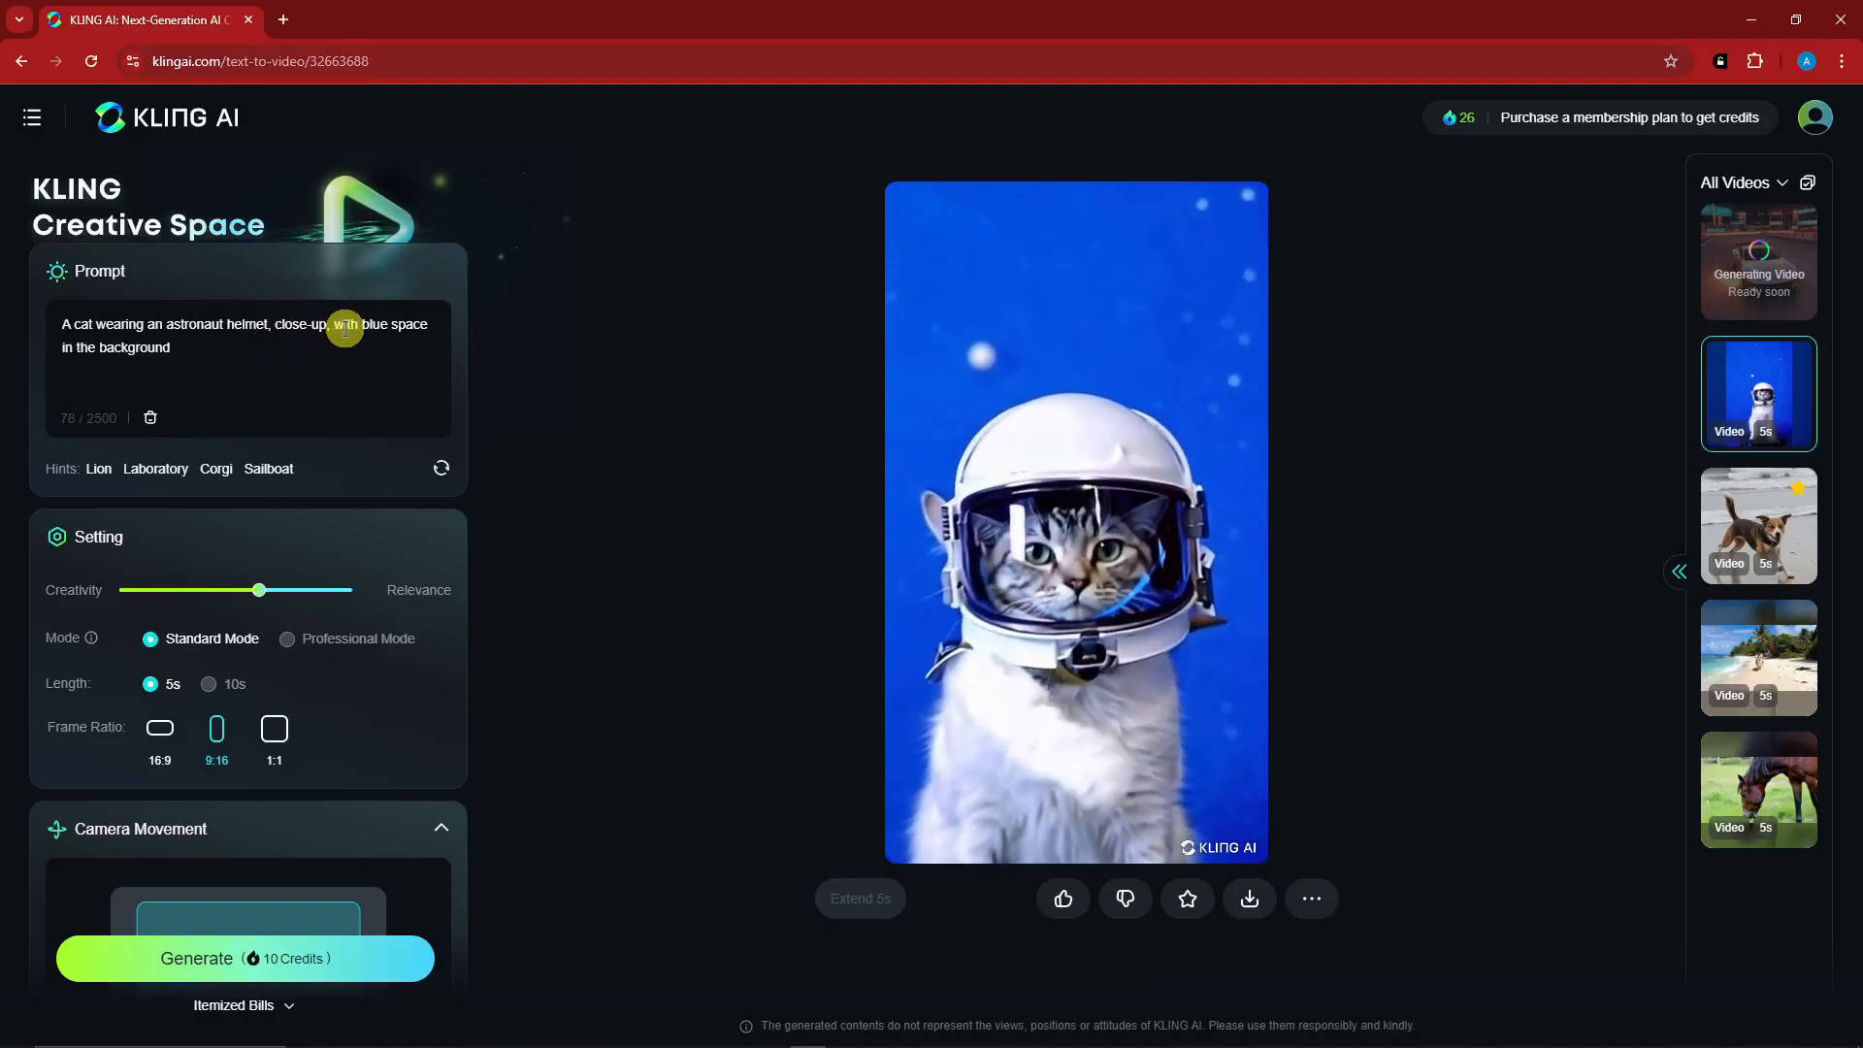
scroll(416, 549, down, 3)
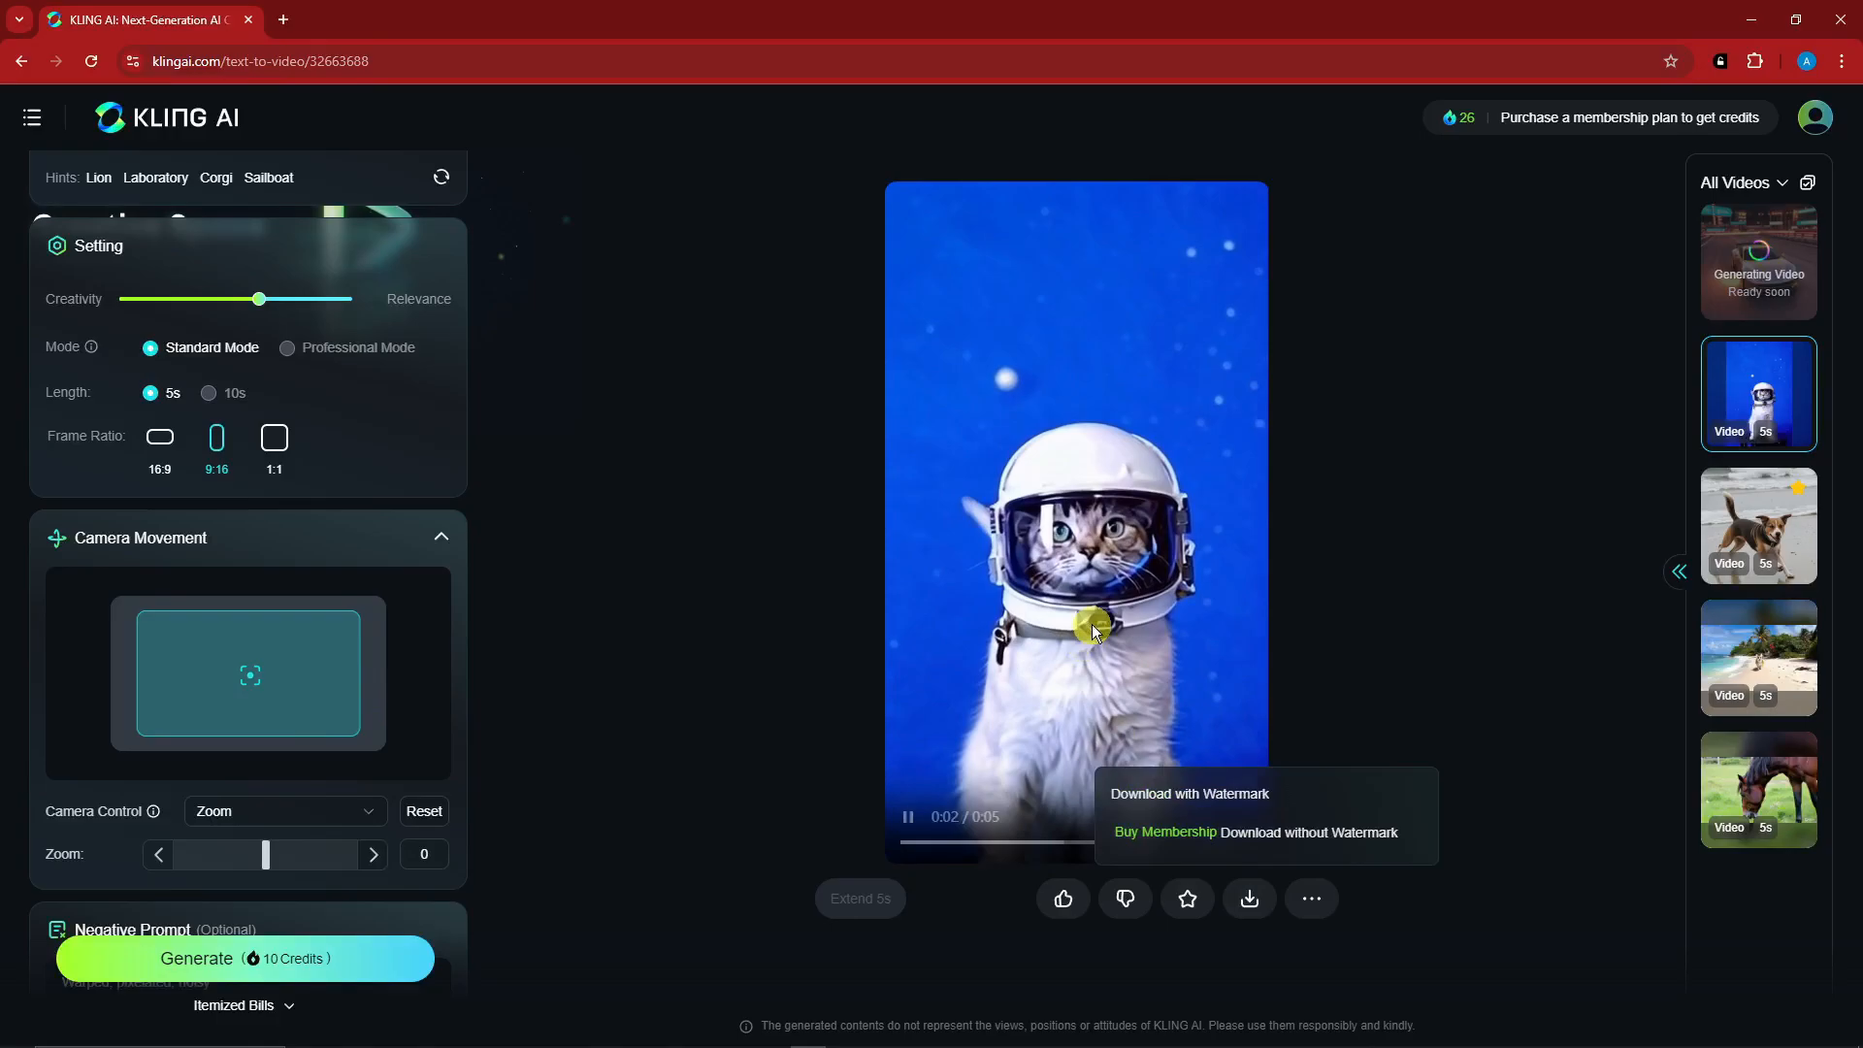
mouse_move(1255, 901)
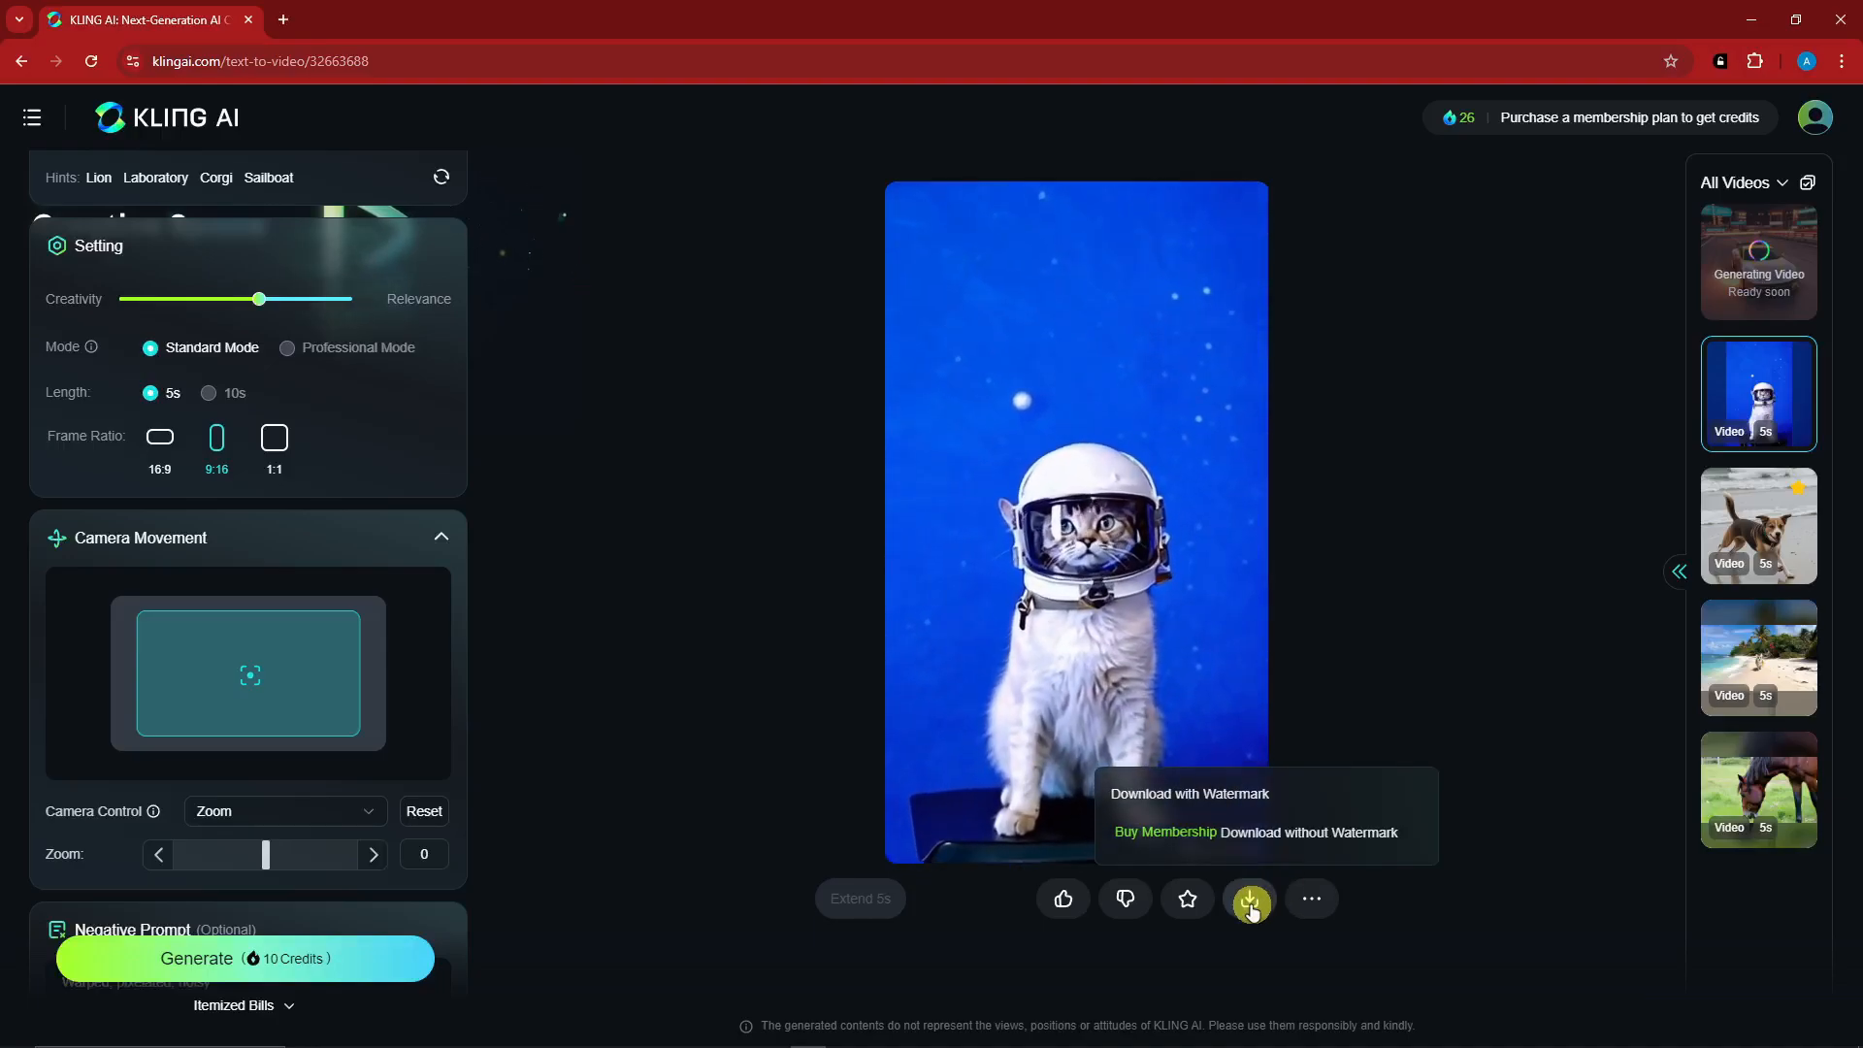
scroll(293, 664, up, 4)
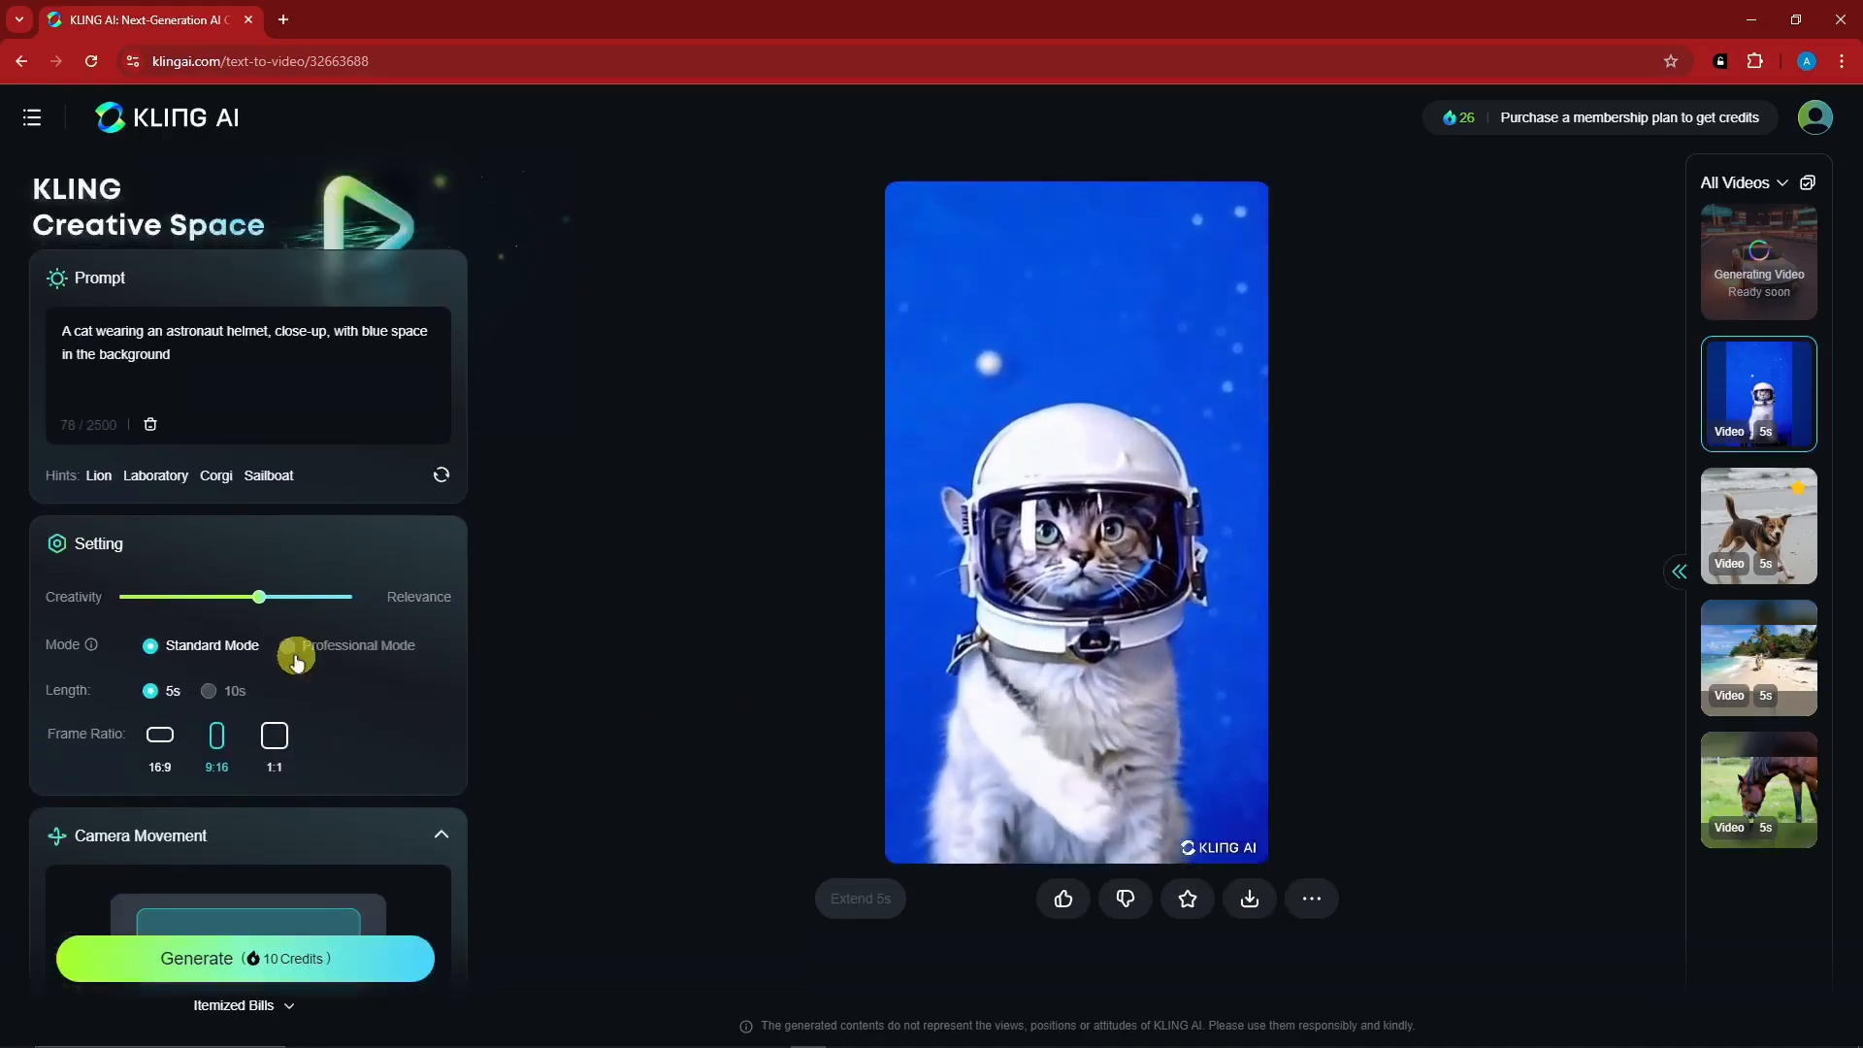
click(236, 294)
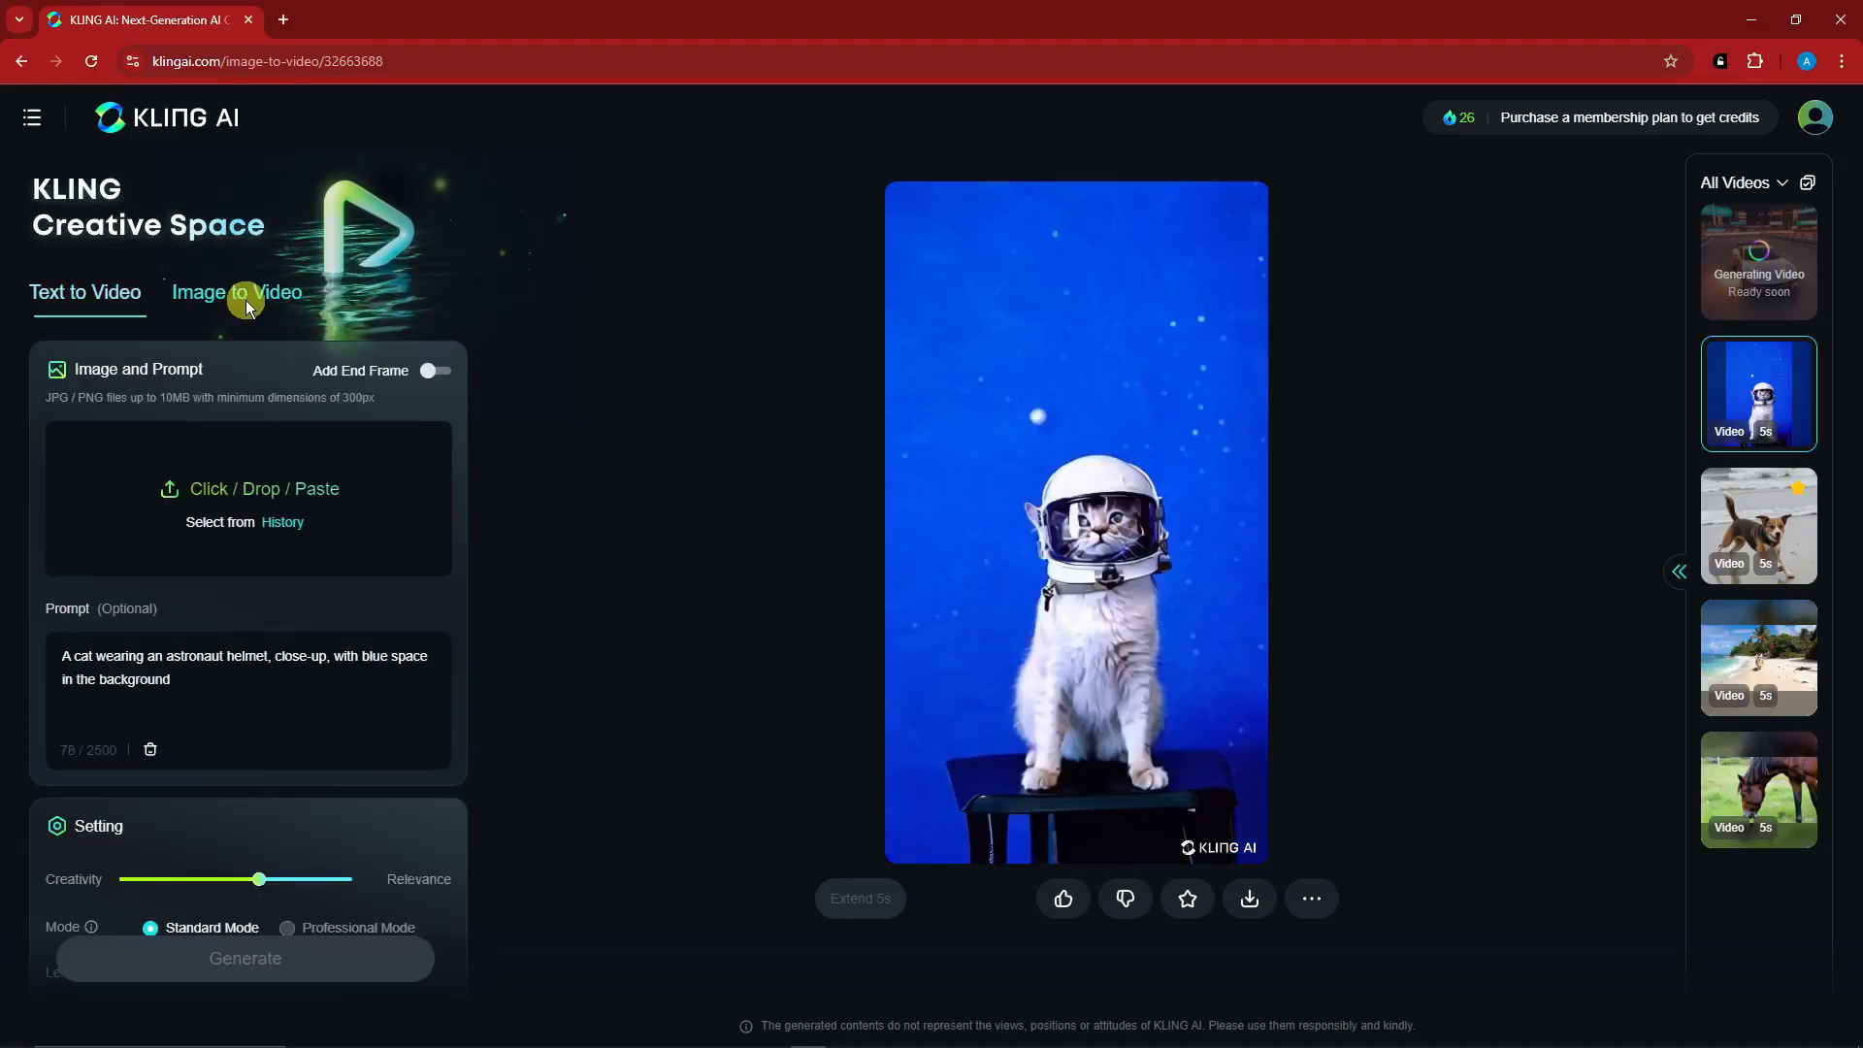
click(243, 499)
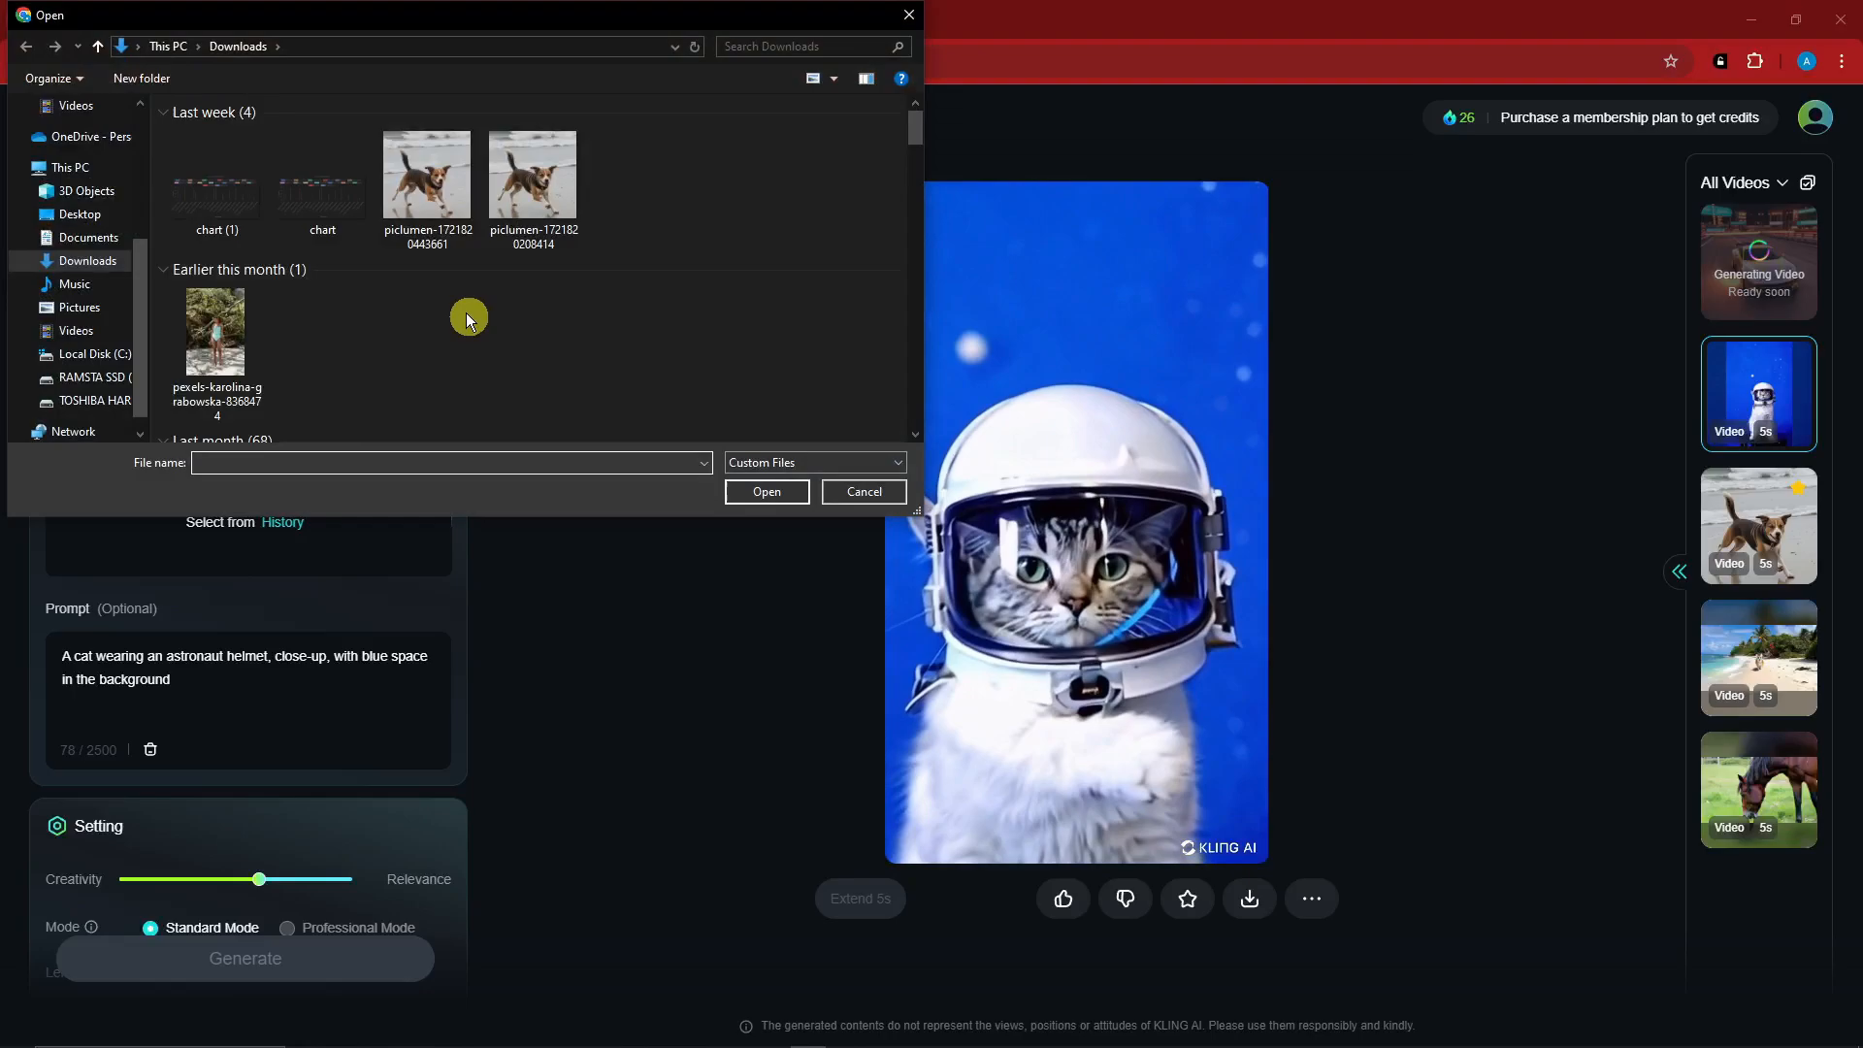
double_click(532, 180)
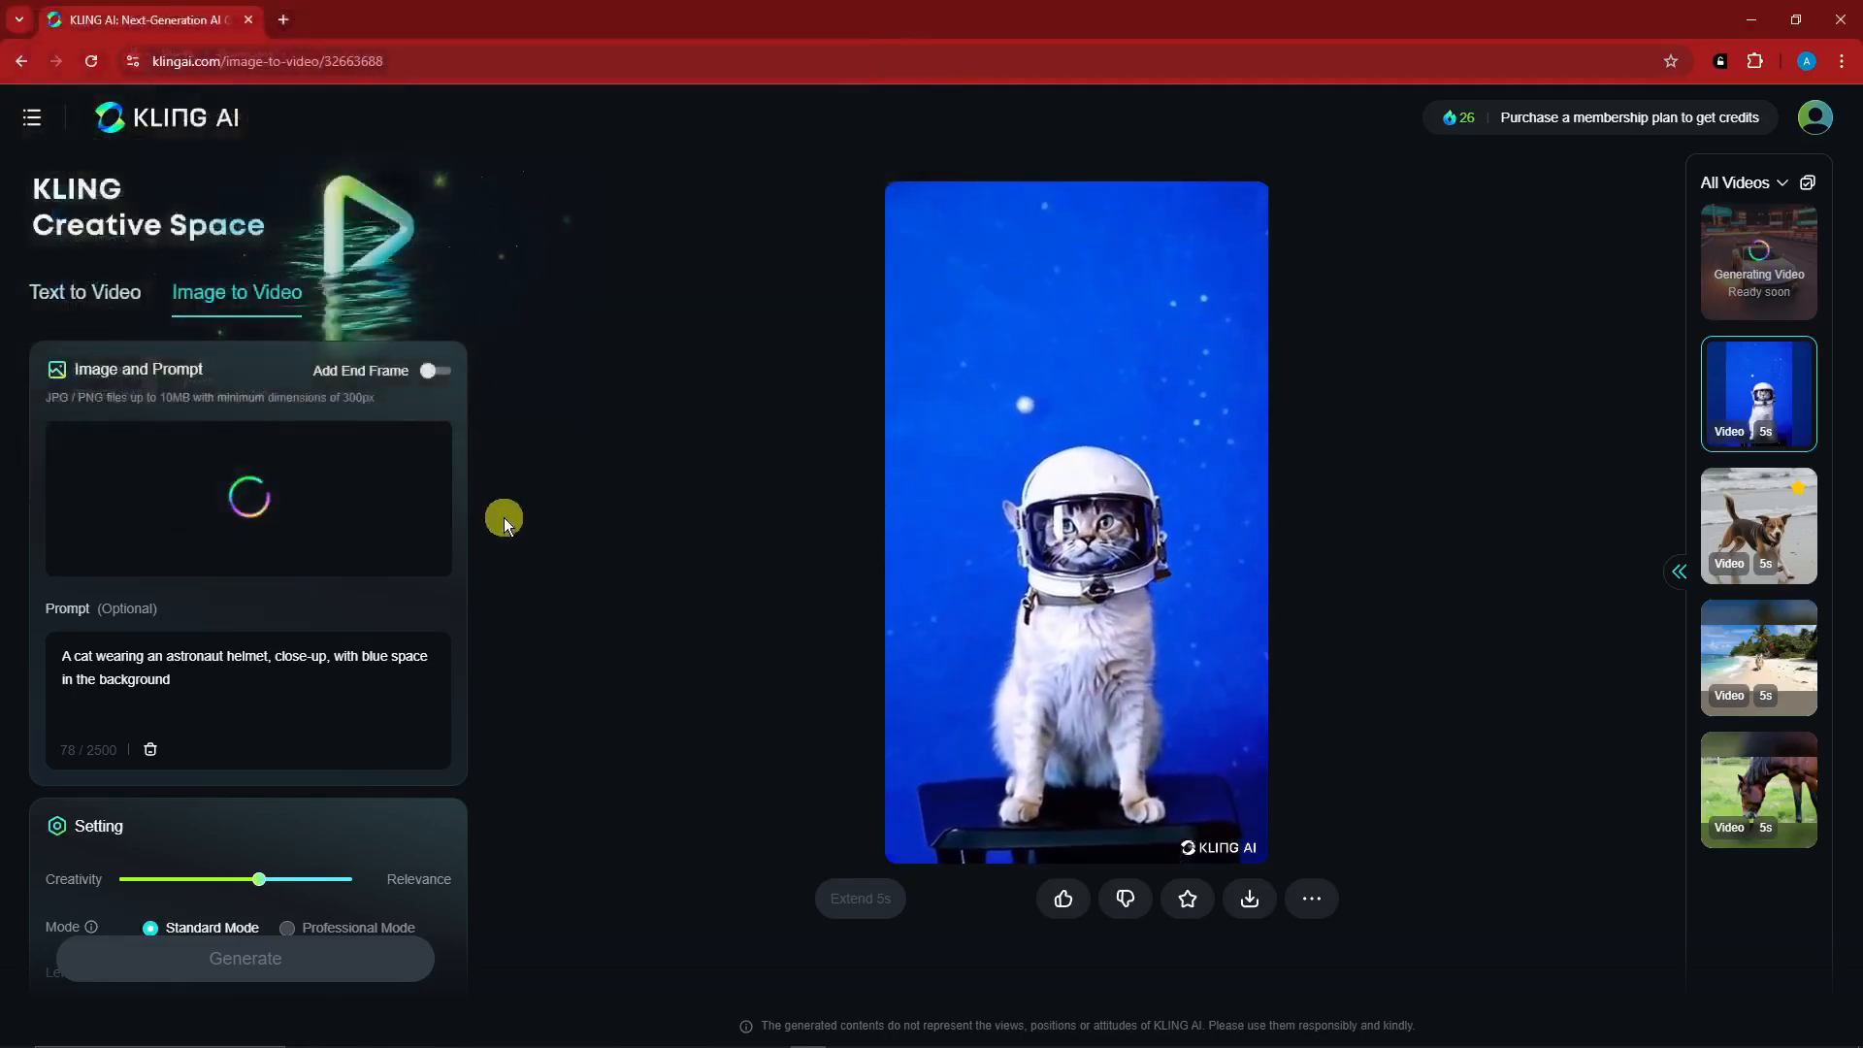
click(335, 1032)
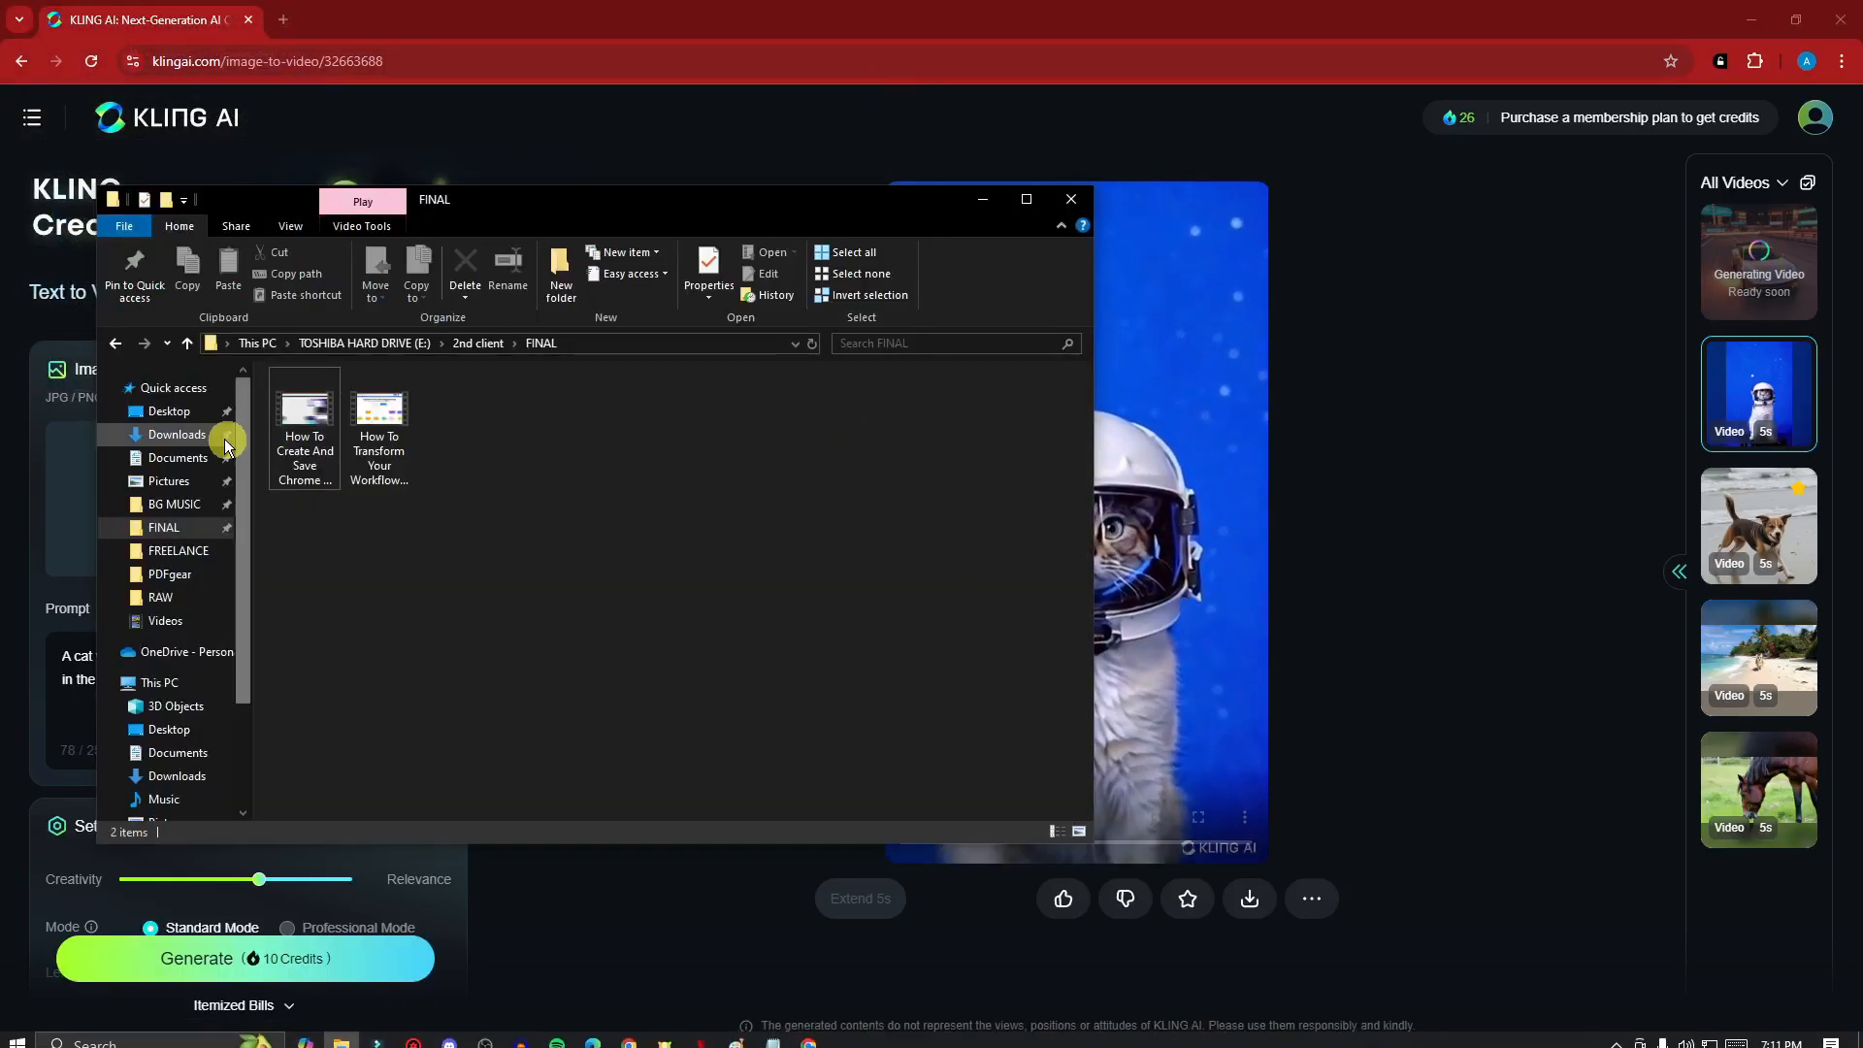
click(183, 430)
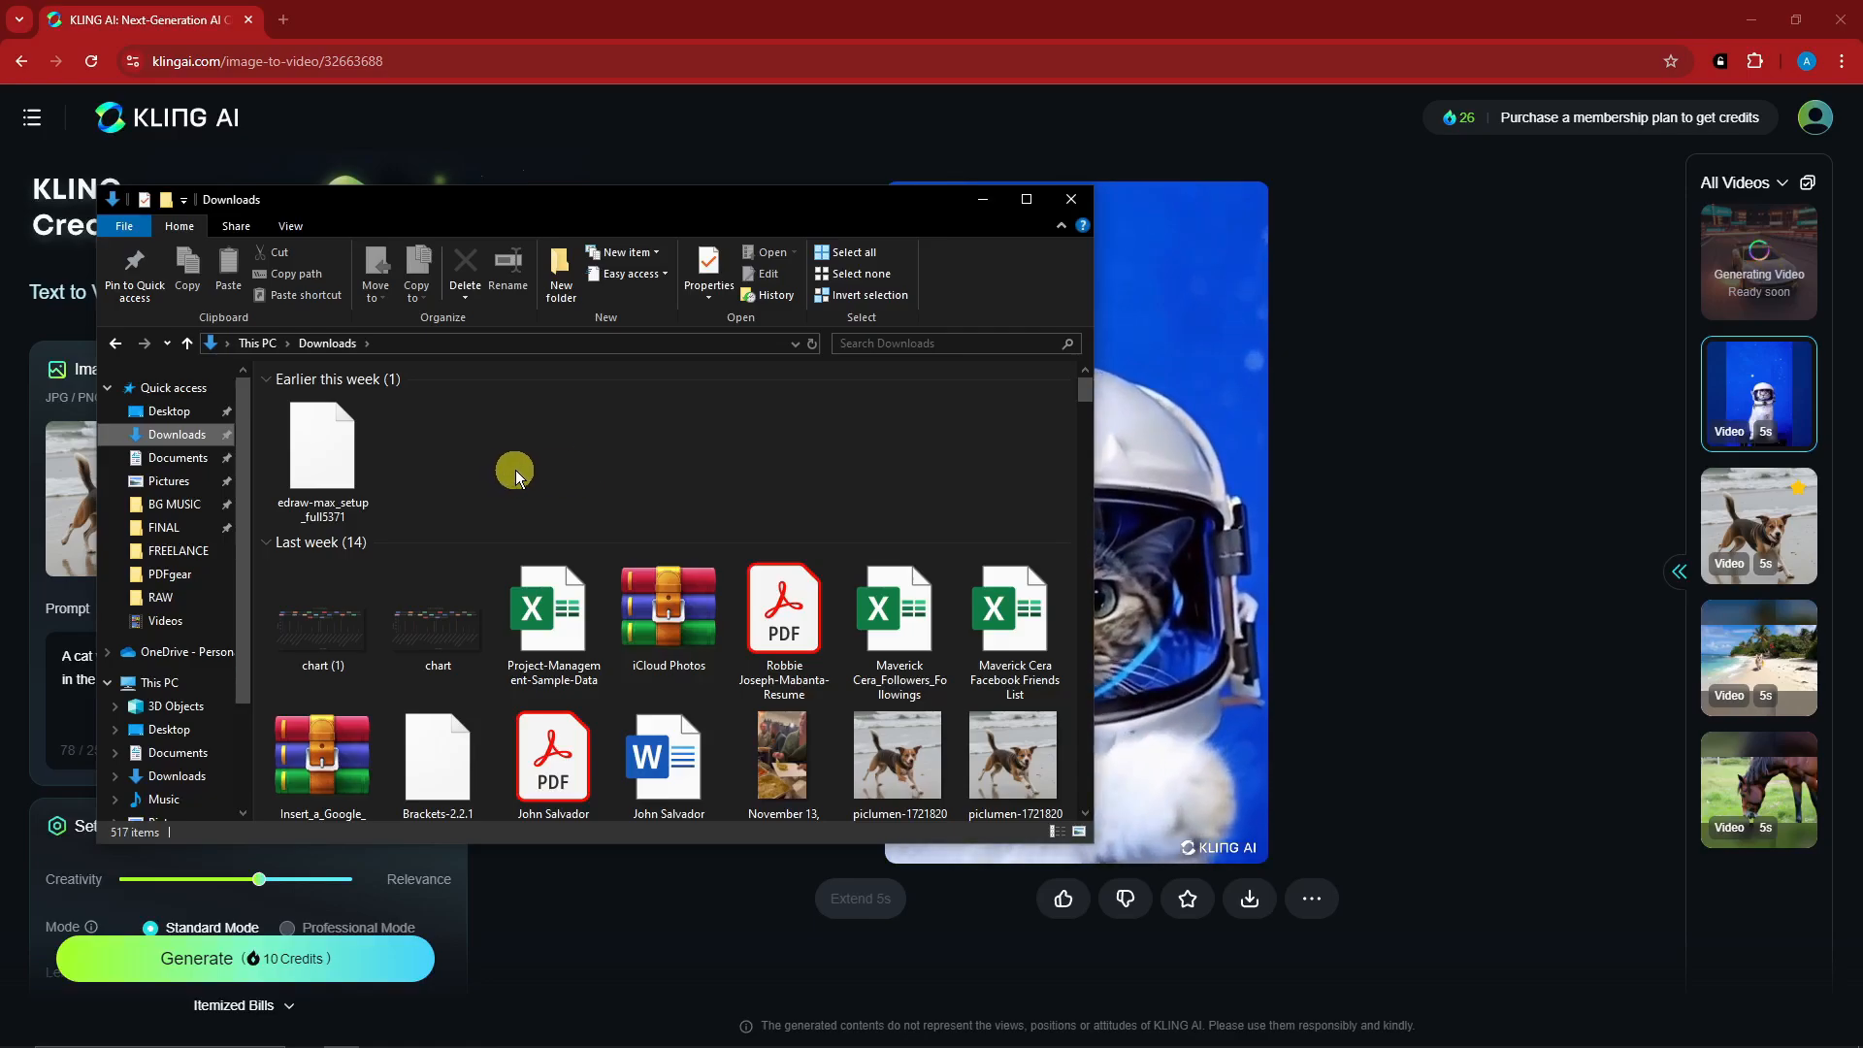
scroll(933, 733, down, 1)
double_click(931, 733)
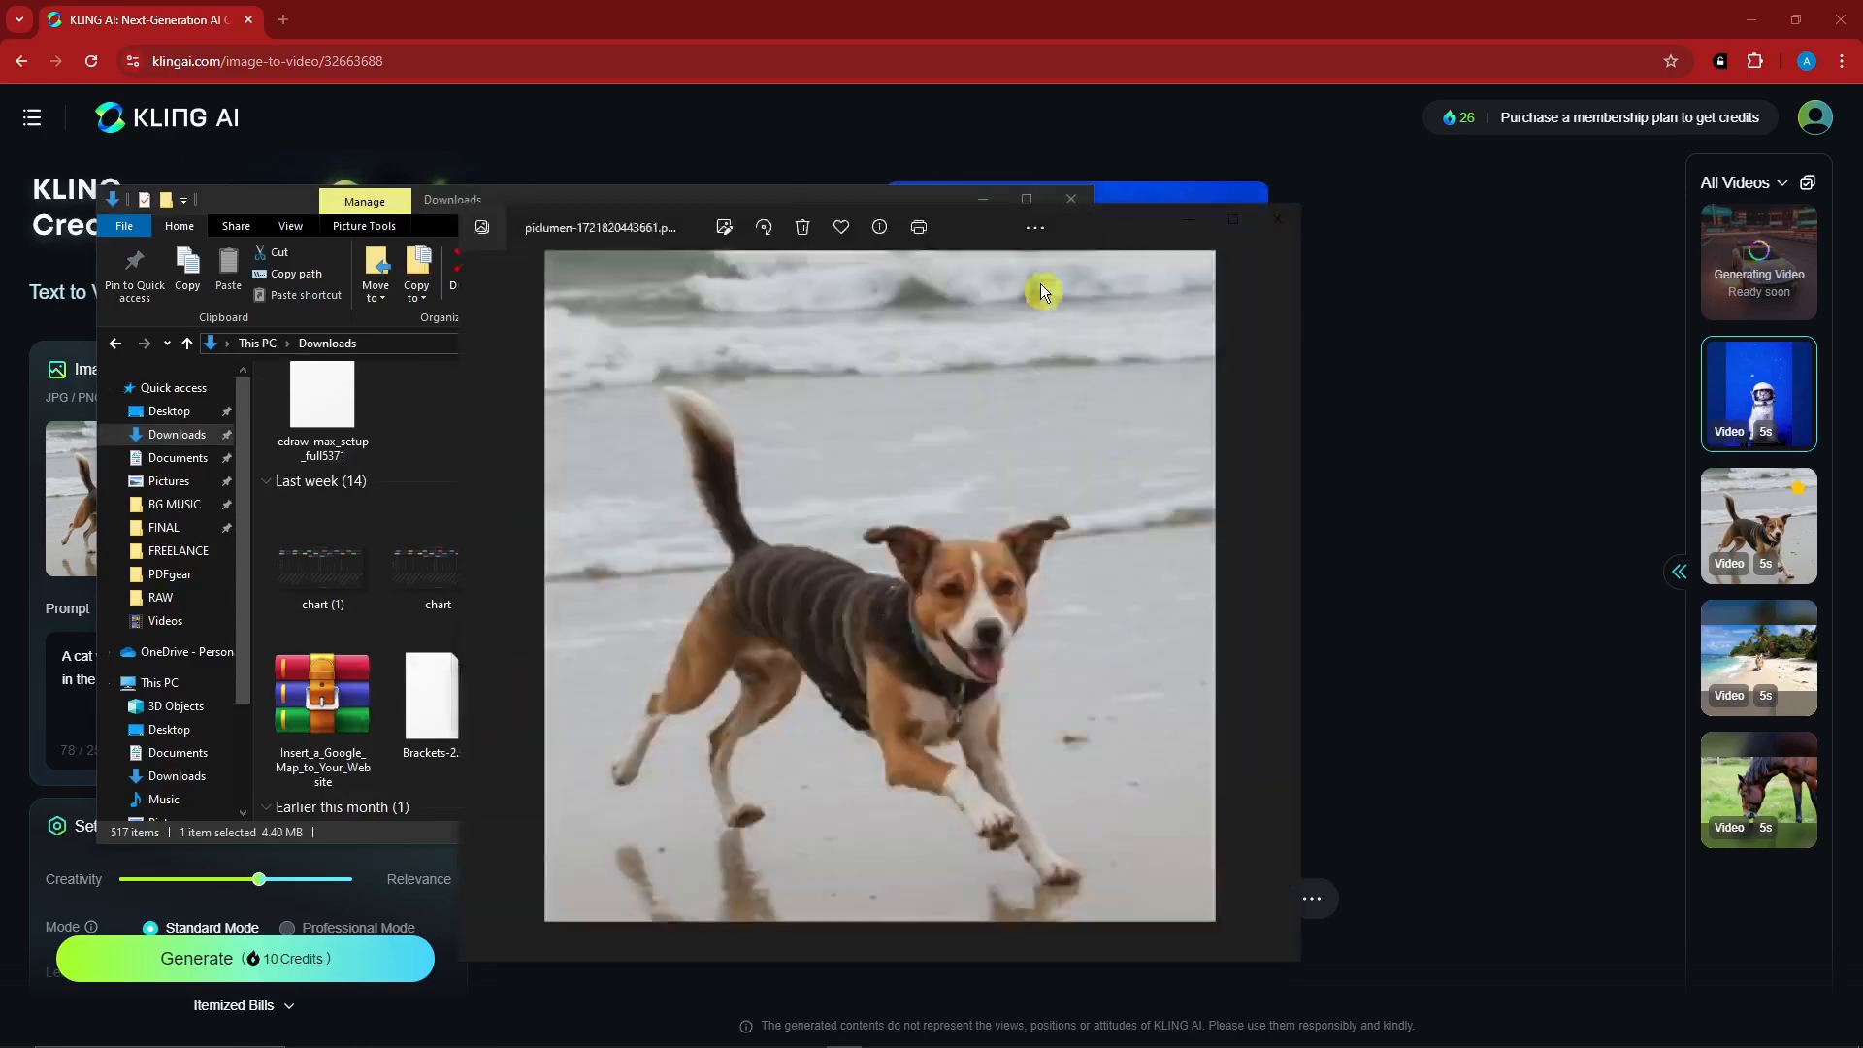
click(286, 201)
click(1071, 198)
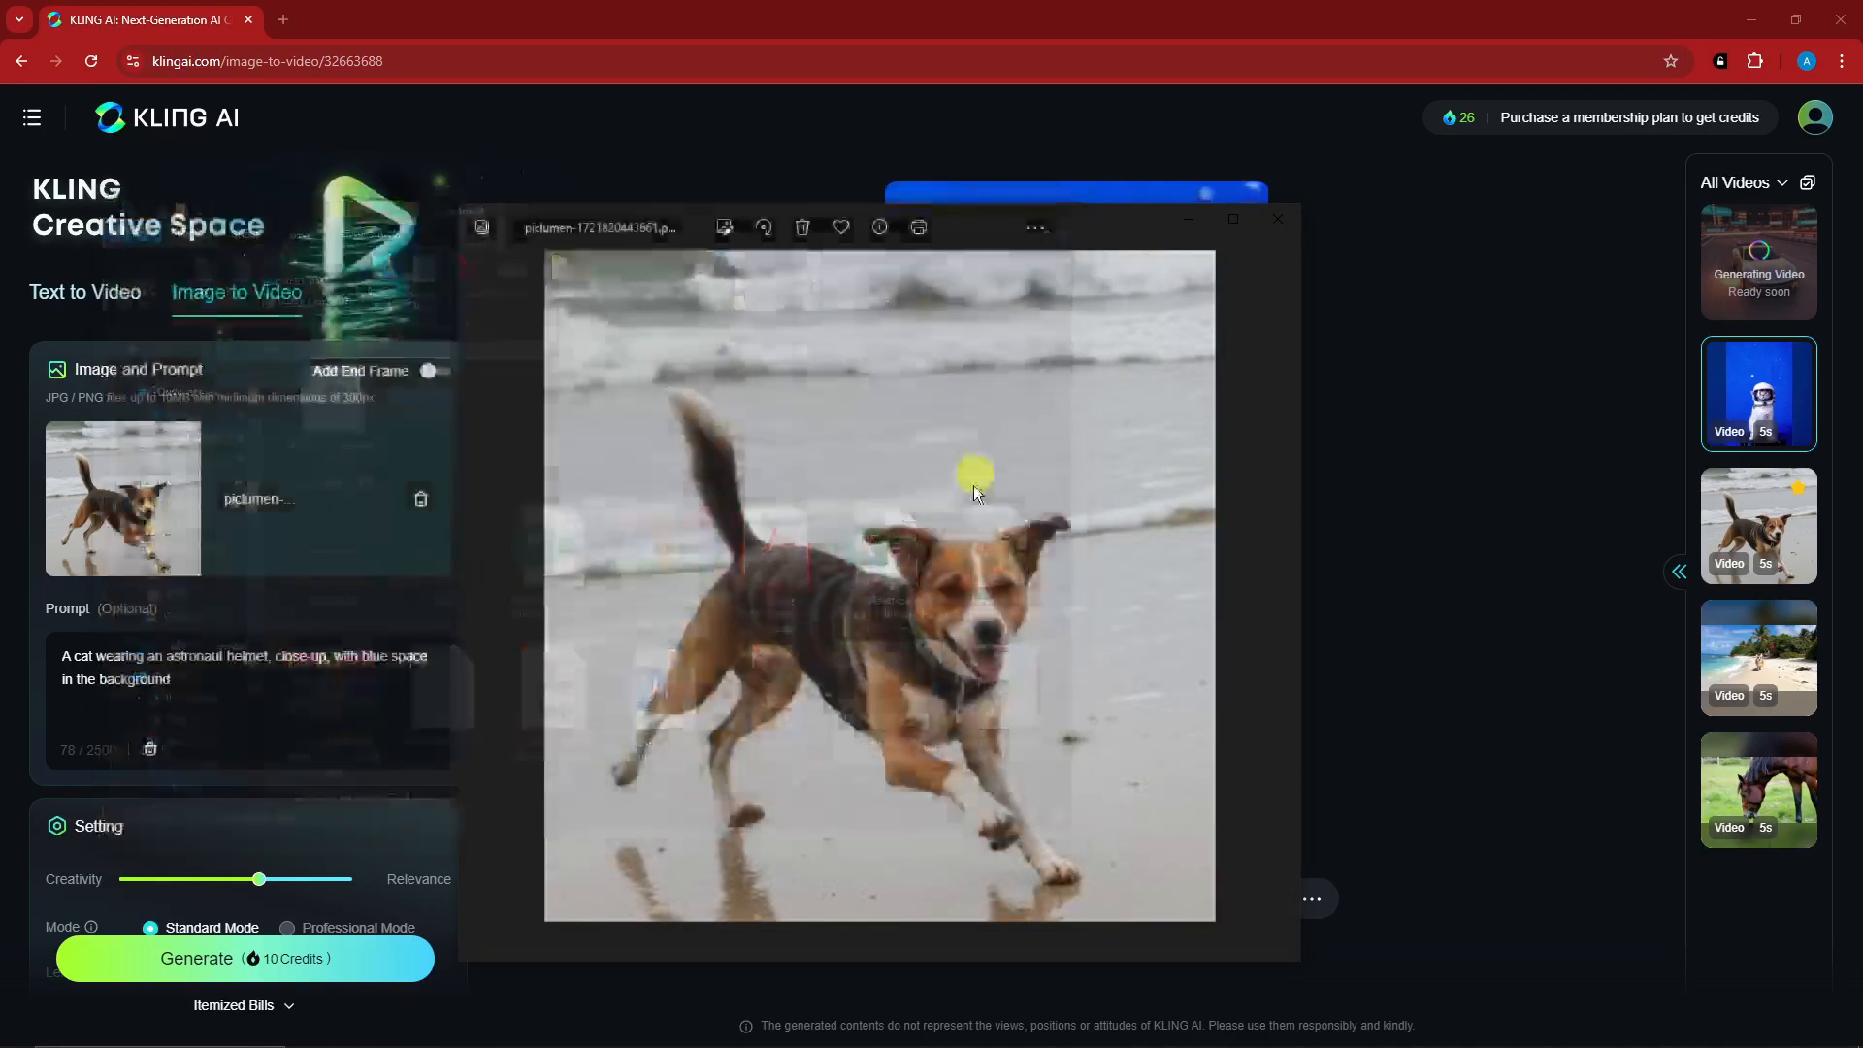
click(1188, 219)
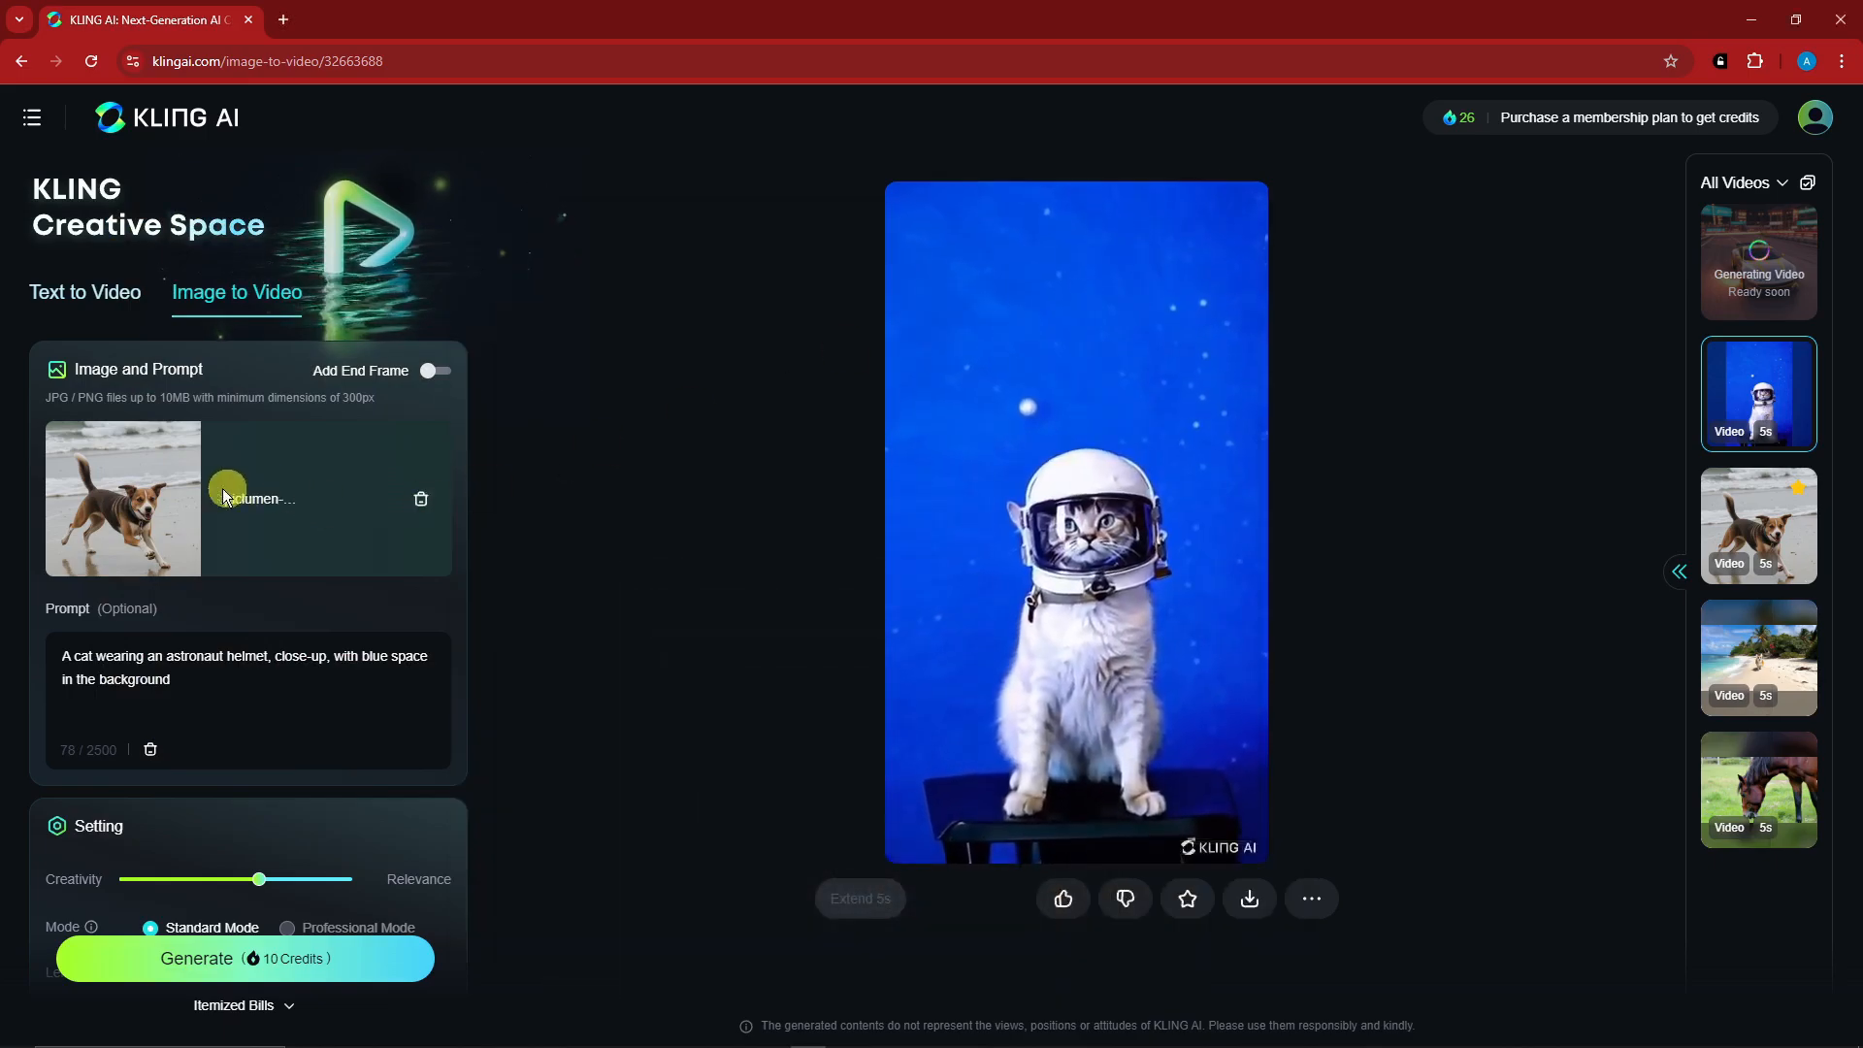
- Replace the astronaut cat prompt with "A dog walking in a beach"
scroll(184, 528, down, 2)
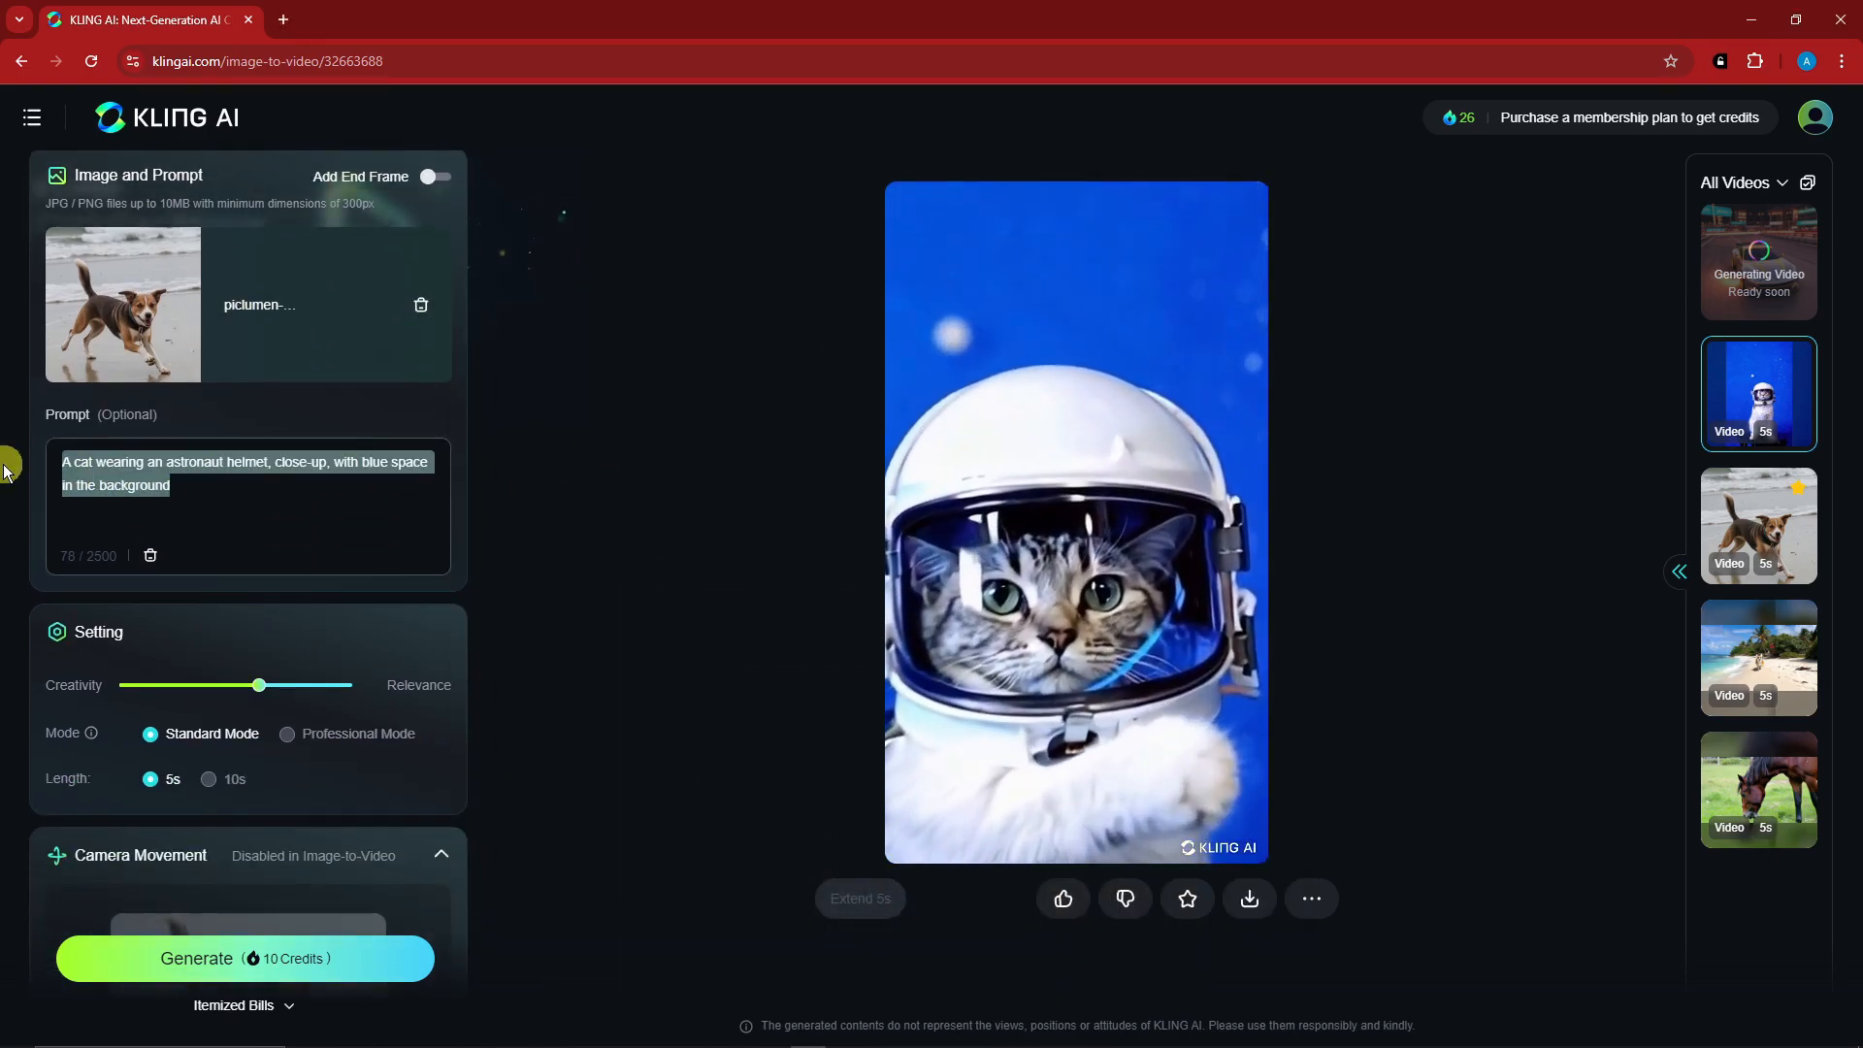
text(Dog )
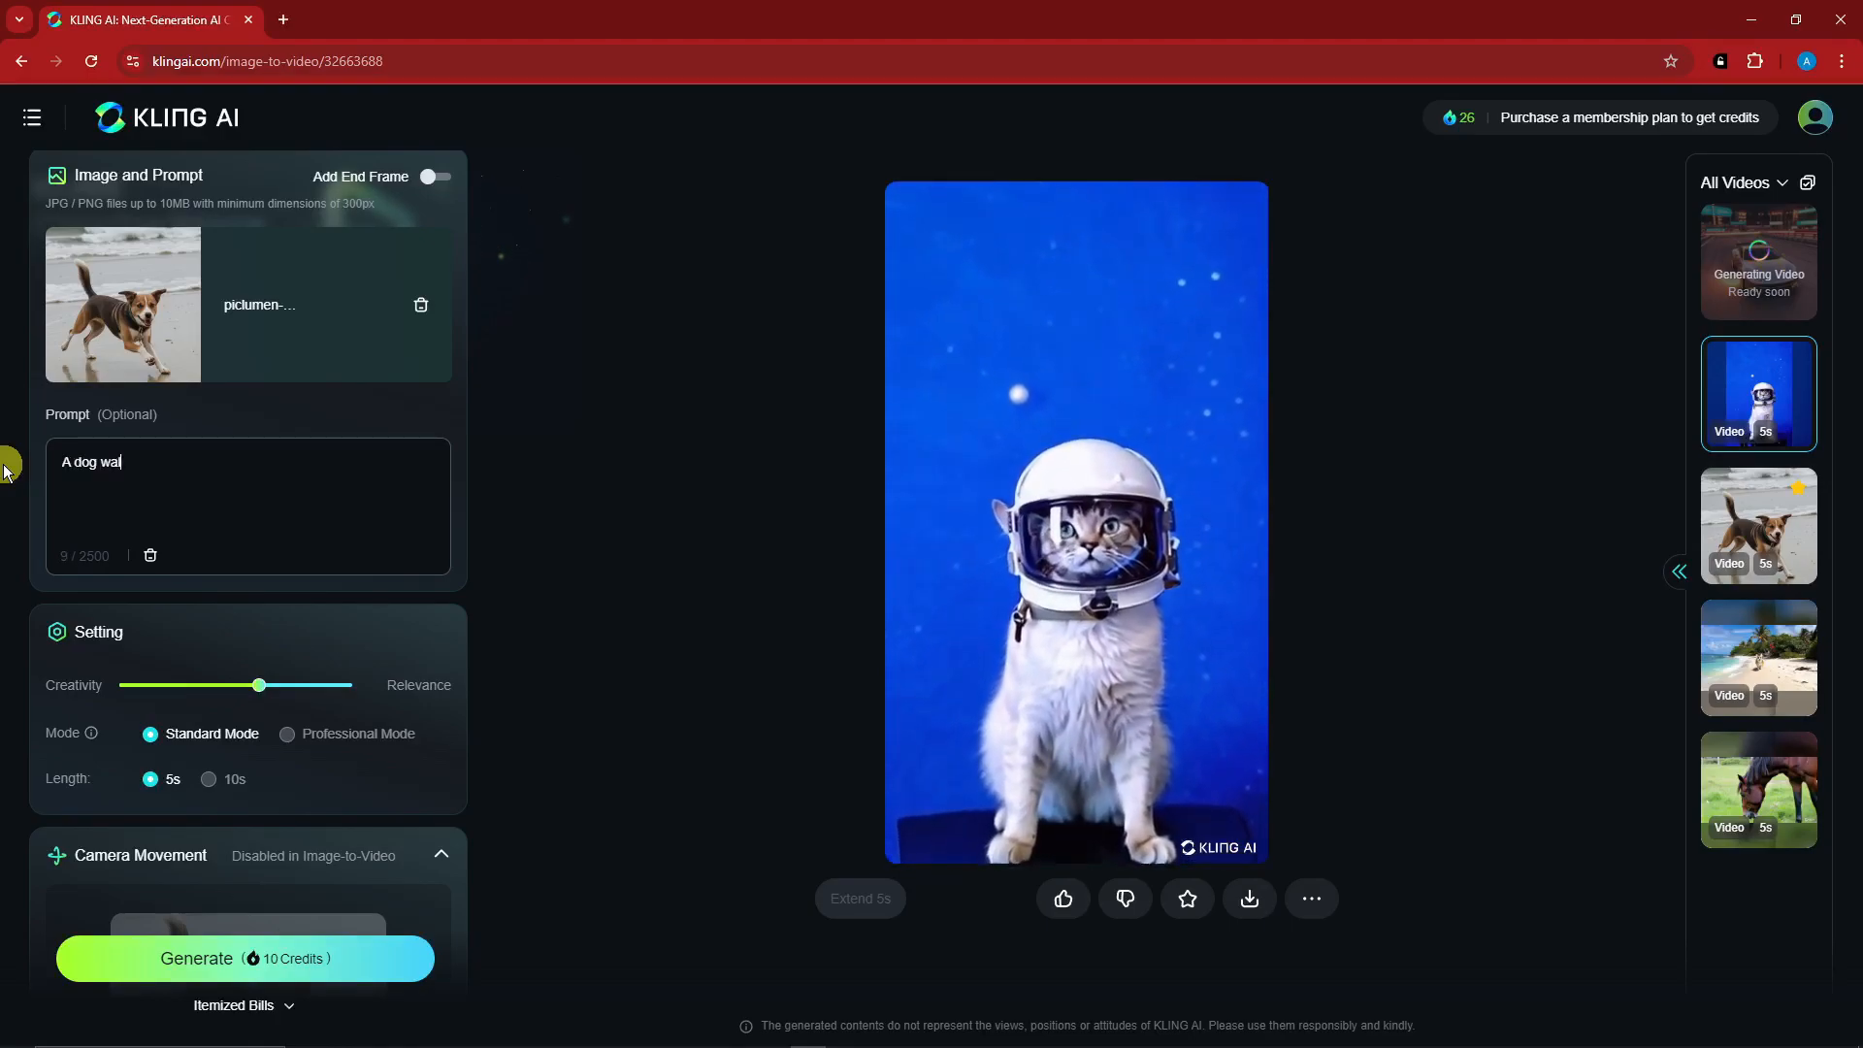
text(walking in a beach)
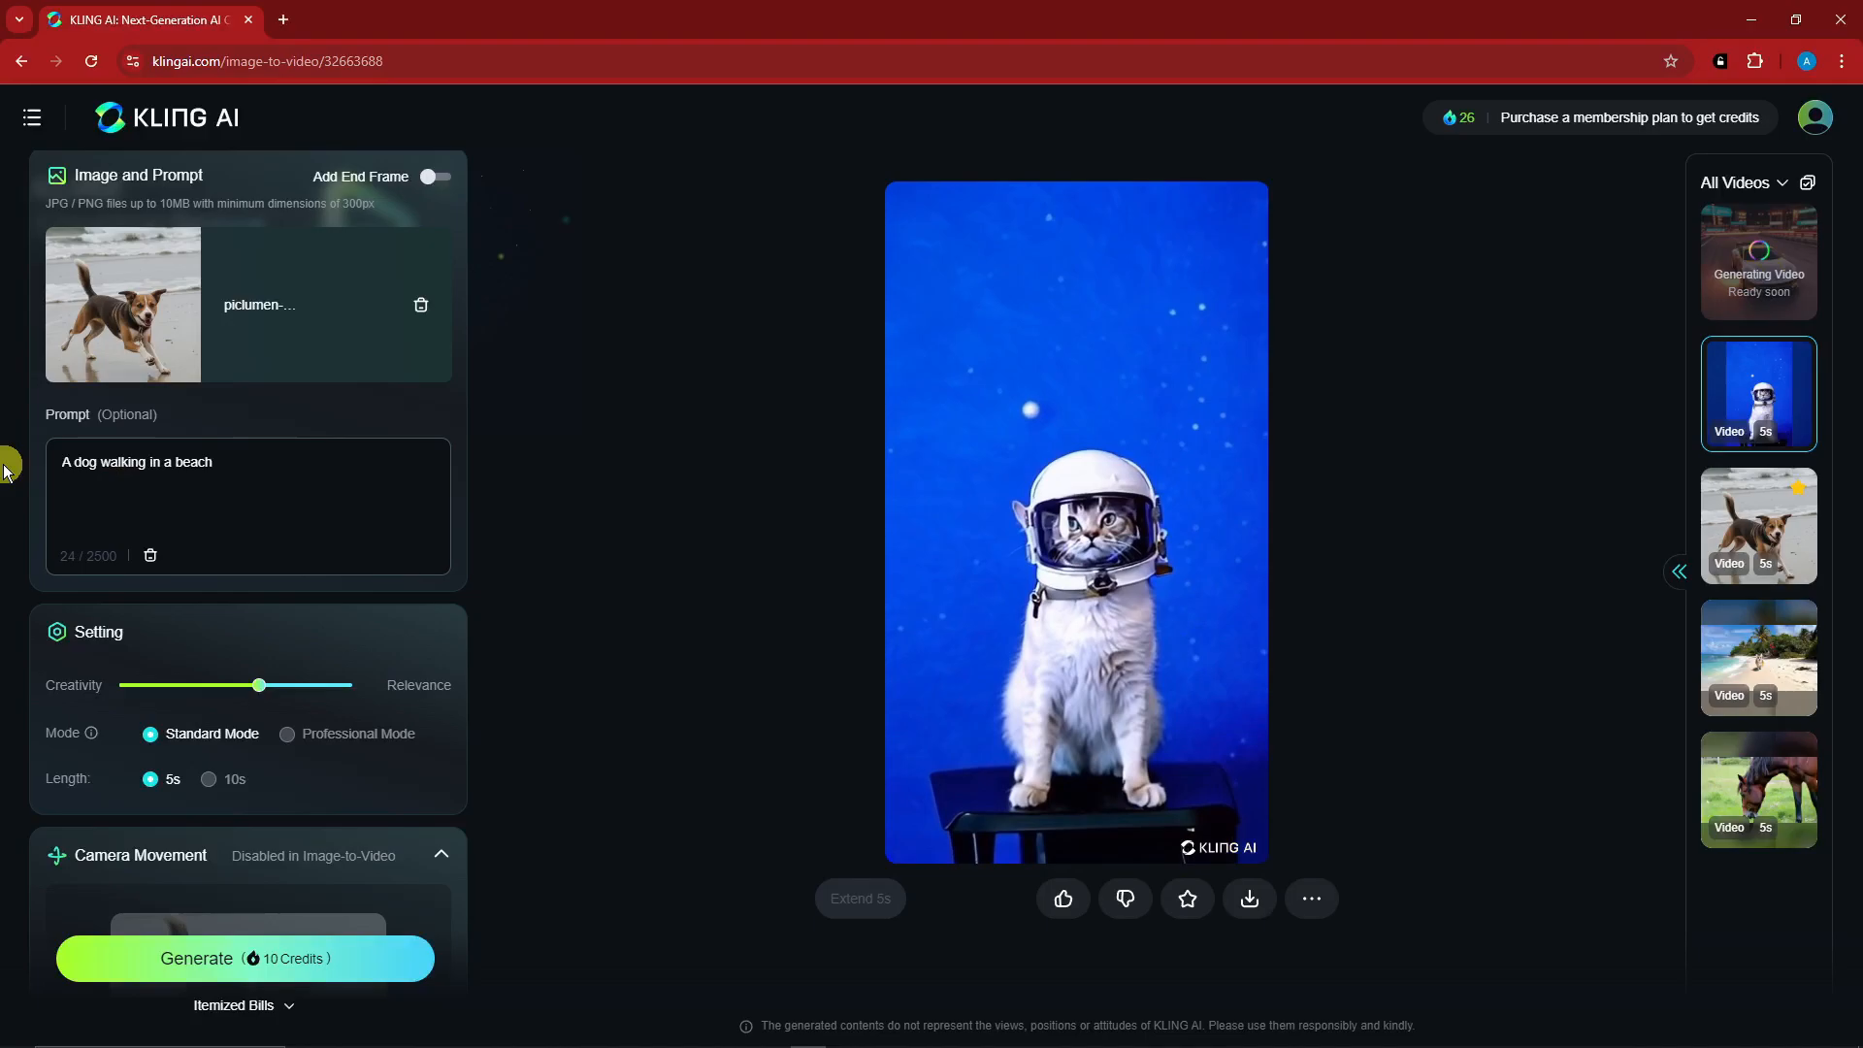
- Review the image-to-video settings and the requirements for adding an end frame, and generate the dog video
scroll(183, 553, down, 2)
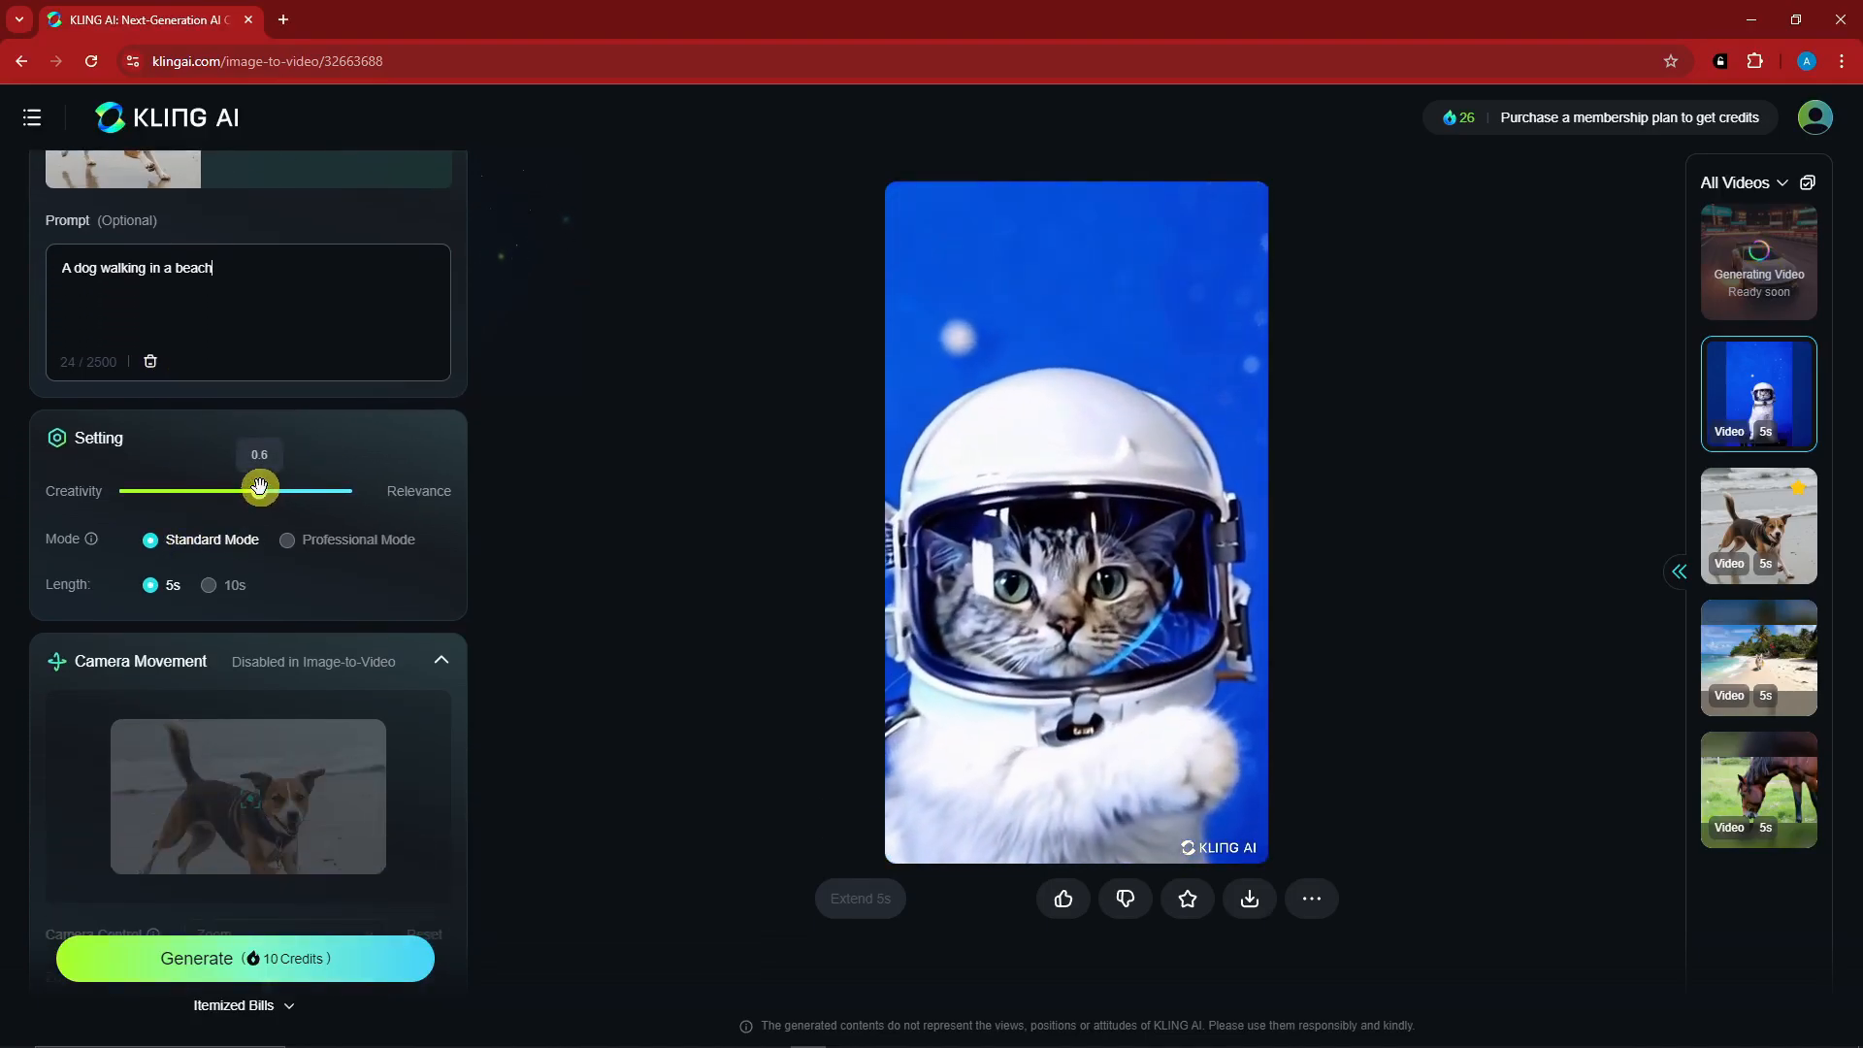
scroll(259, 486, down, 3)
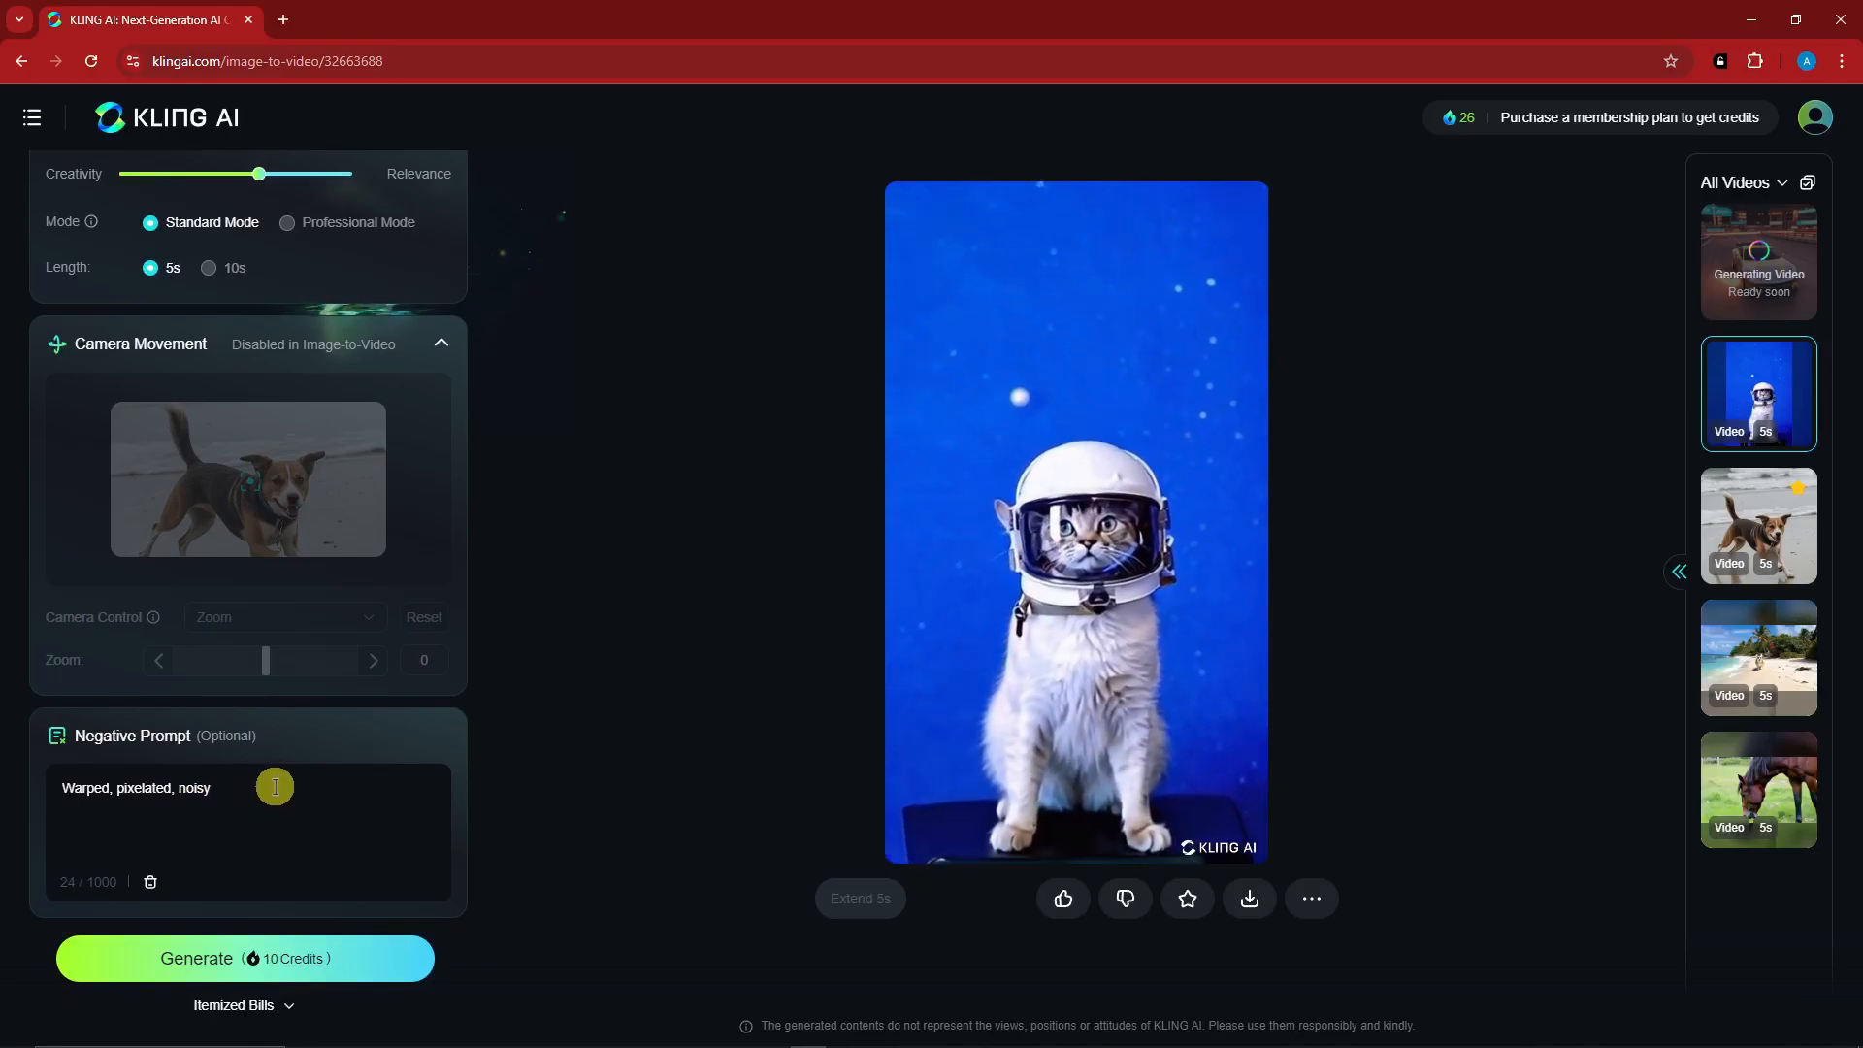
scroll(276, 785, up, 7)
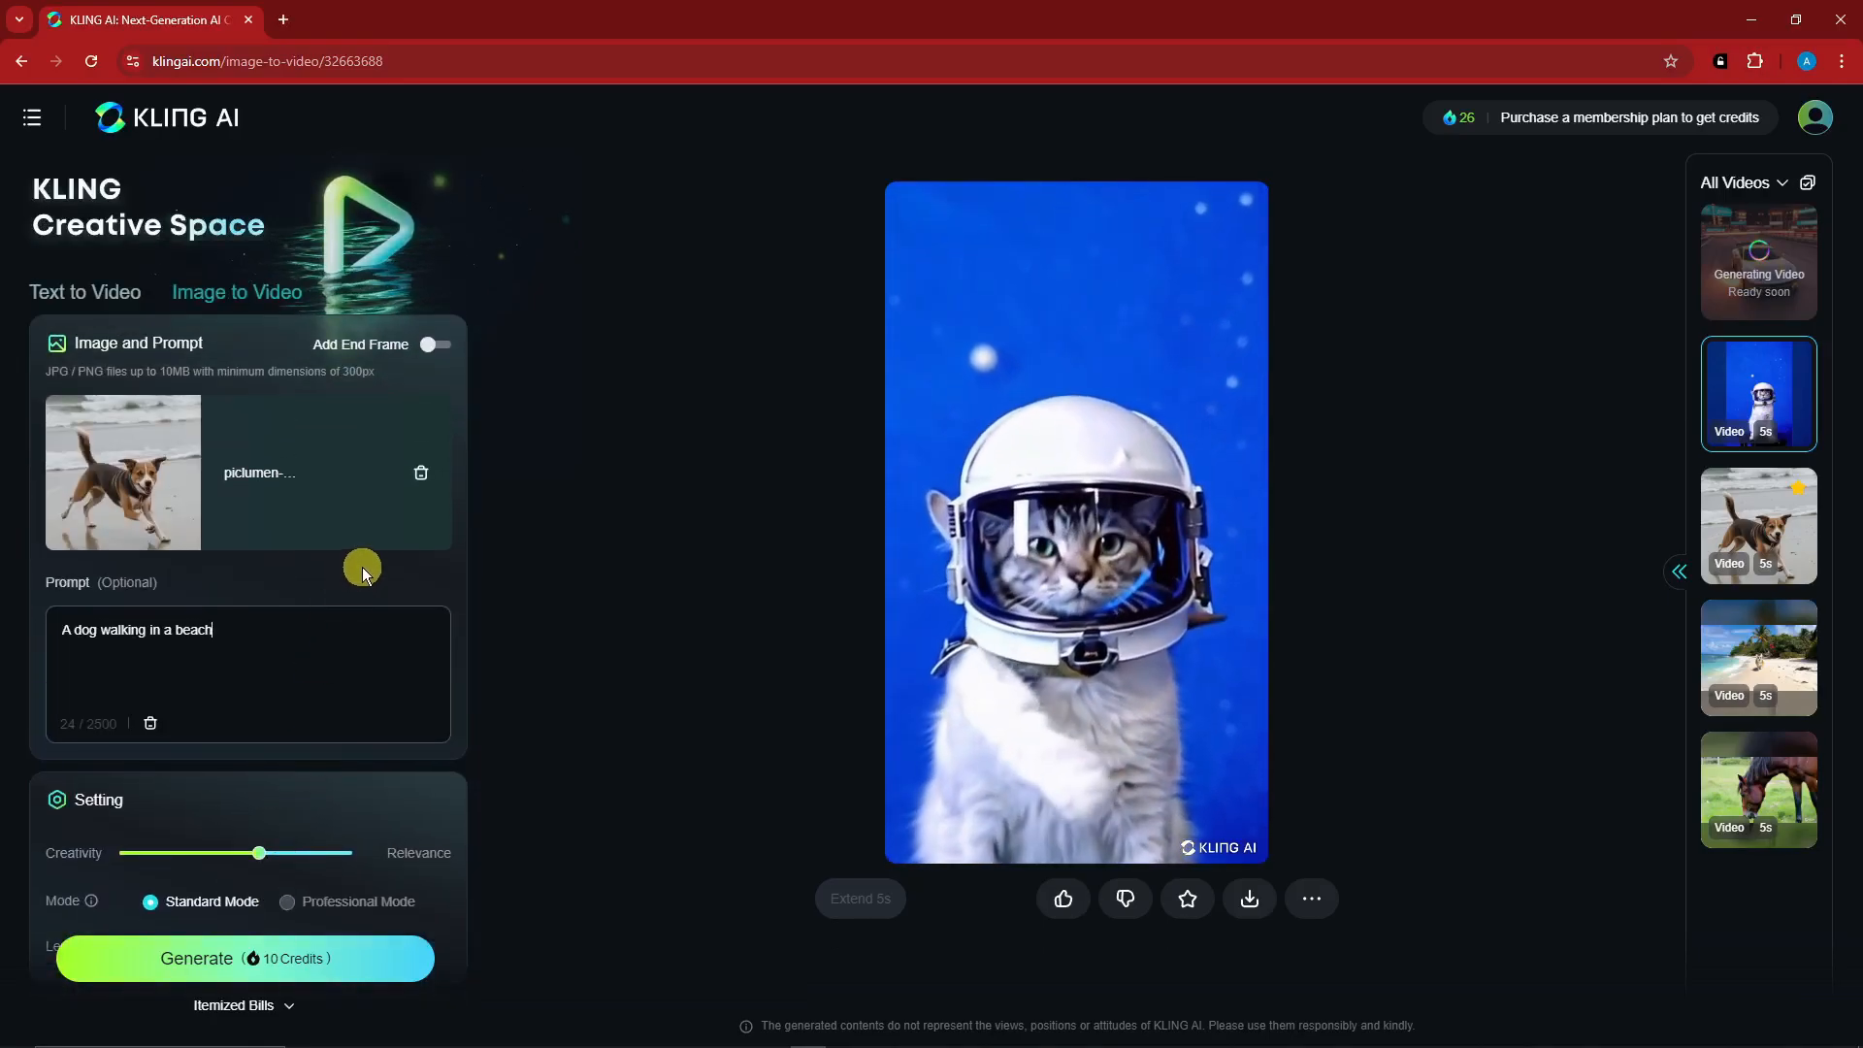
mouse_move(433, 343)
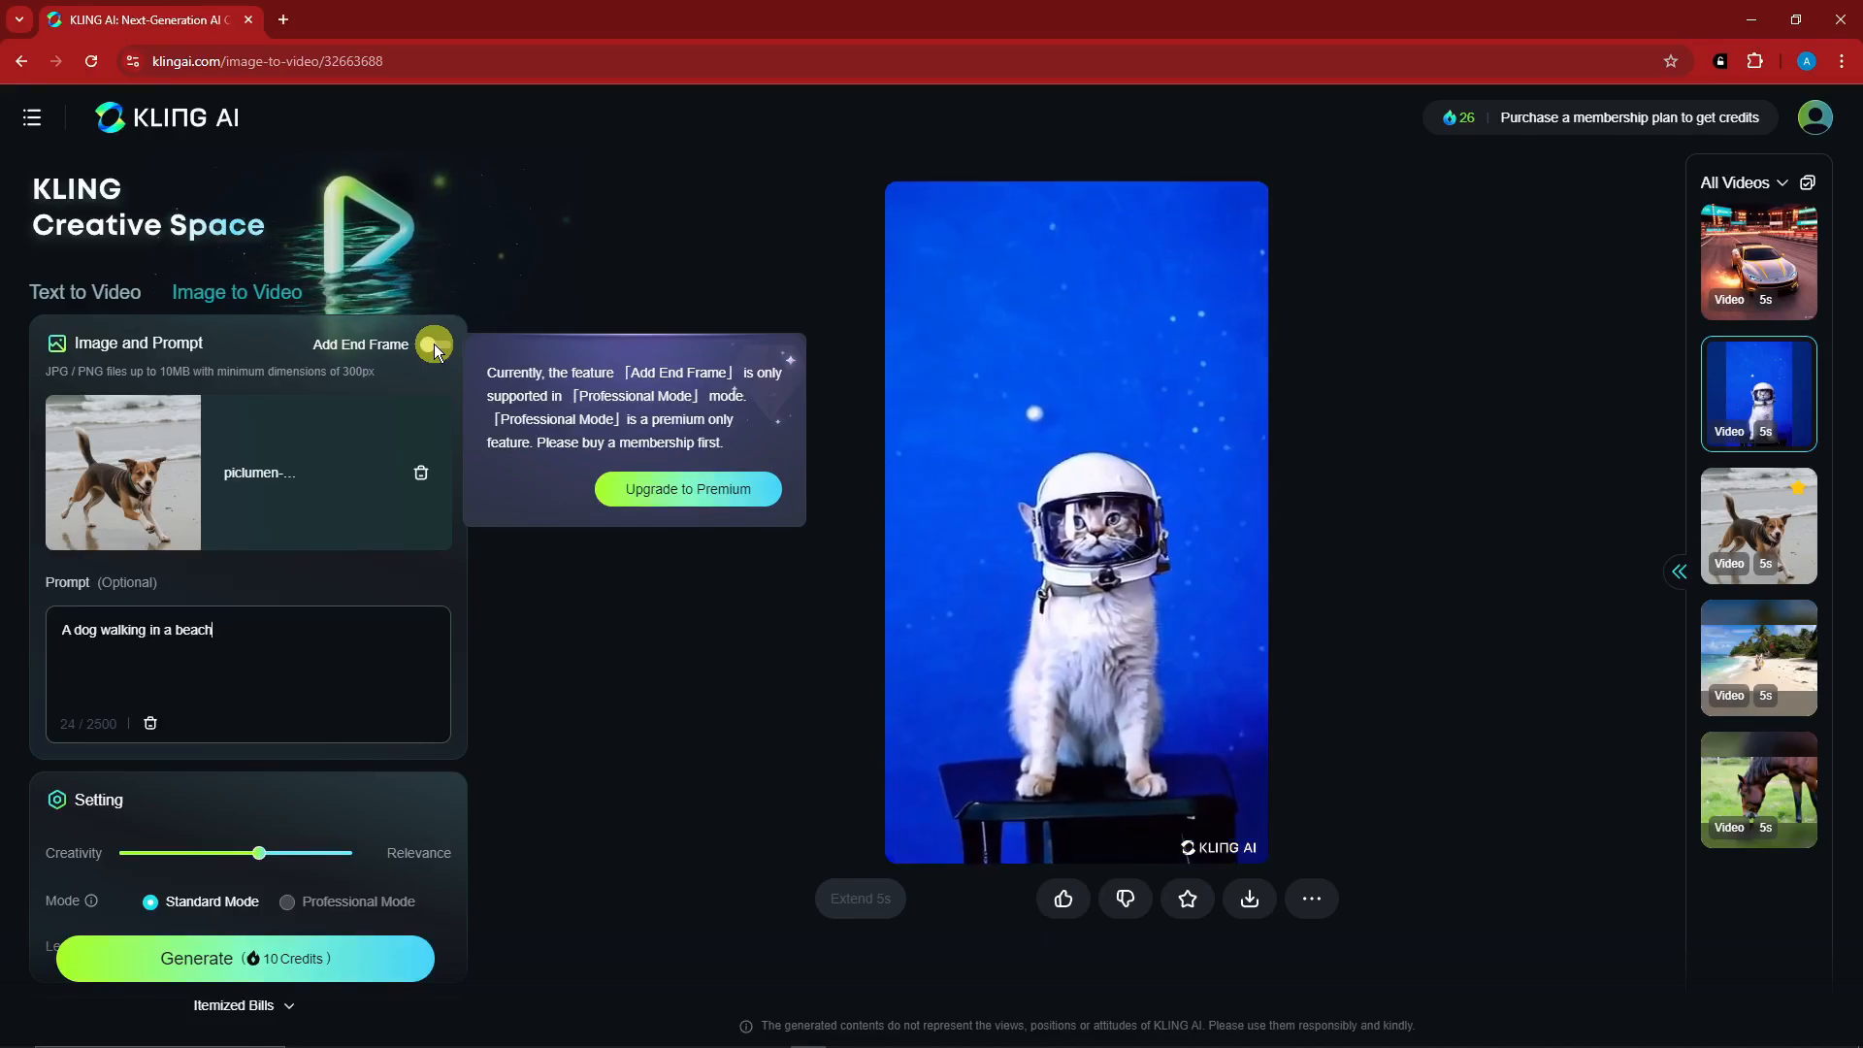
mouse_move(337, 913)
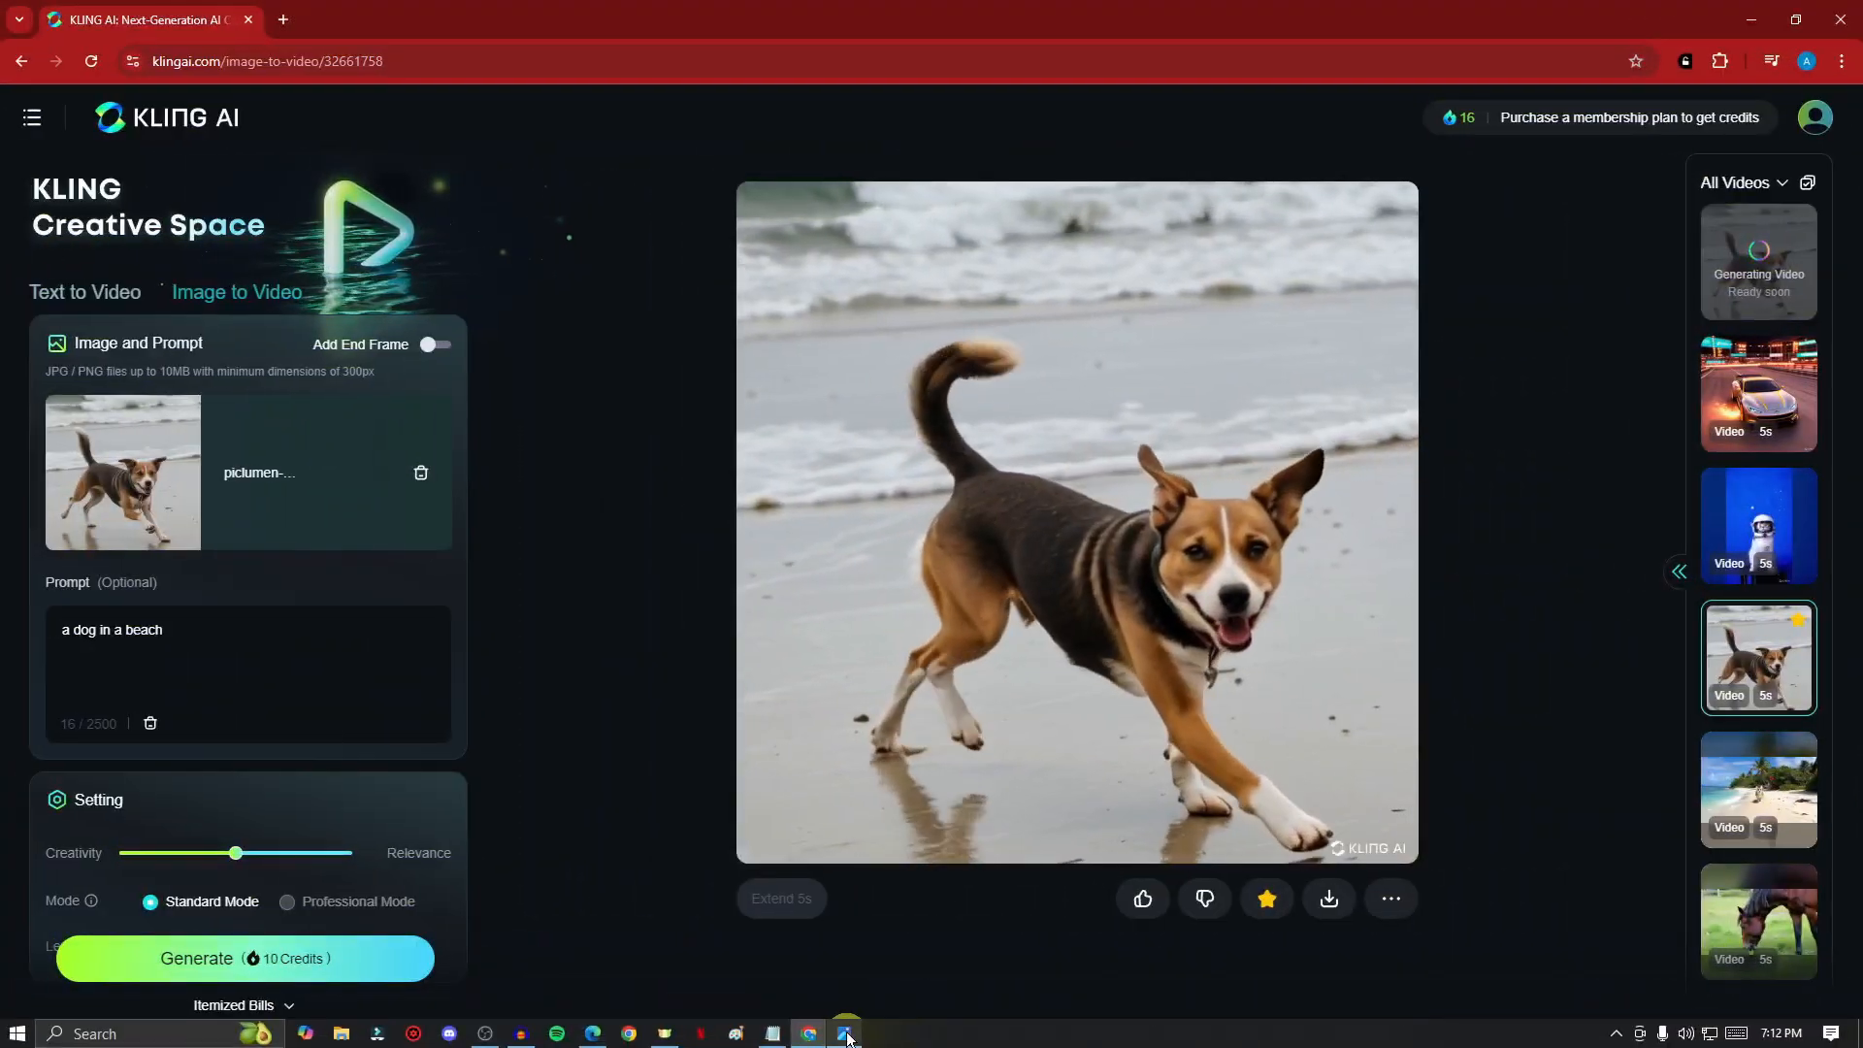
- Restore the image viewer with the original dog picture and place it beside the generated dog video to compare them
mouse_move(836, 1041)
click(851, 945)
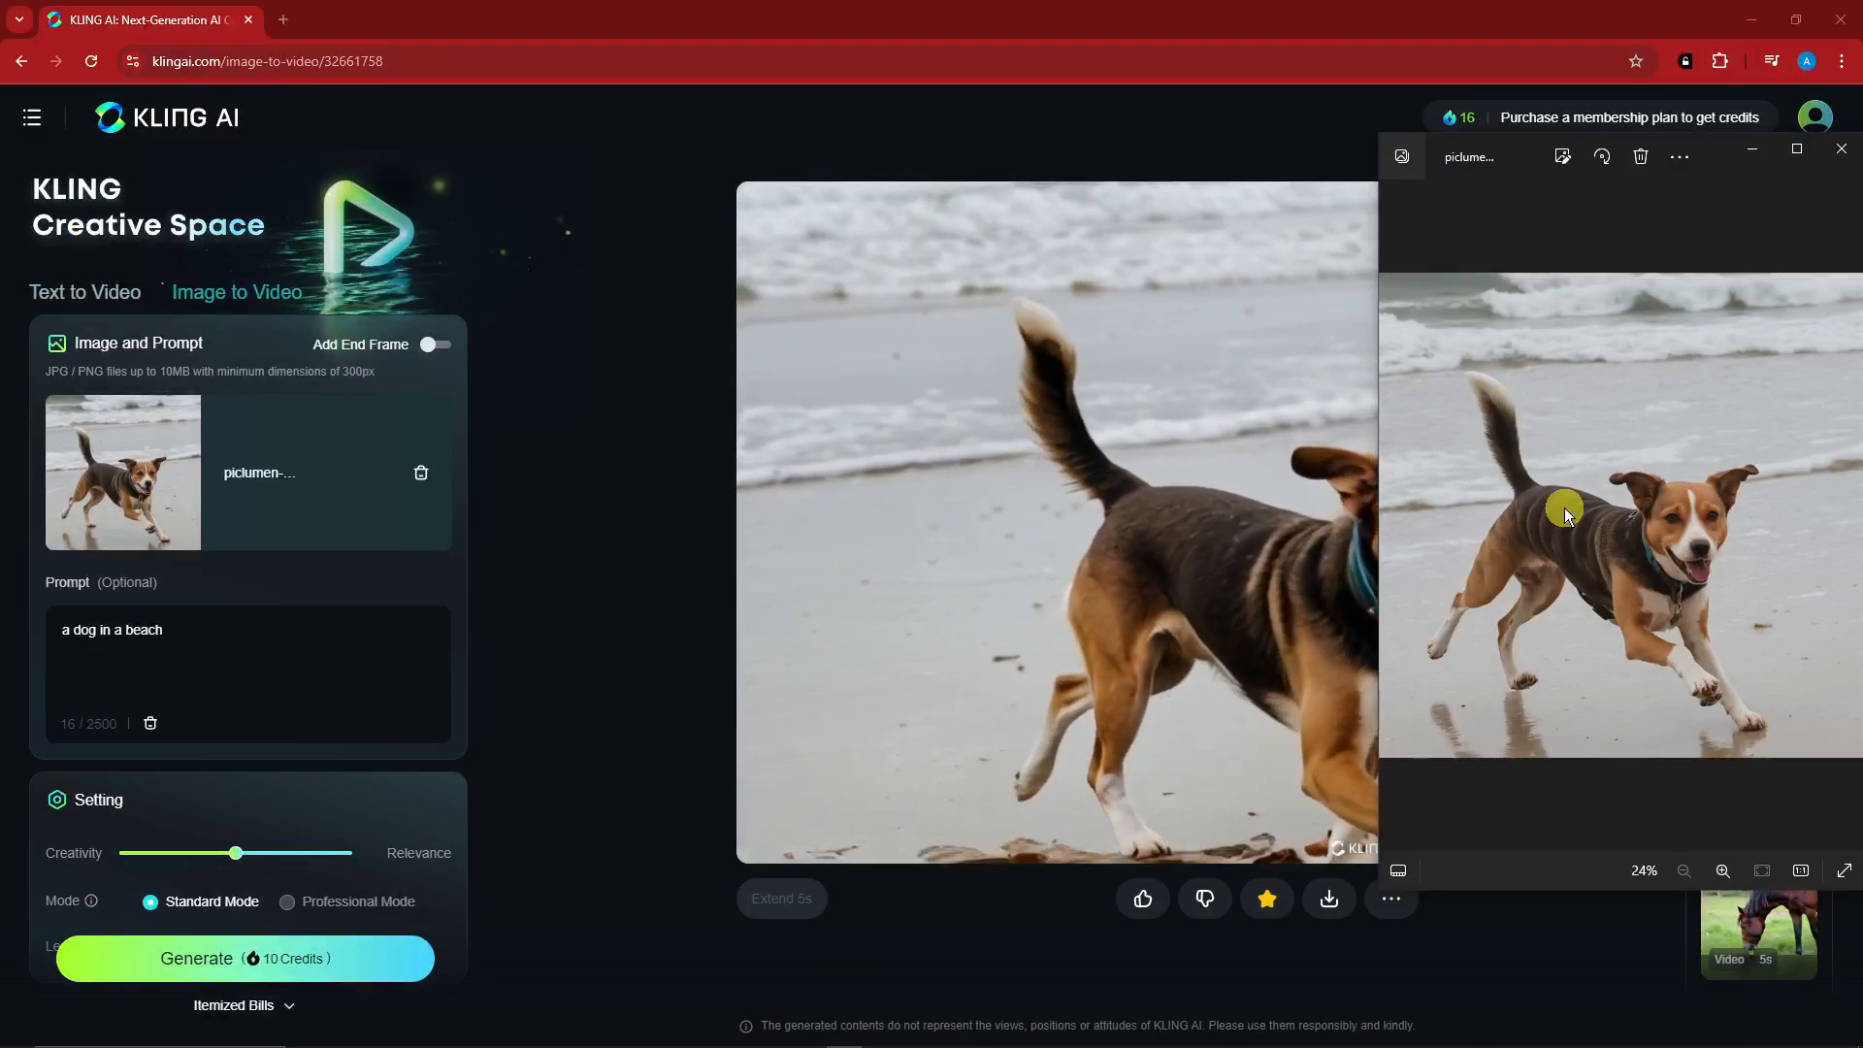
drag(1717, 153, 1771, 167)
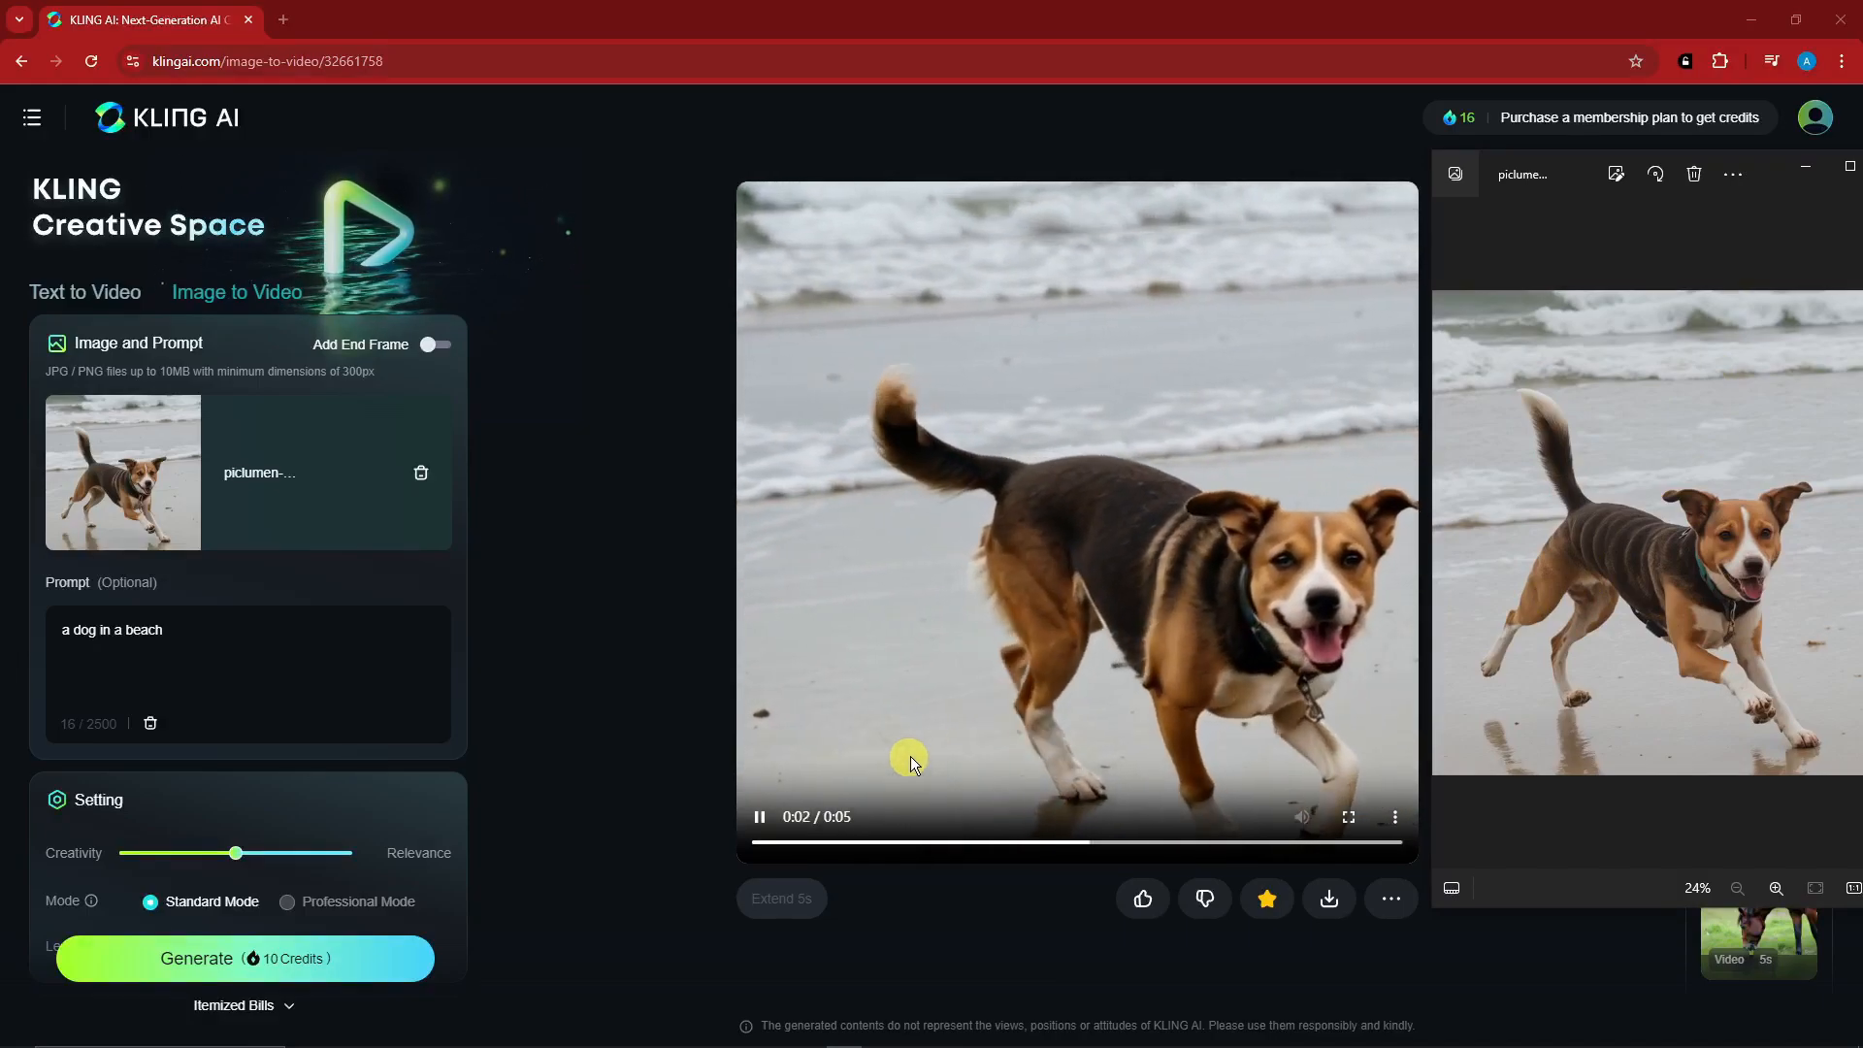
mouse_move(1758, 159)
mouse_down()
mouse_move(1610, 169)
mouse_move(1739, 150)
mouse_move(1762, 170)
mouse_up()
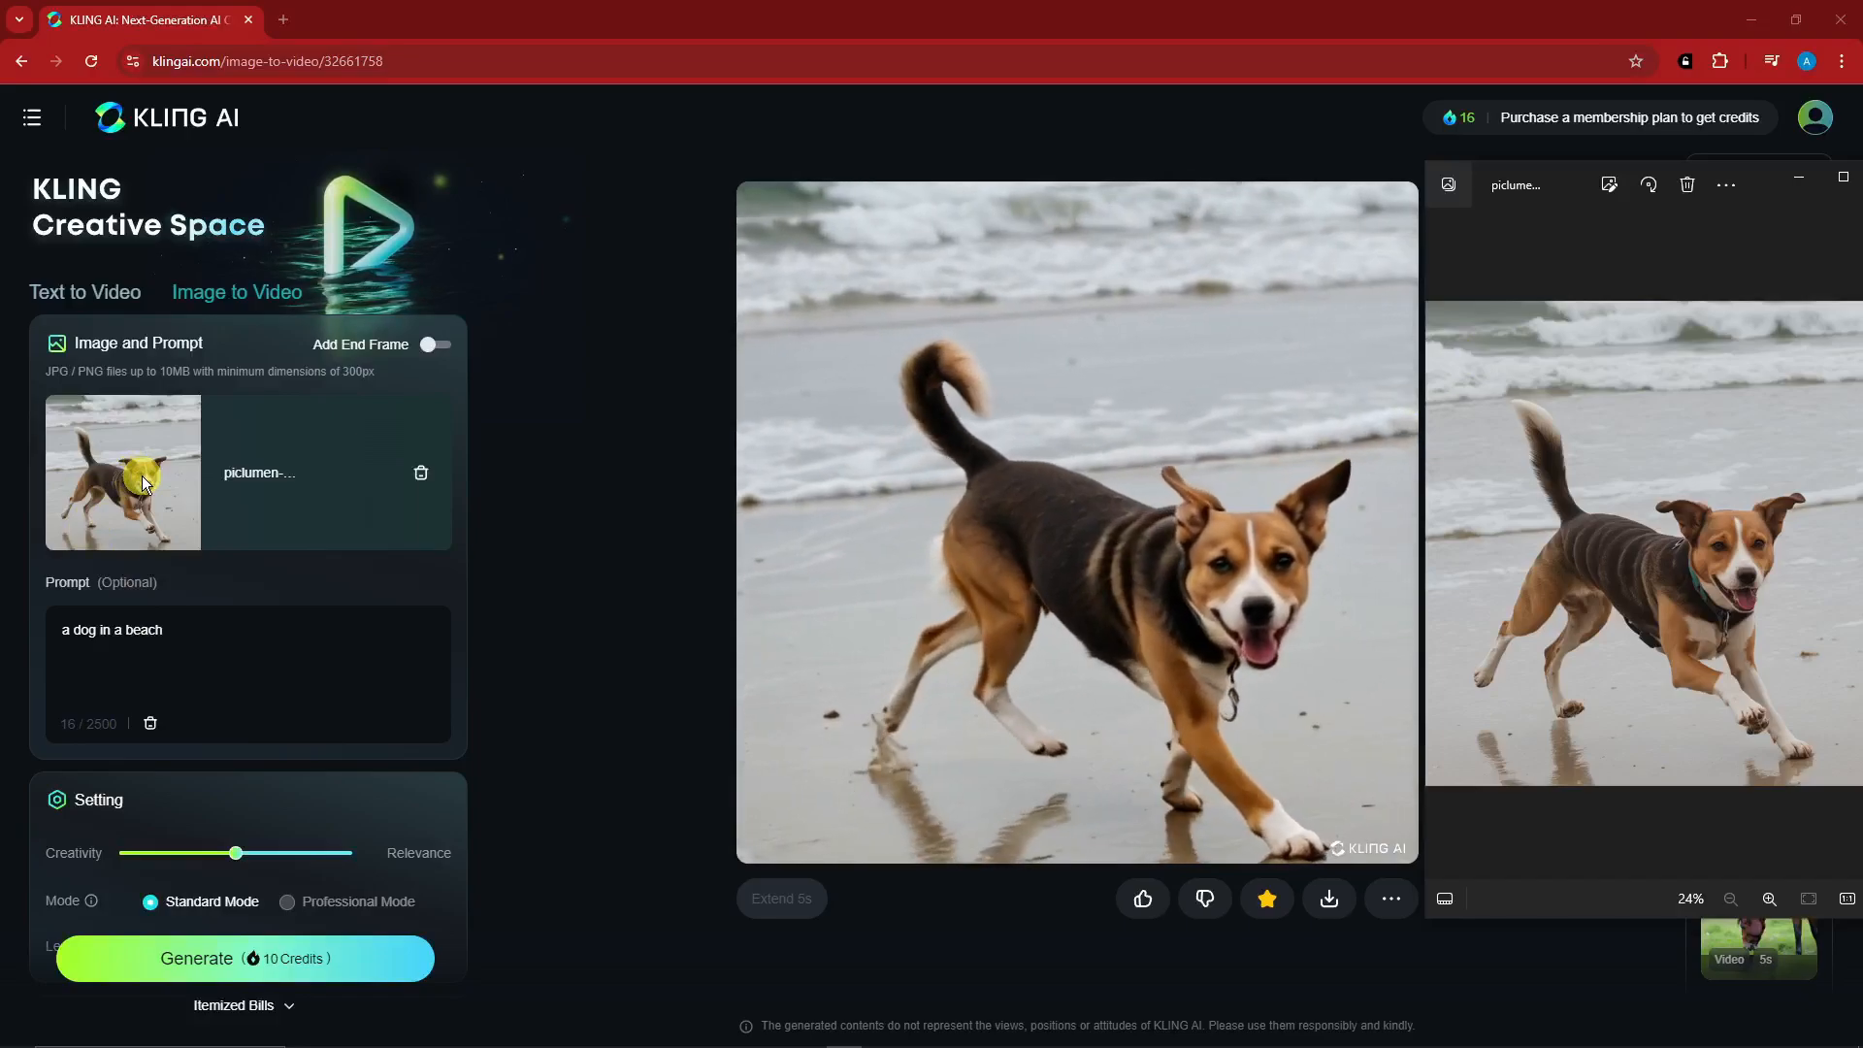
- Remove the uploaded dog picture and open the selection of images from history
click(424, 475)
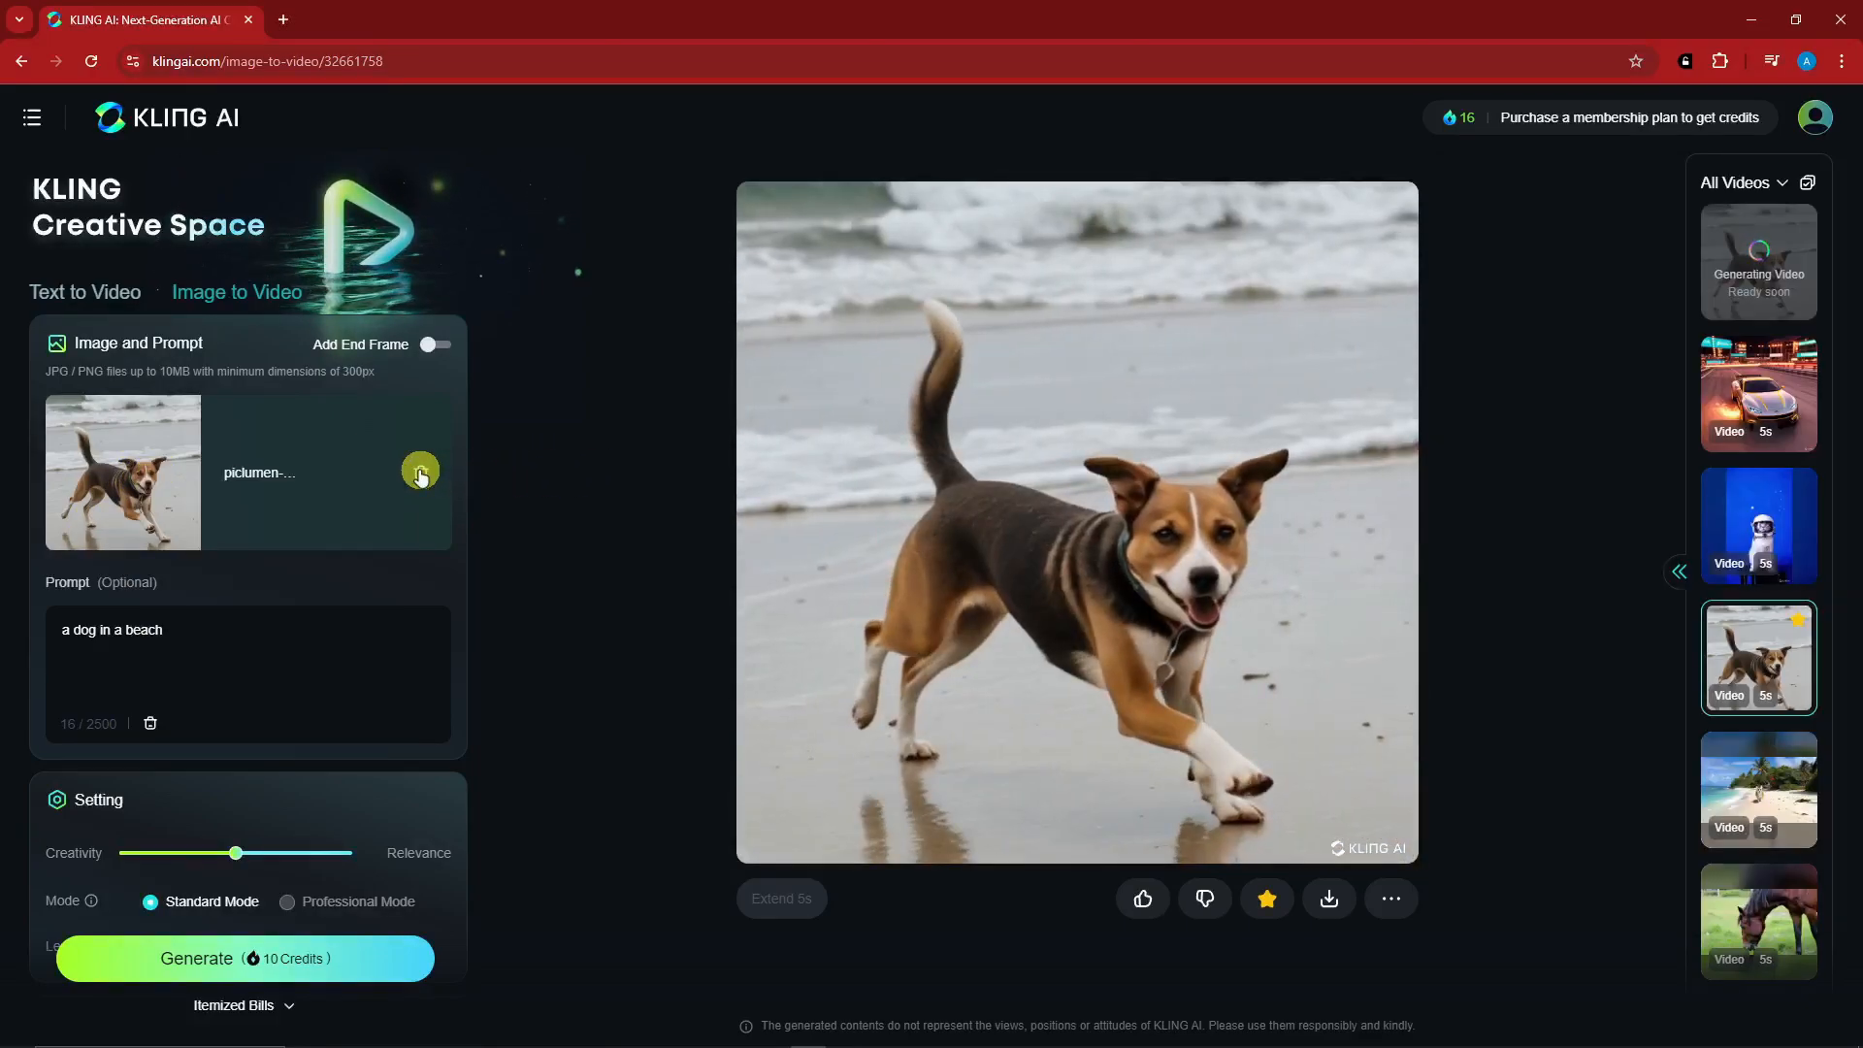
click(421, 473)
click(254, 494)
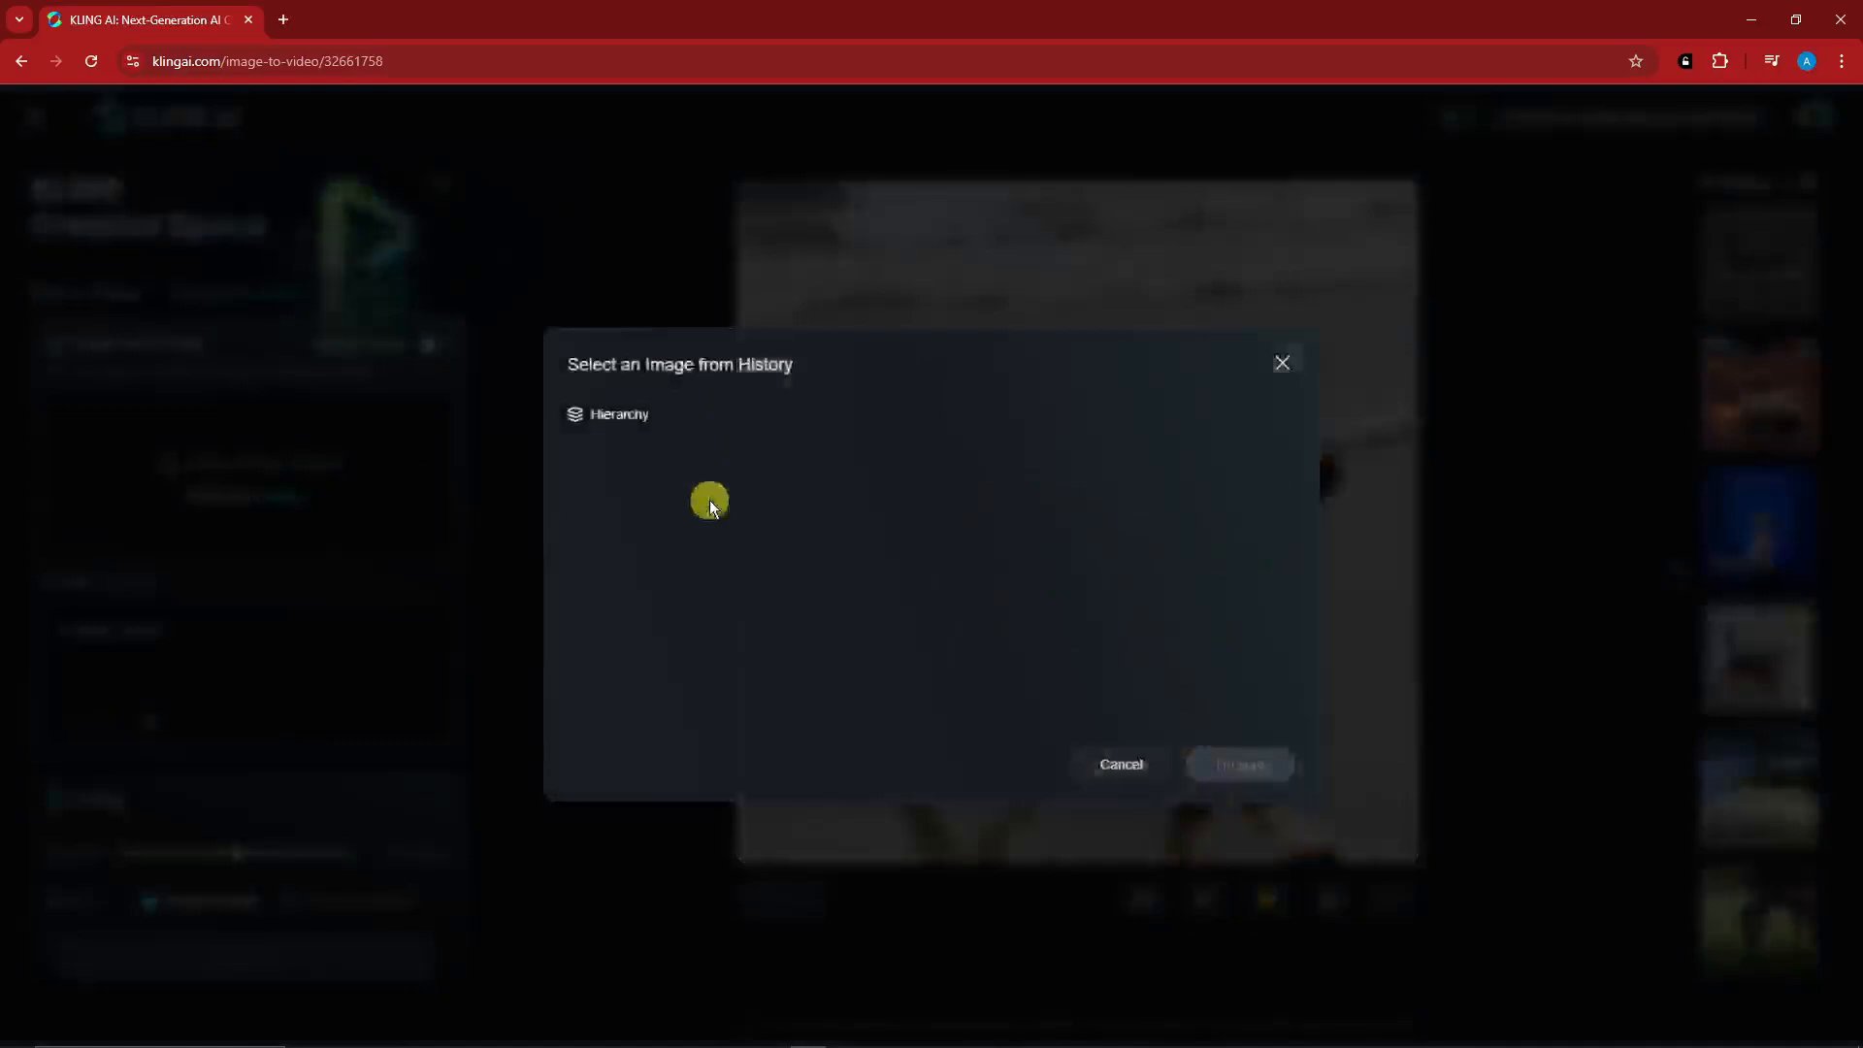
- Check the selection of images from history once more and close it without choosing an image
click(1280, 363)
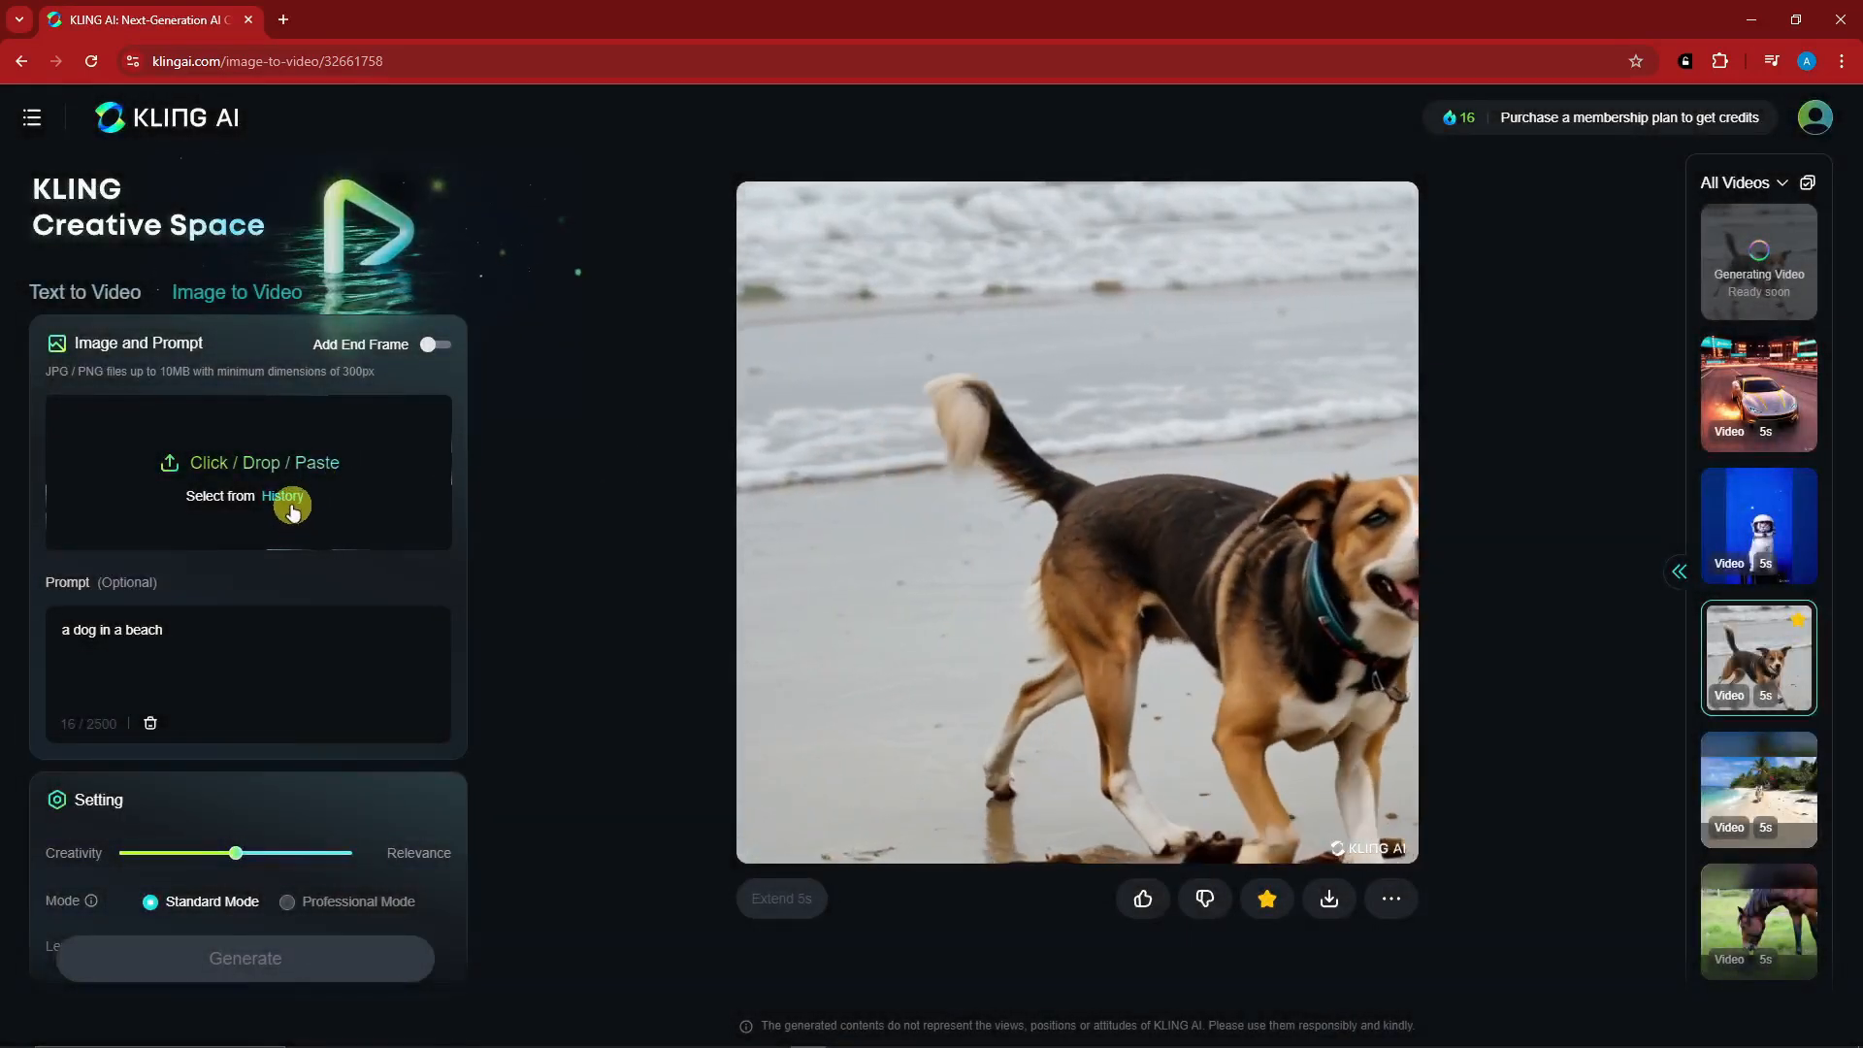
click(284, 494)
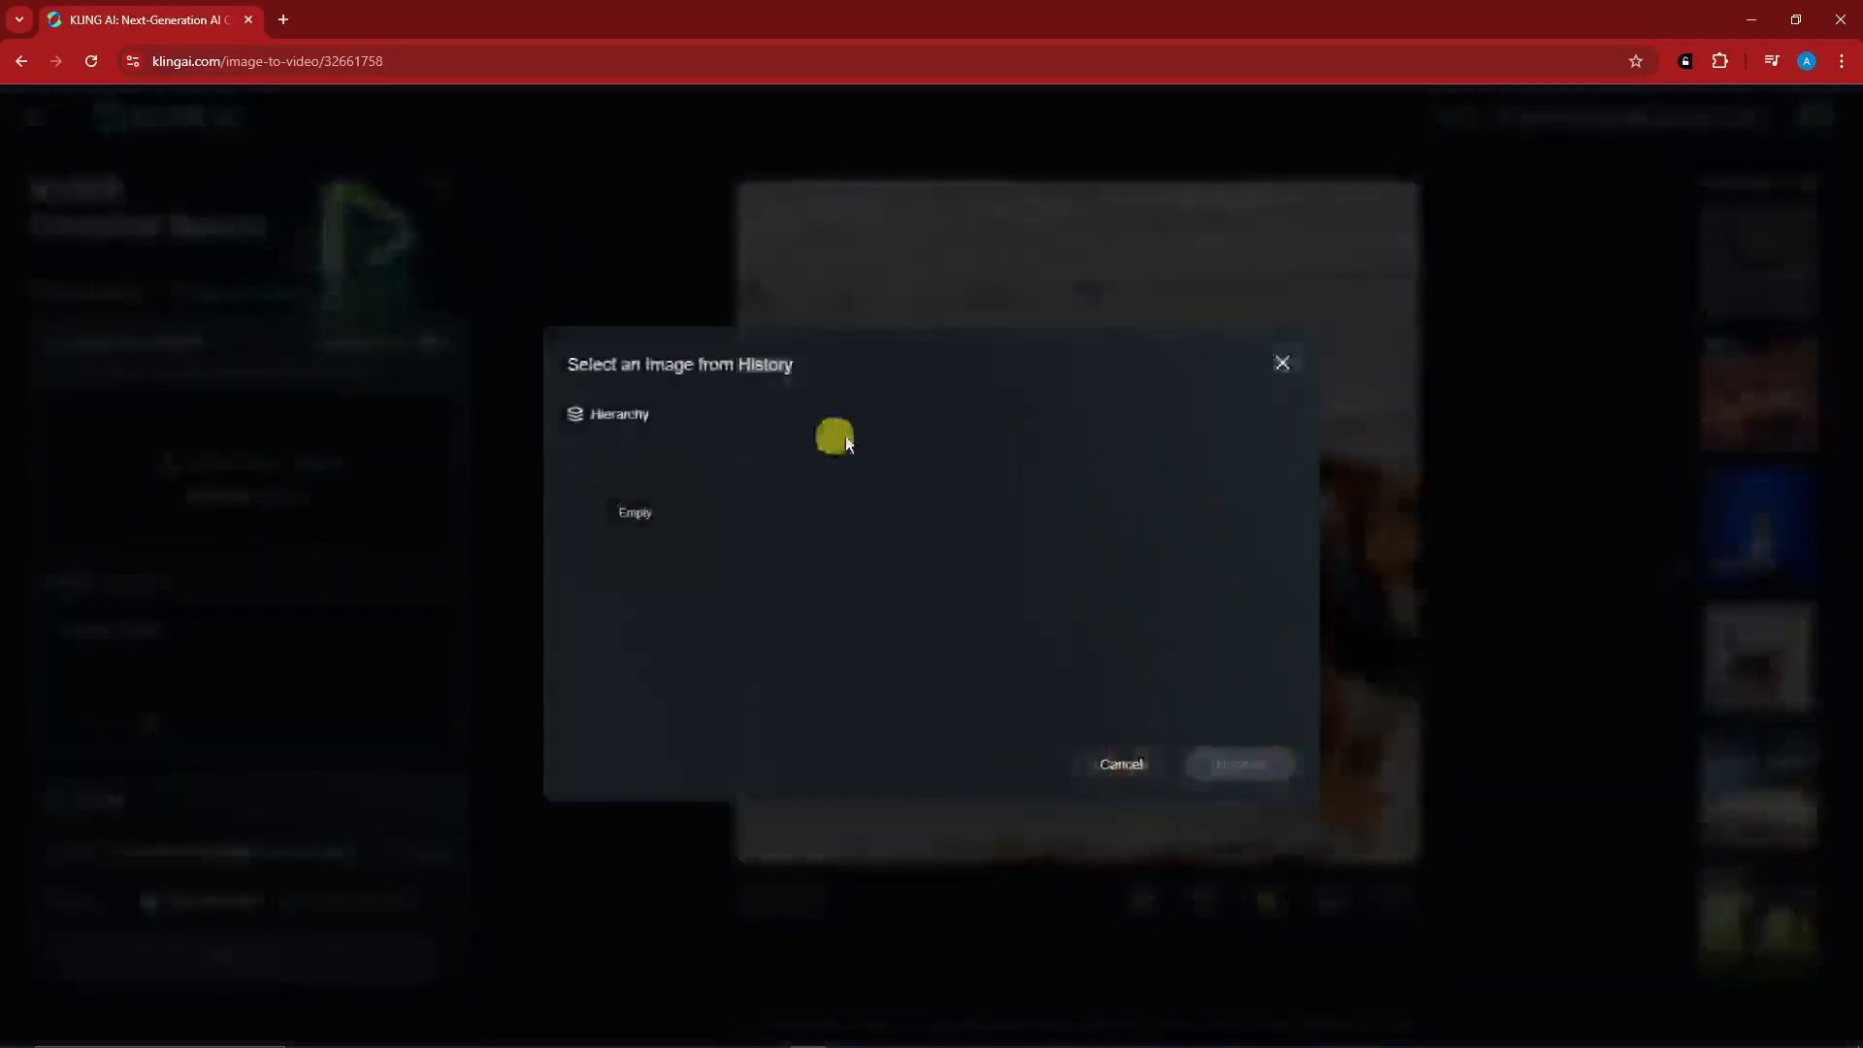
click(1283, 363)
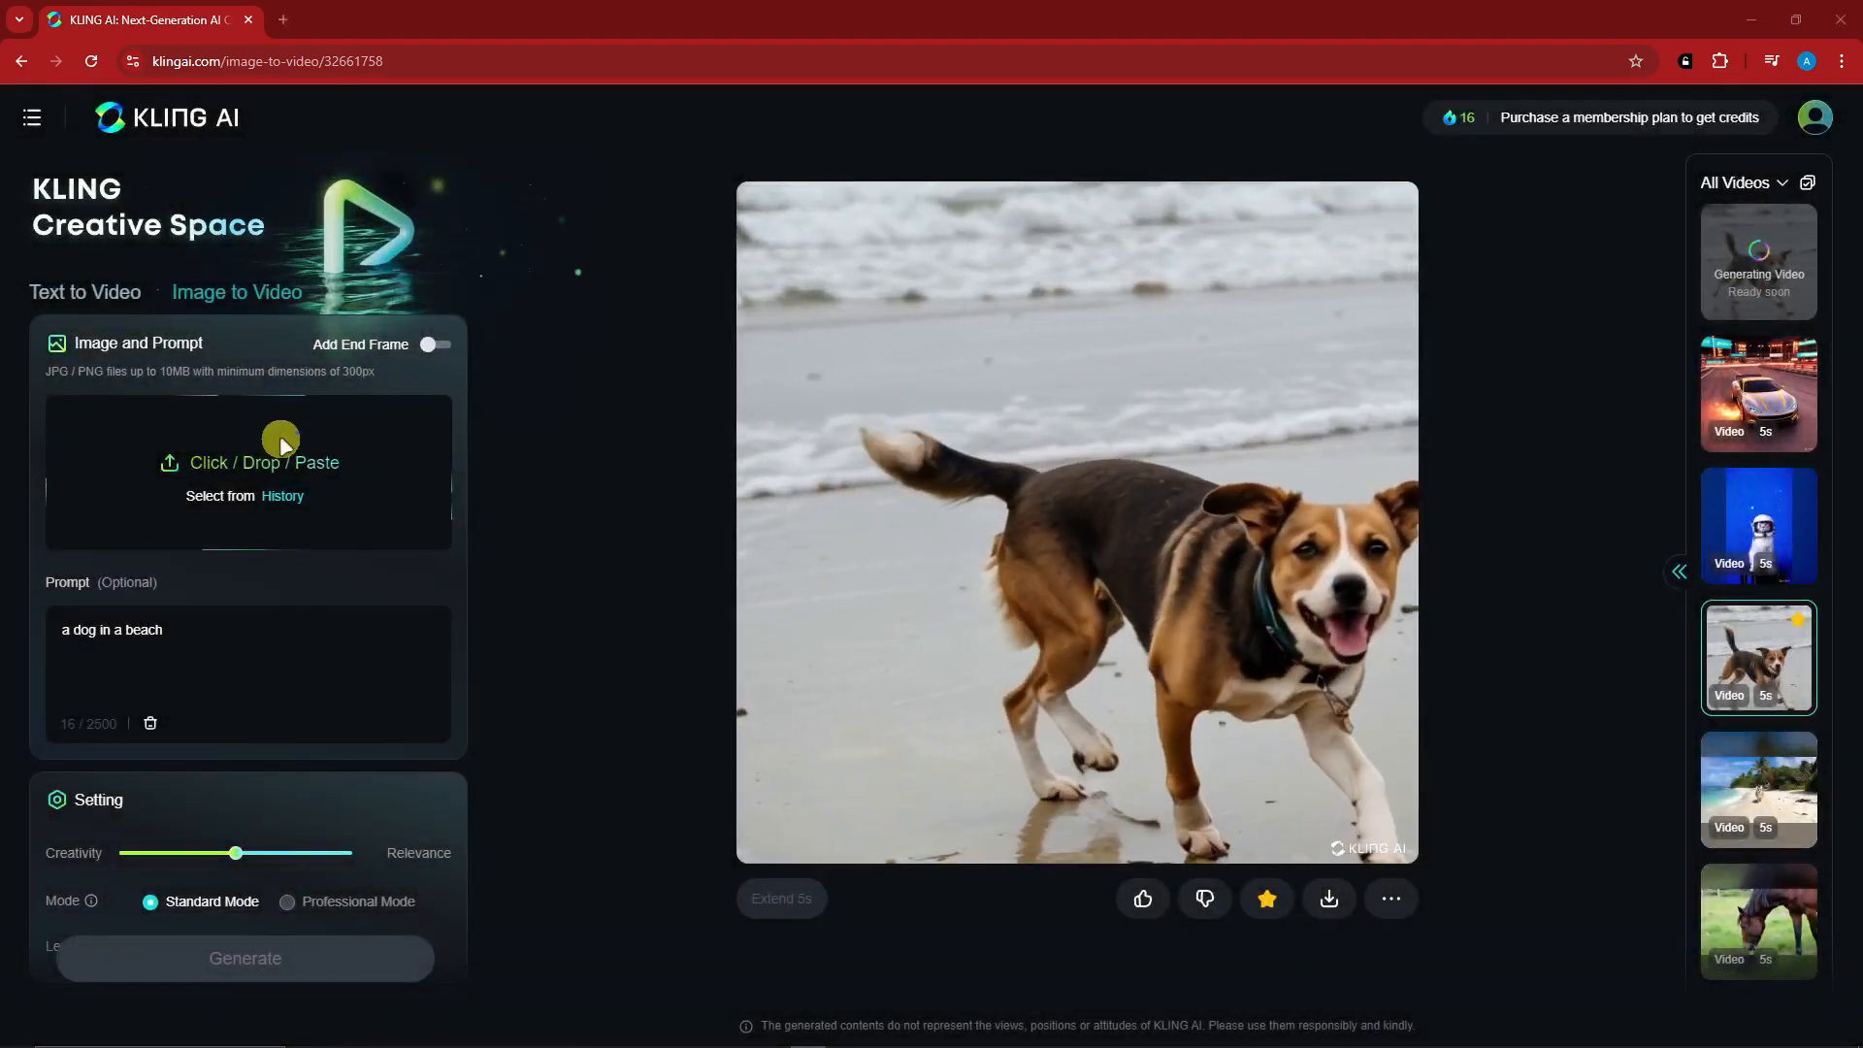
- Upload the car picture image (5).png from the Downloads folder and replace the prompt with "A car driving in a highway with flames"
click(281, 444)
scroll(531, 277, down, 3)
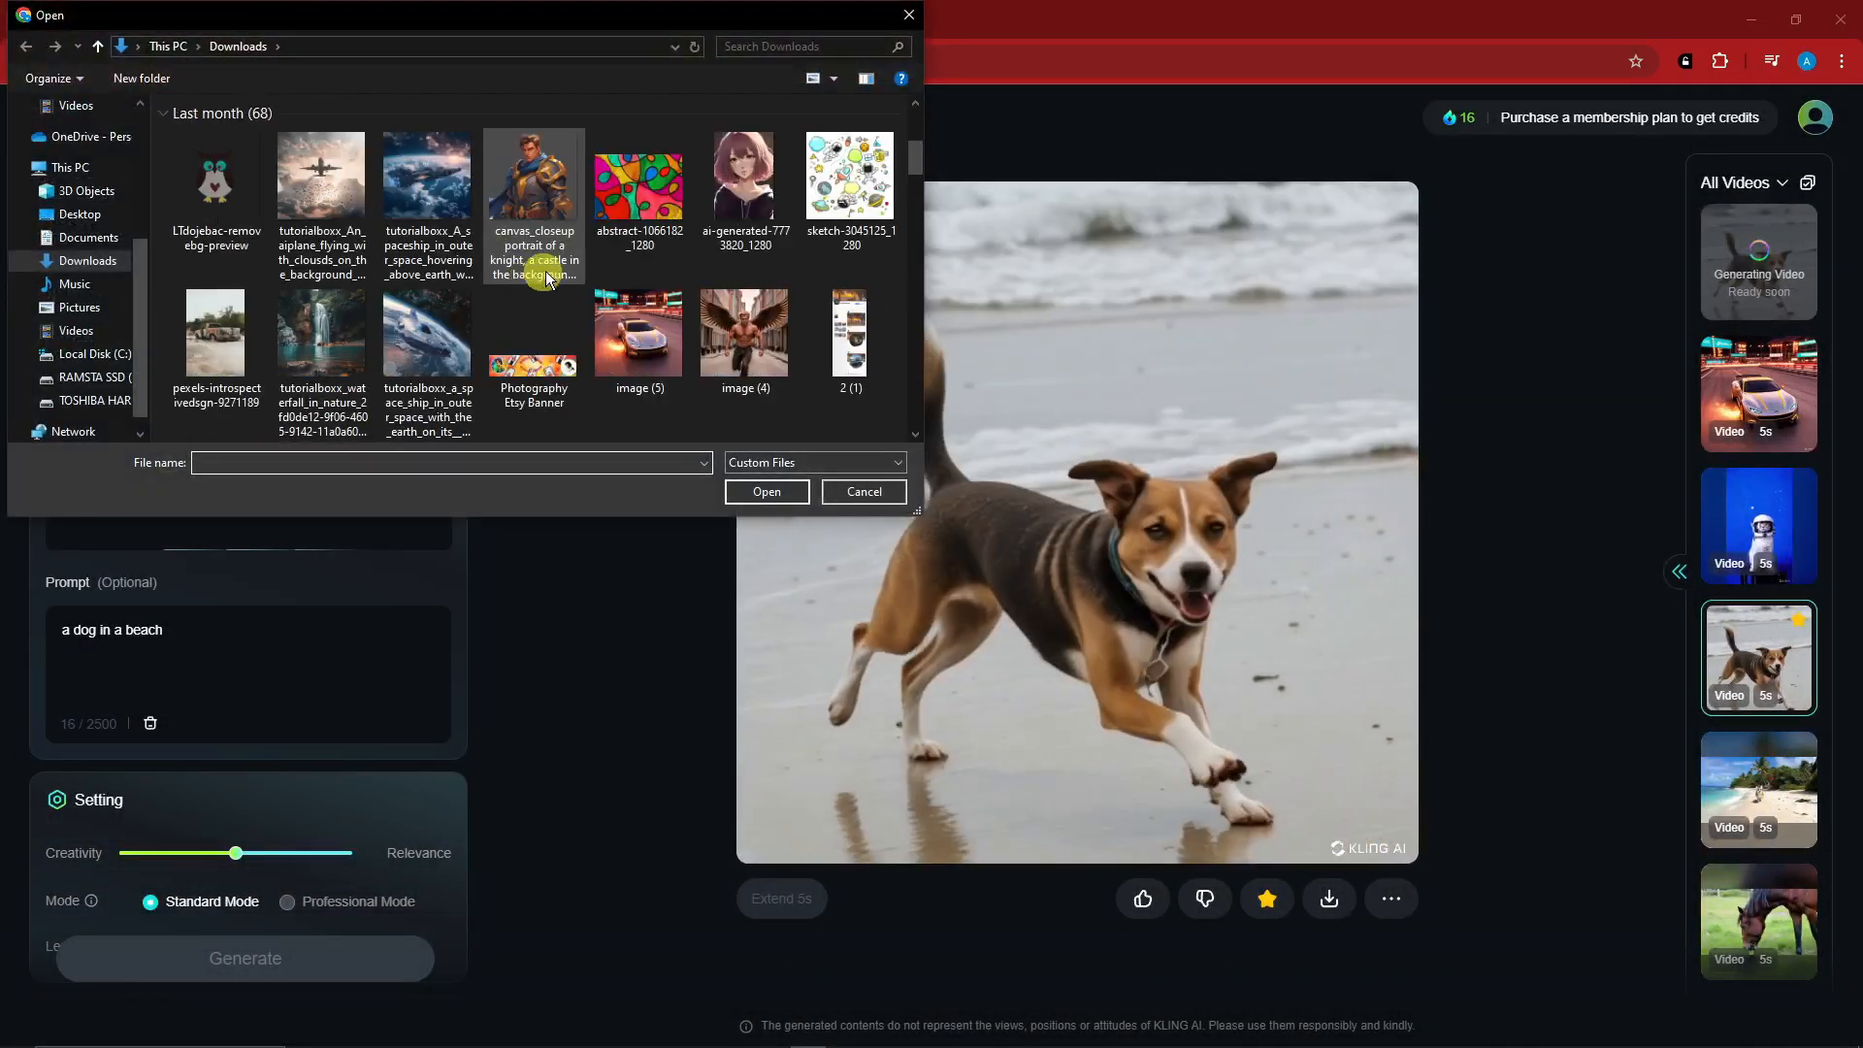
double_click(546, 277)
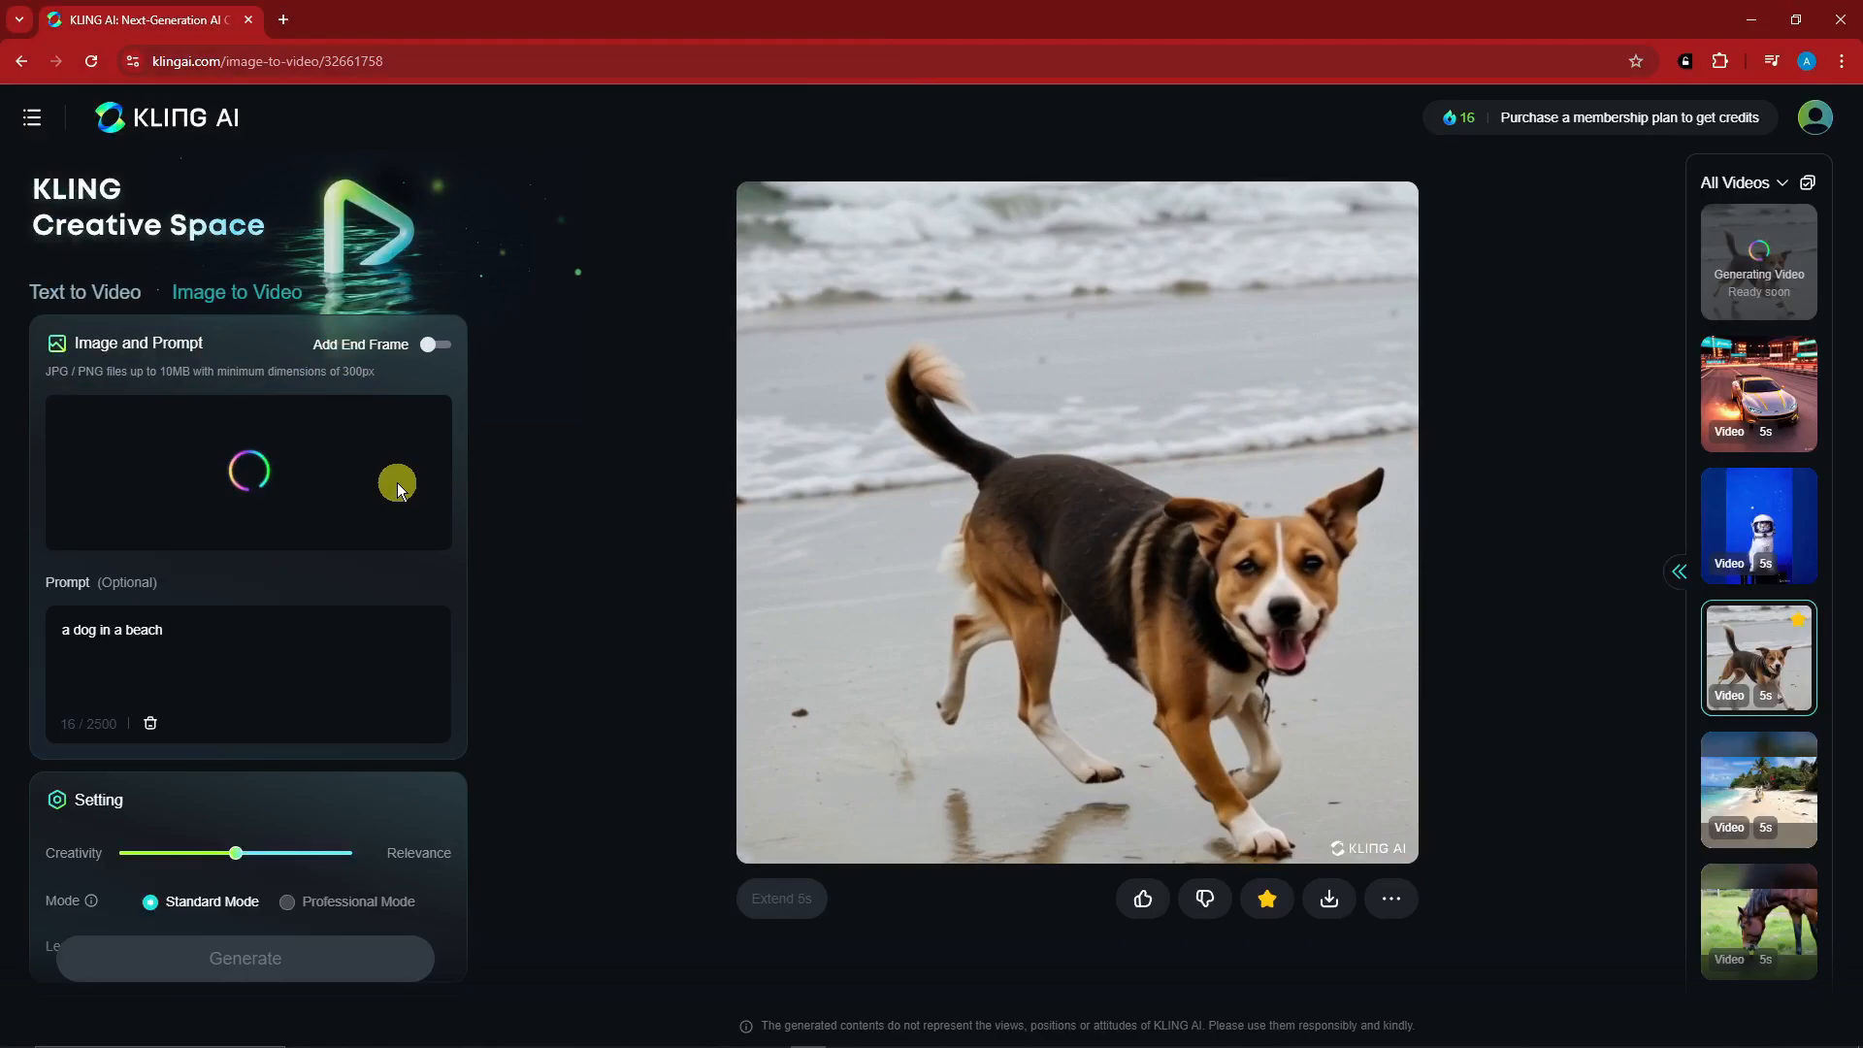
click(263, 628)
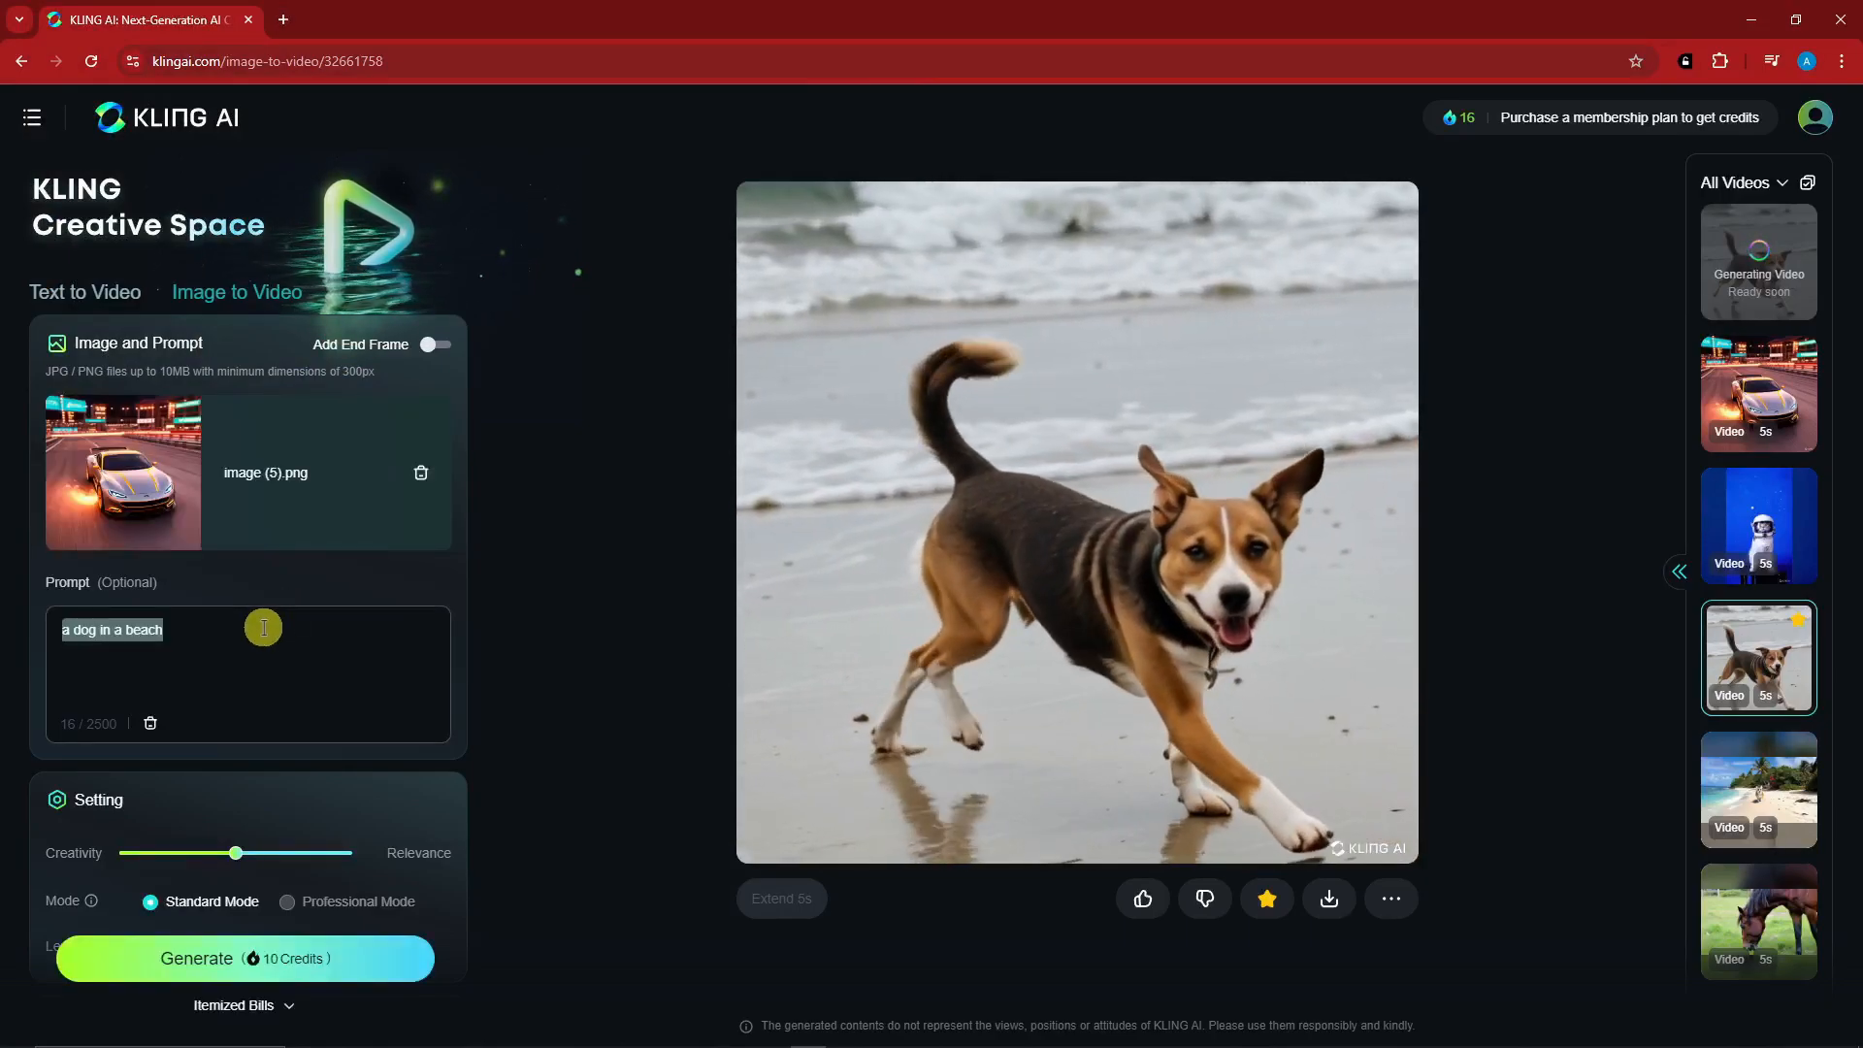
text(A car)
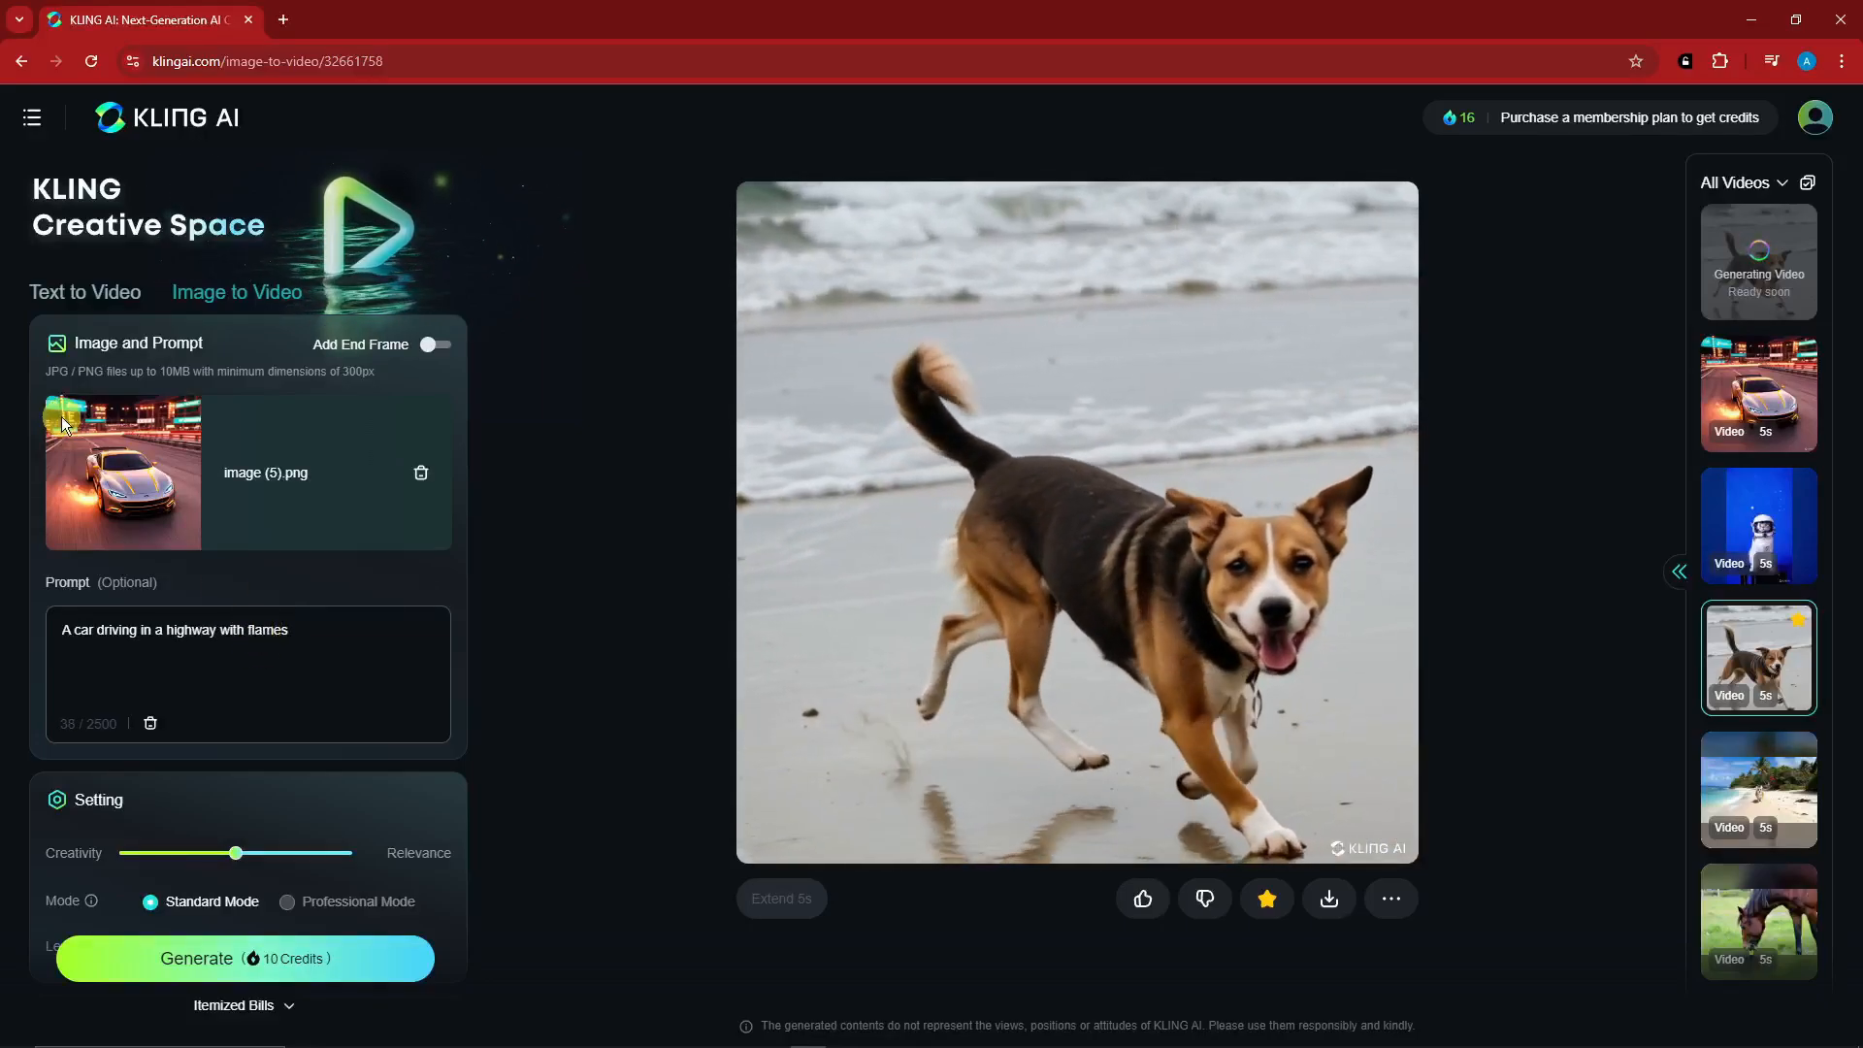
- Review the image-to-video settings, the generated car video's download and 5s extension options, and the itemized bills for generating
scroll(361, 859, down, 4)
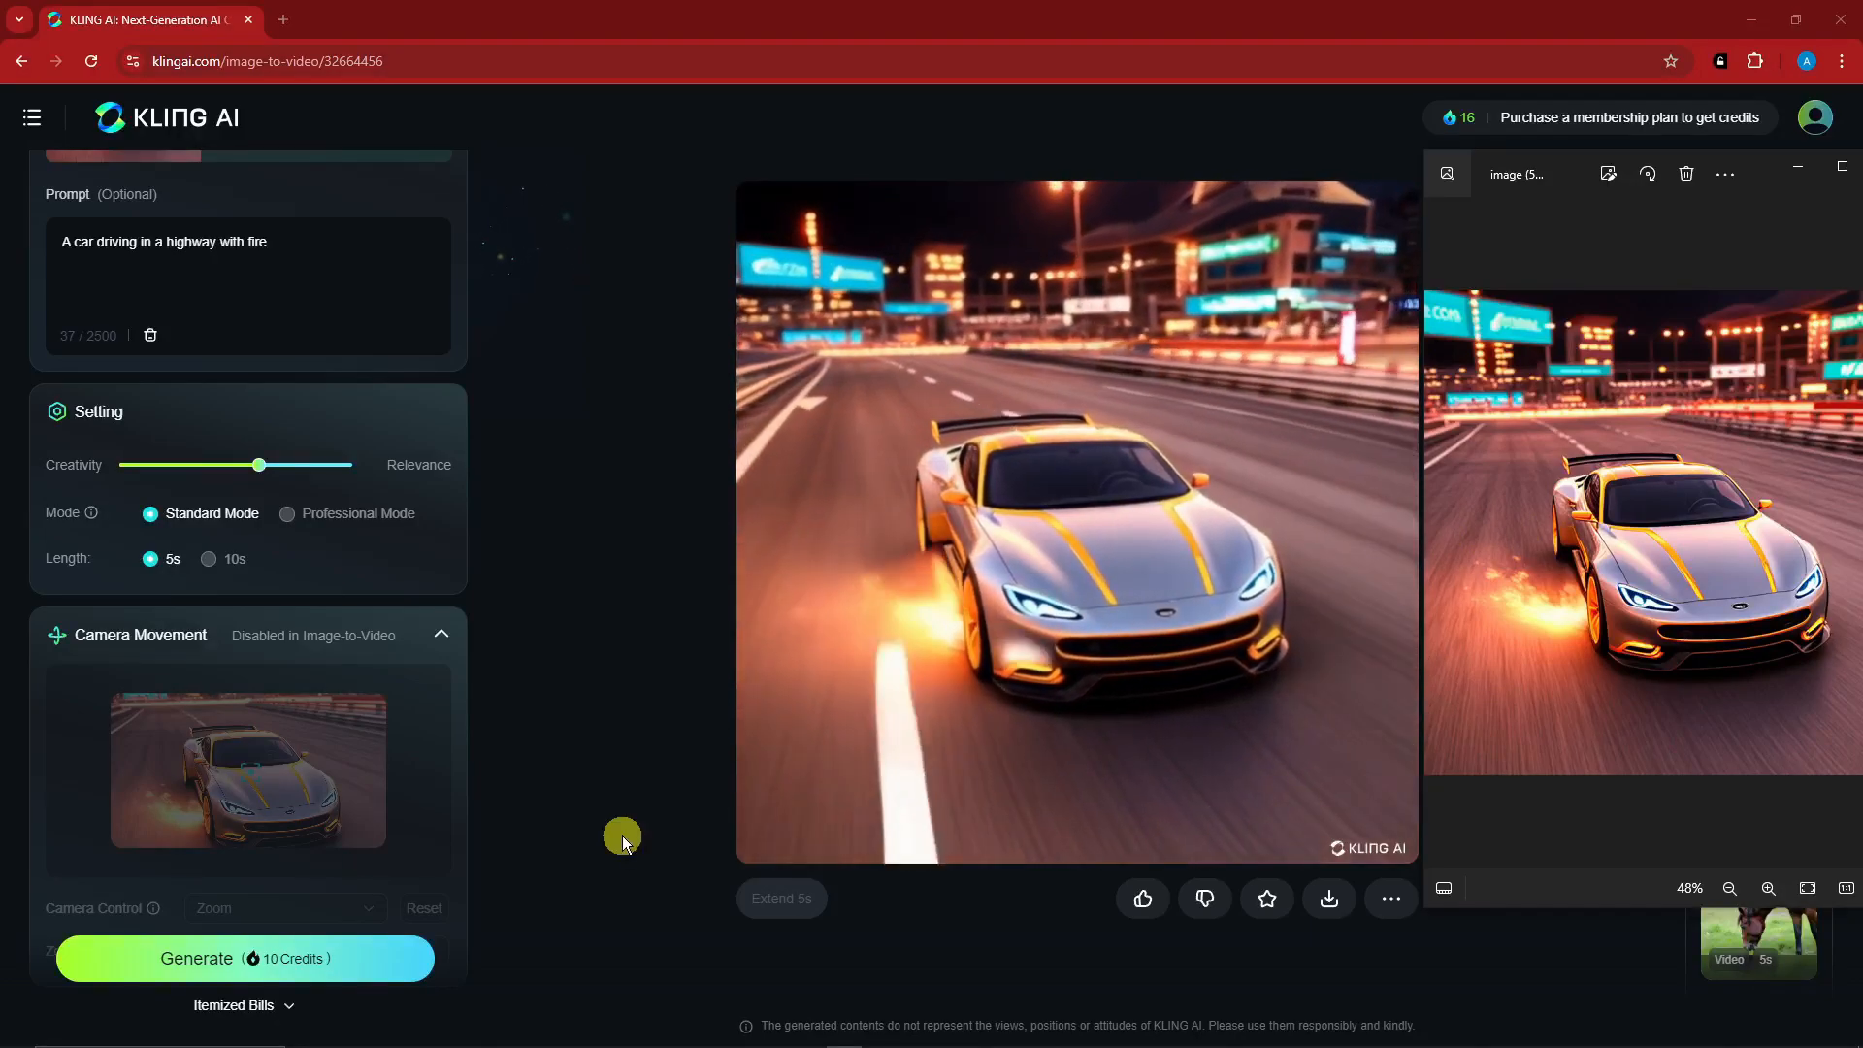
mouse_move(1327, 900)
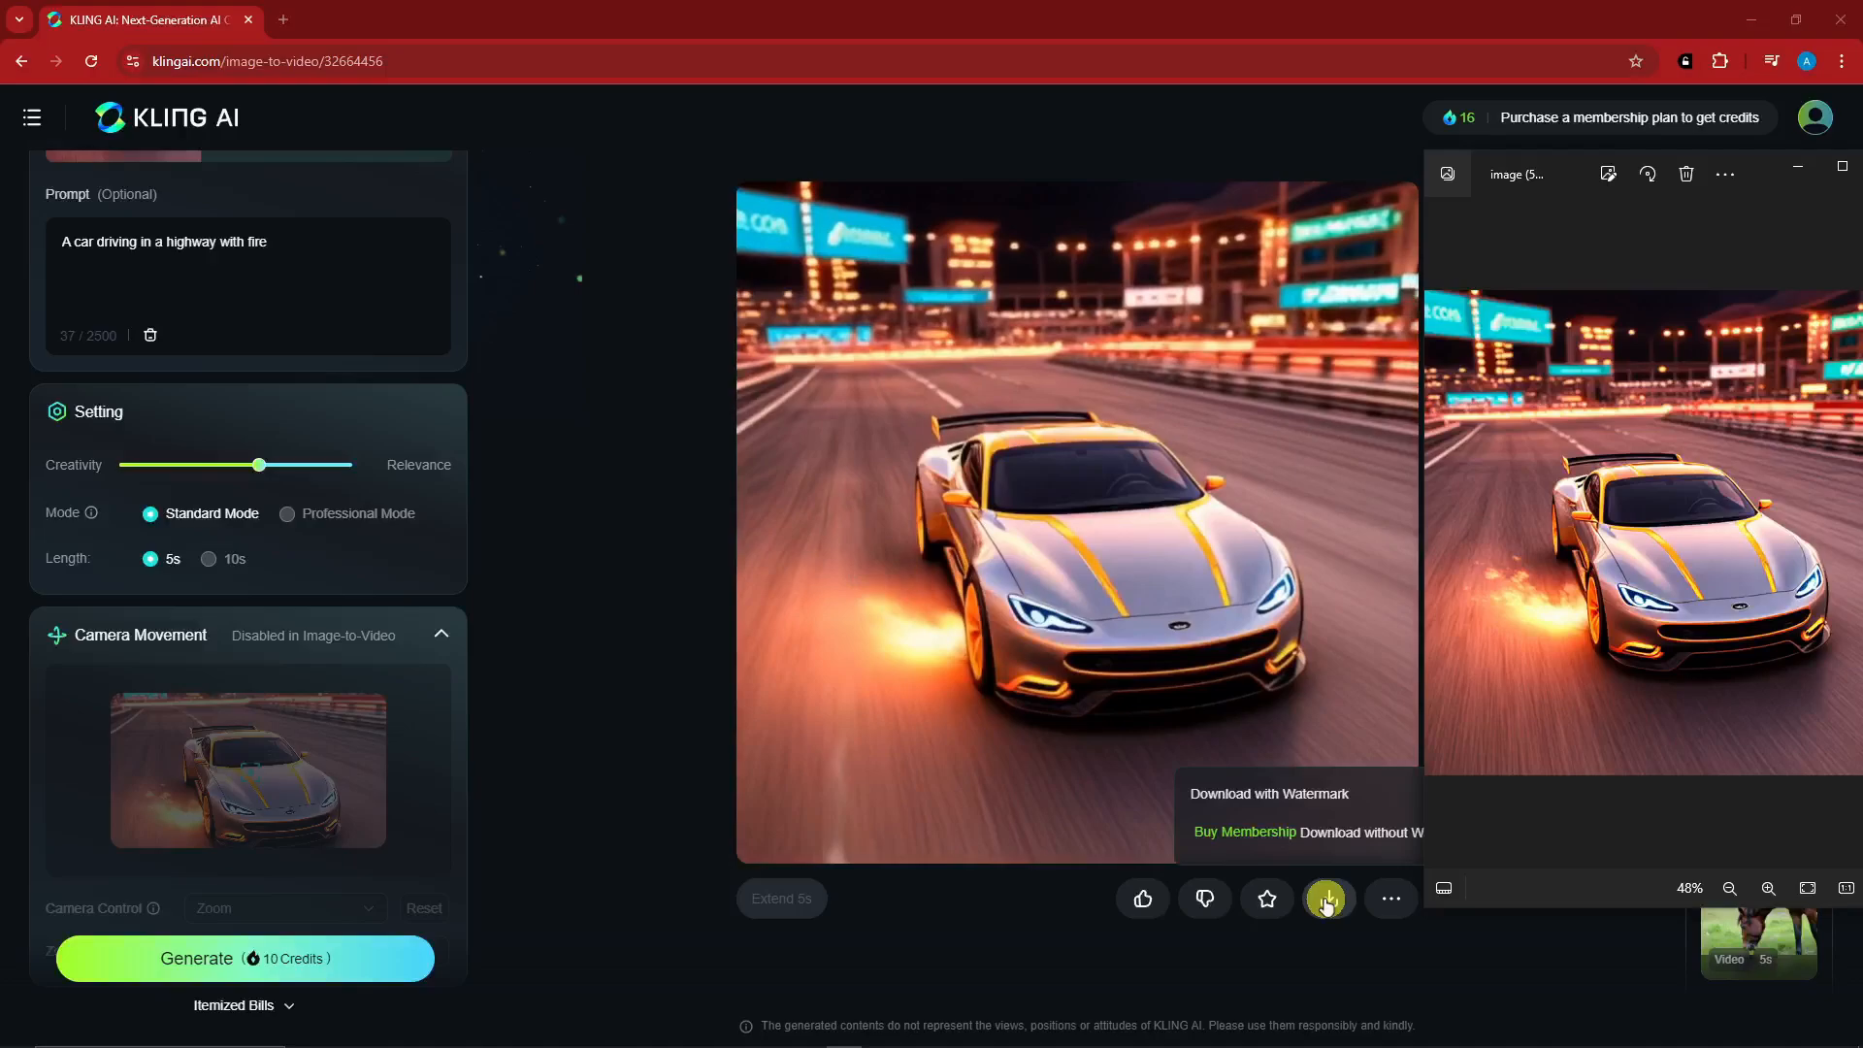
mouse_move(768, 907)
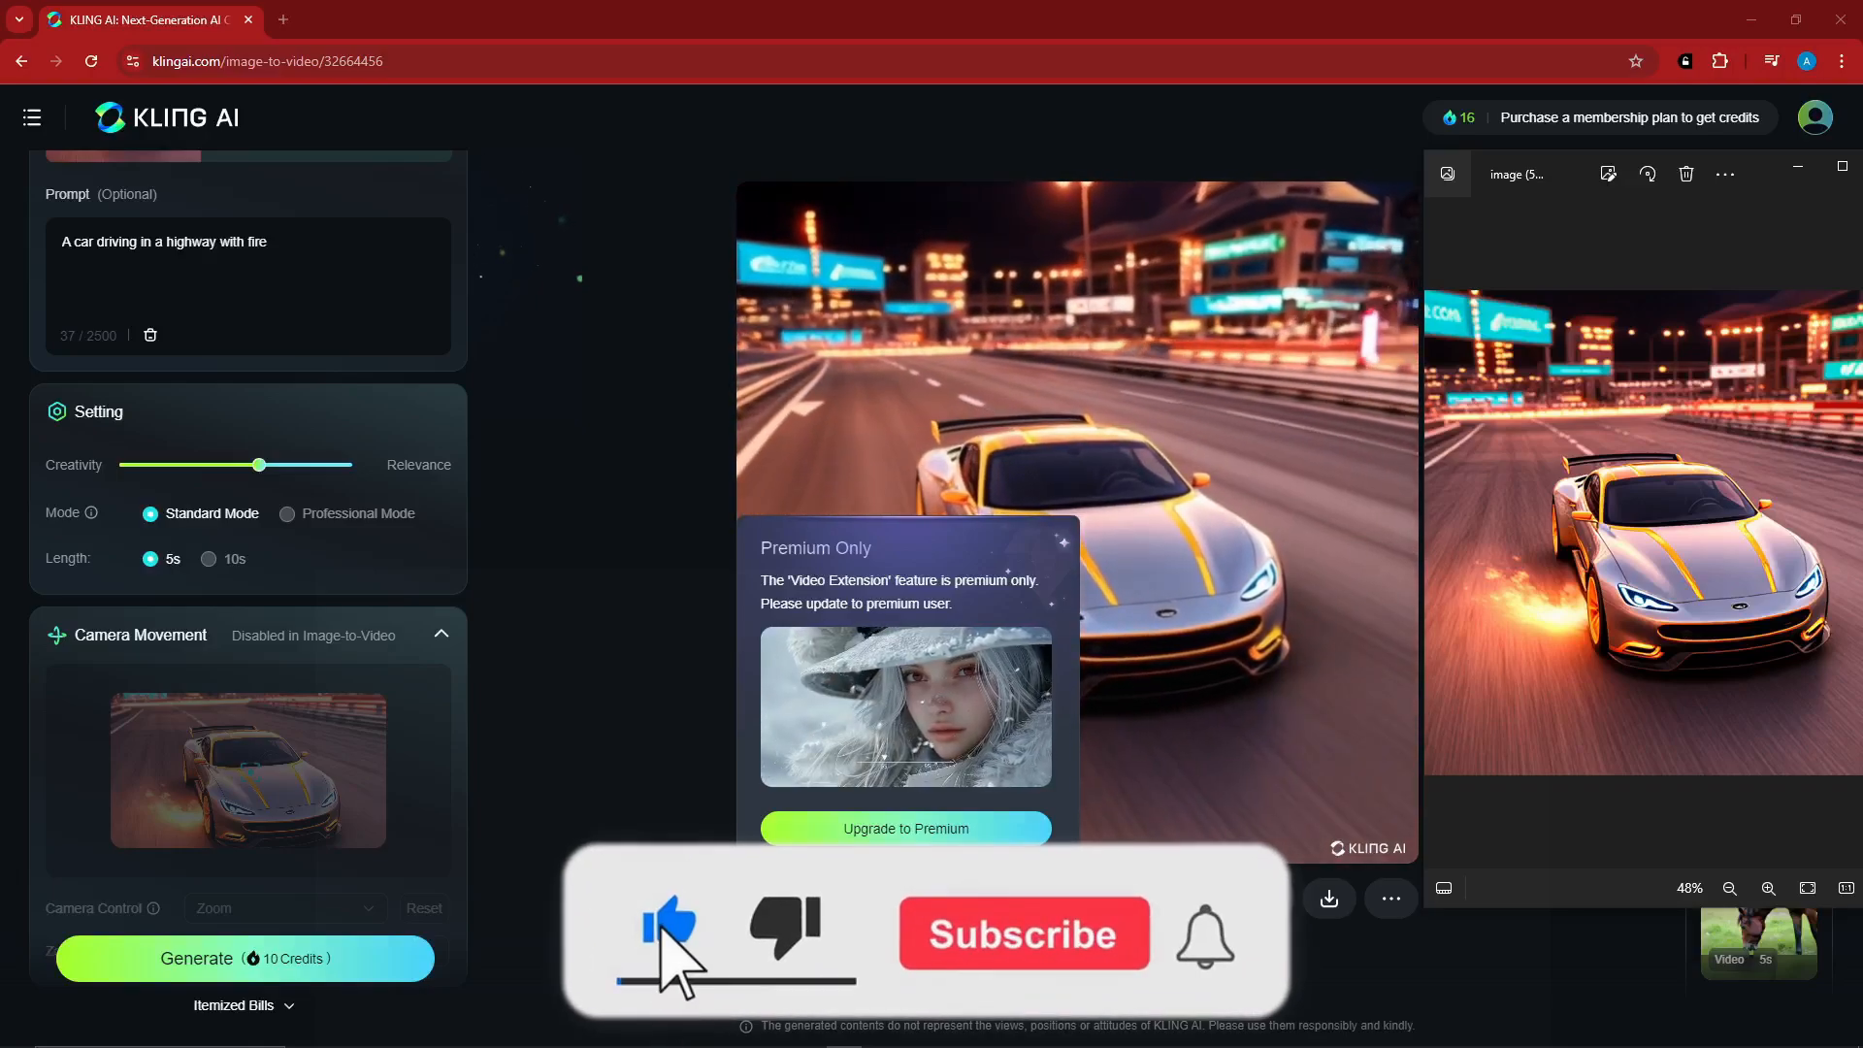
mouse_move(260, 1005)
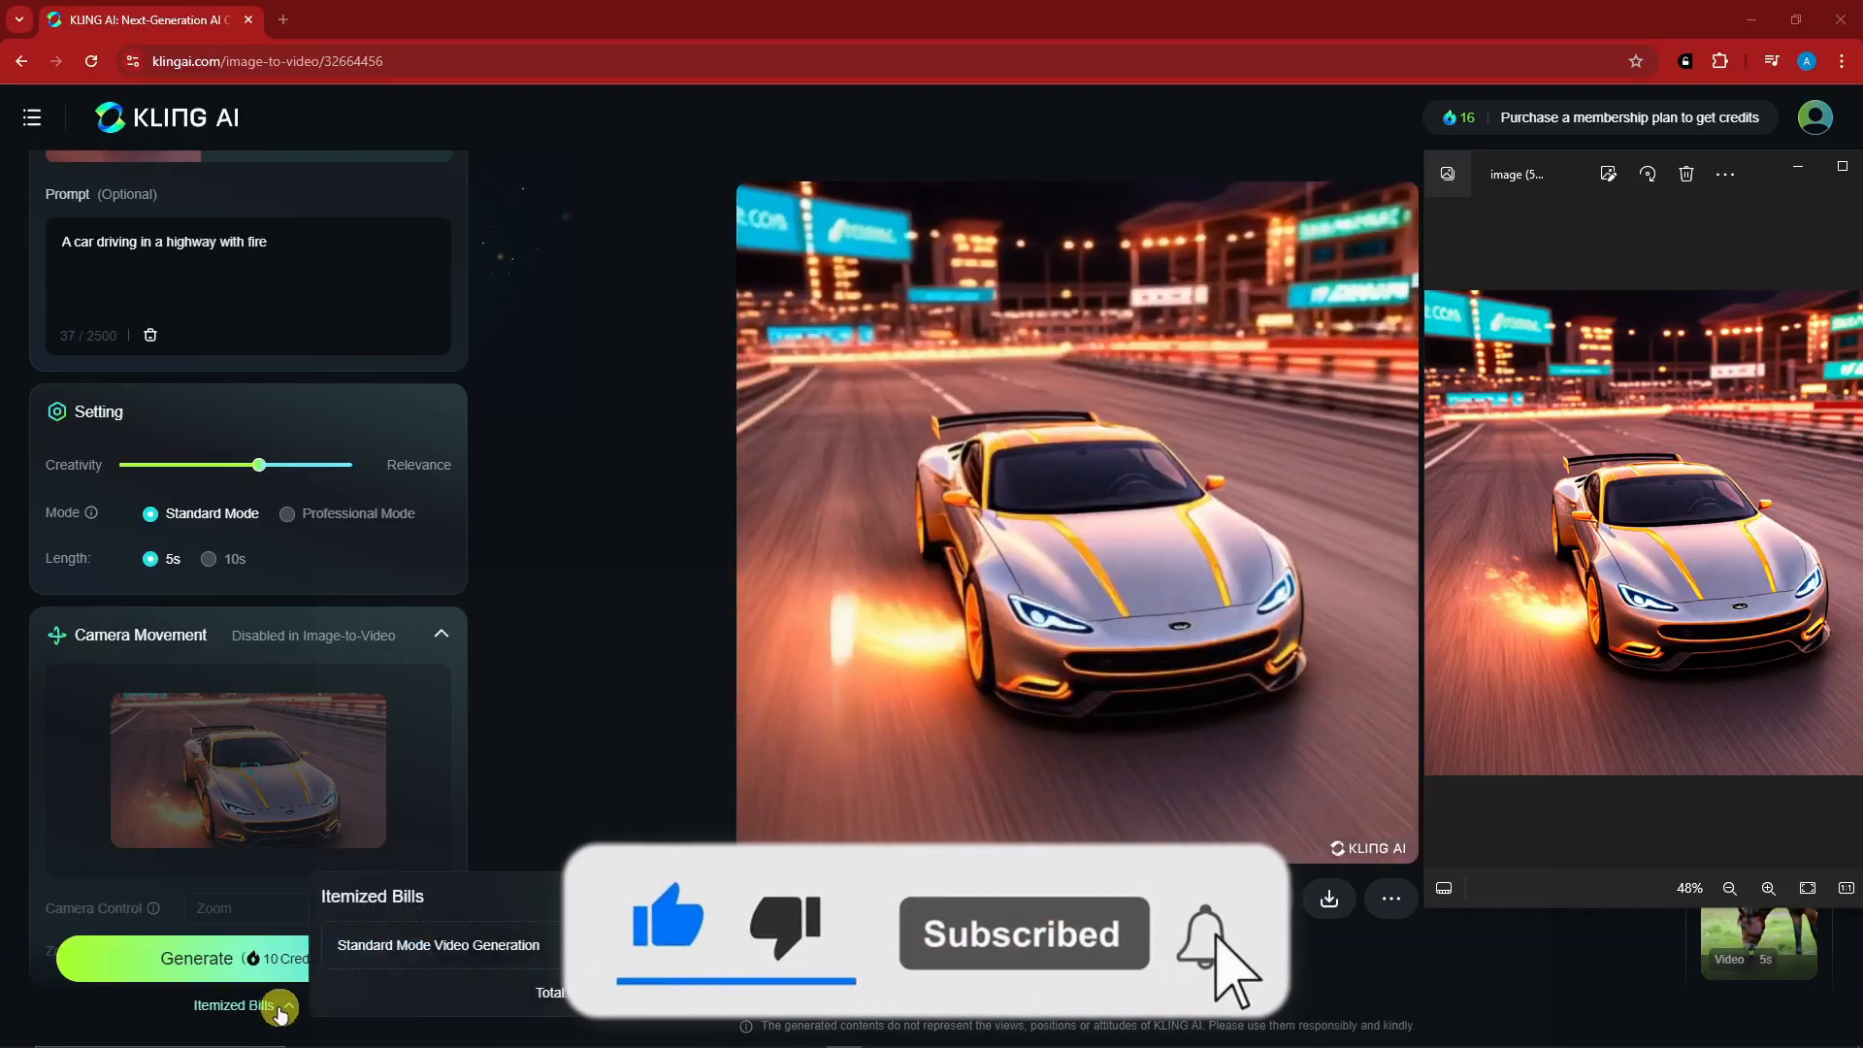